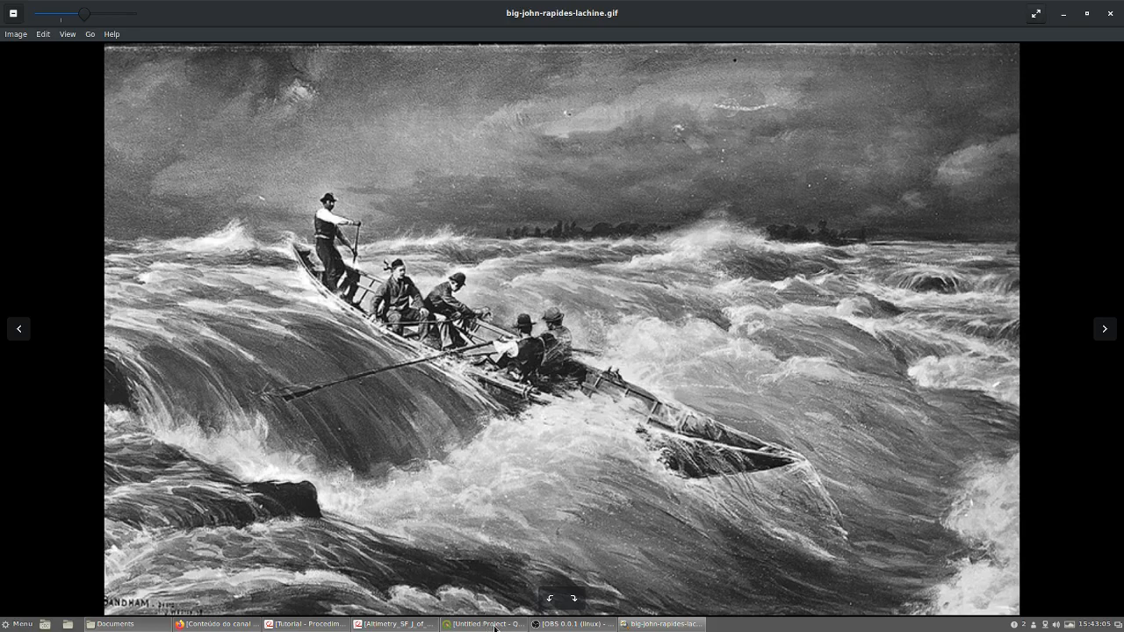
Open the SWG procedures tutorial PDF and review its first instructions and the Create Virtual Hydrological Station settings
mouse_move(493, 628)
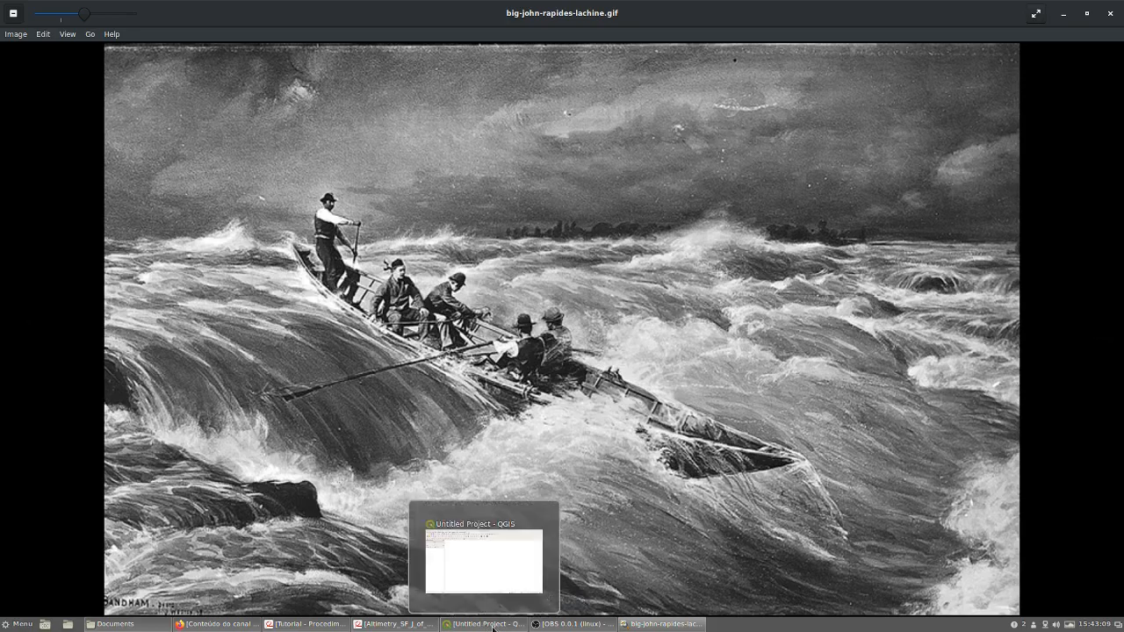
click(306, 628)
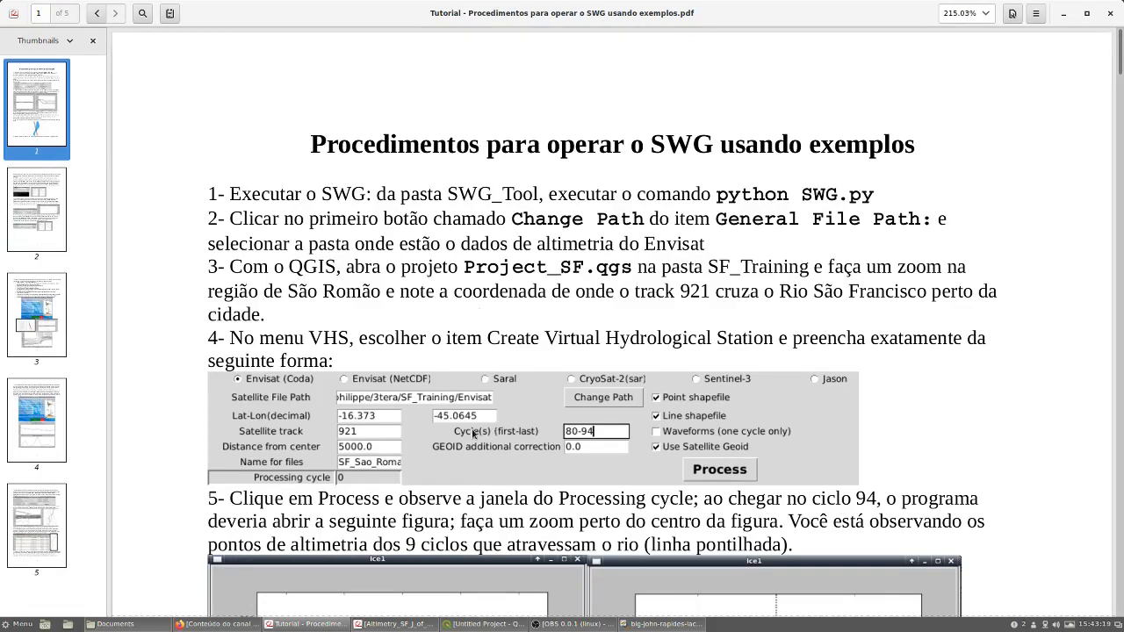
scroll(405, 391, down, 1)
scroll(406, 391, down, 3)
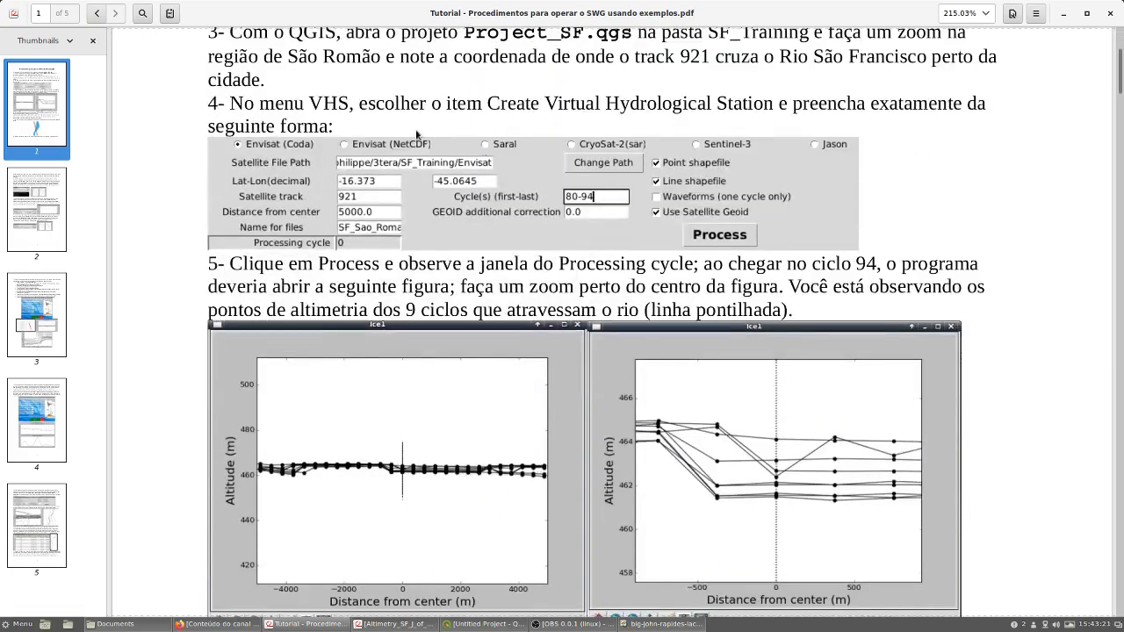
scroll(635, 312, up, 4)
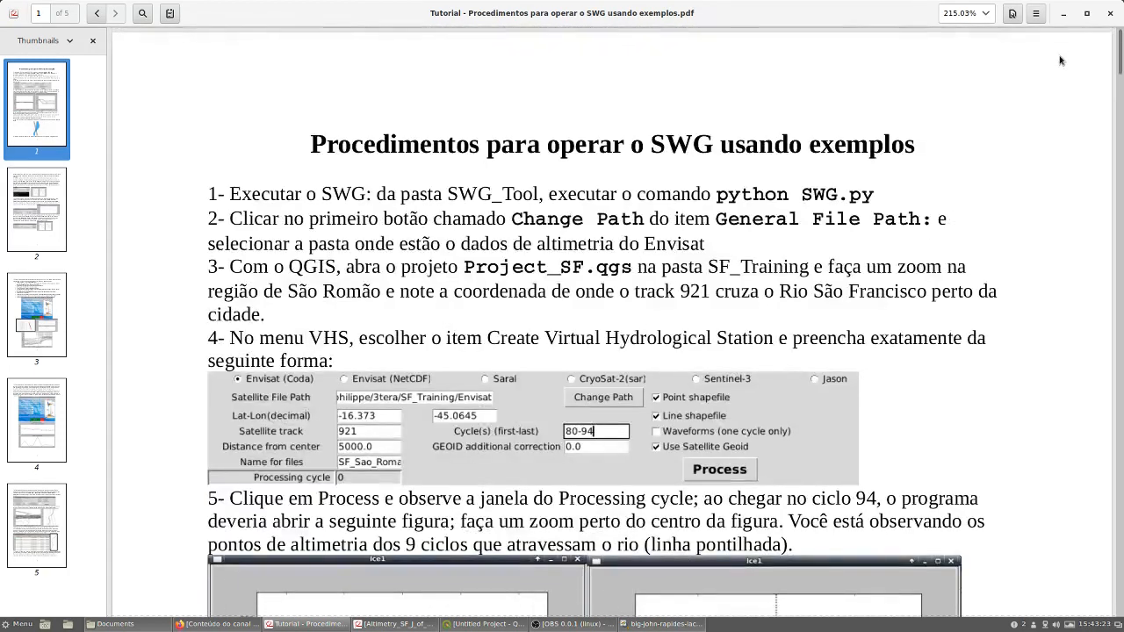
click(1066, 13)
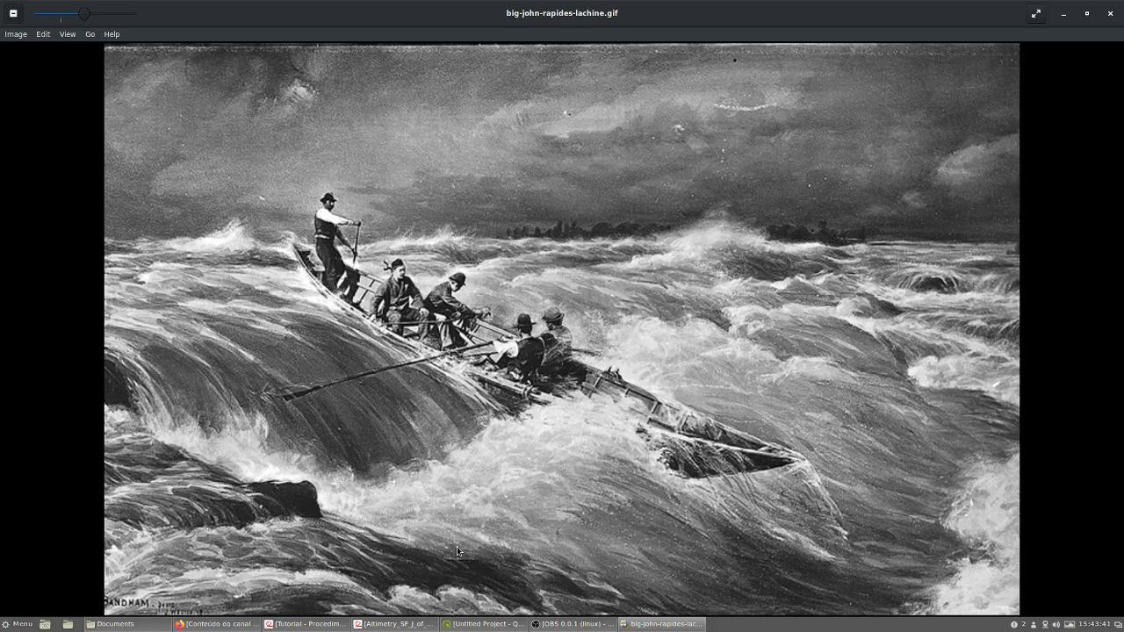
Switch to QGIS and browse for vector datasets, limiting the file list to ESRI Shapefiles
click(475, 625)
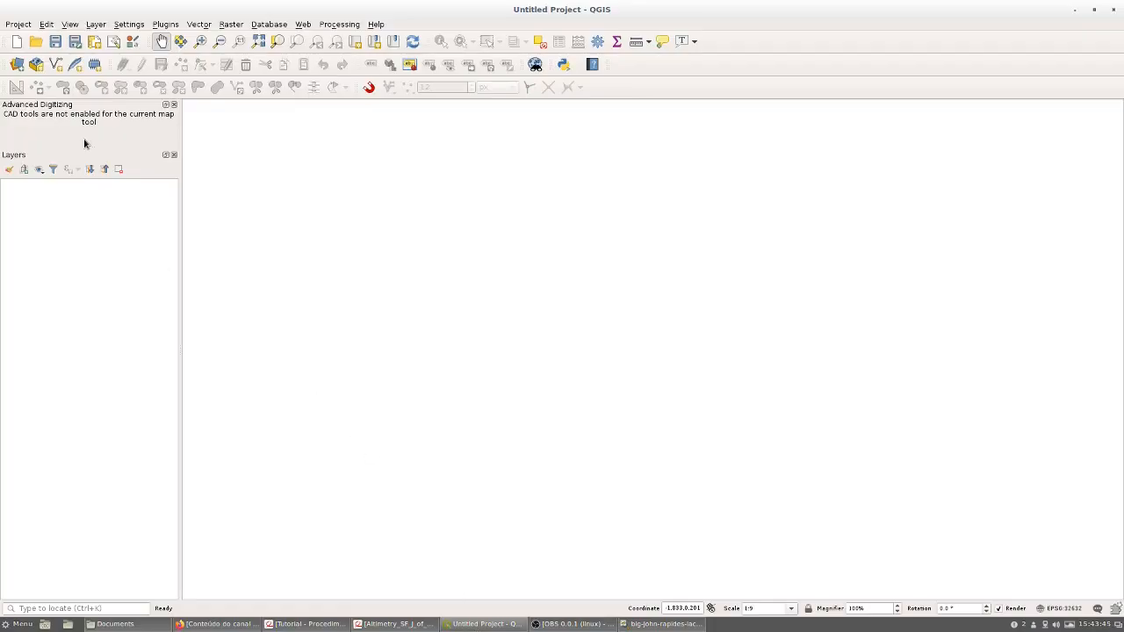
click(17, 65)
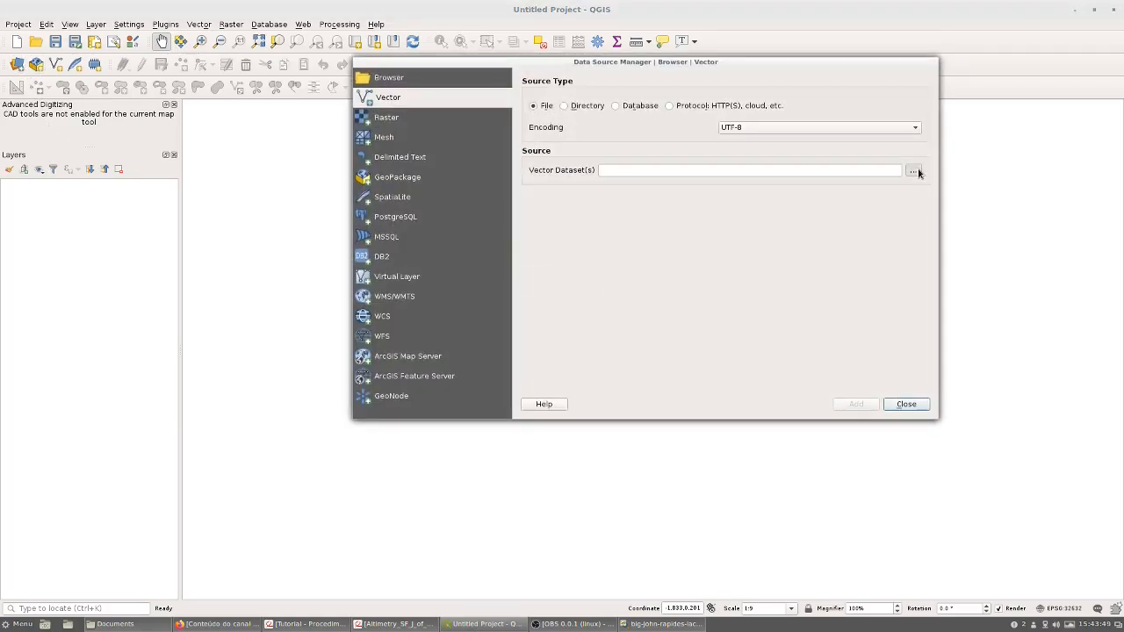
click(913, 171)
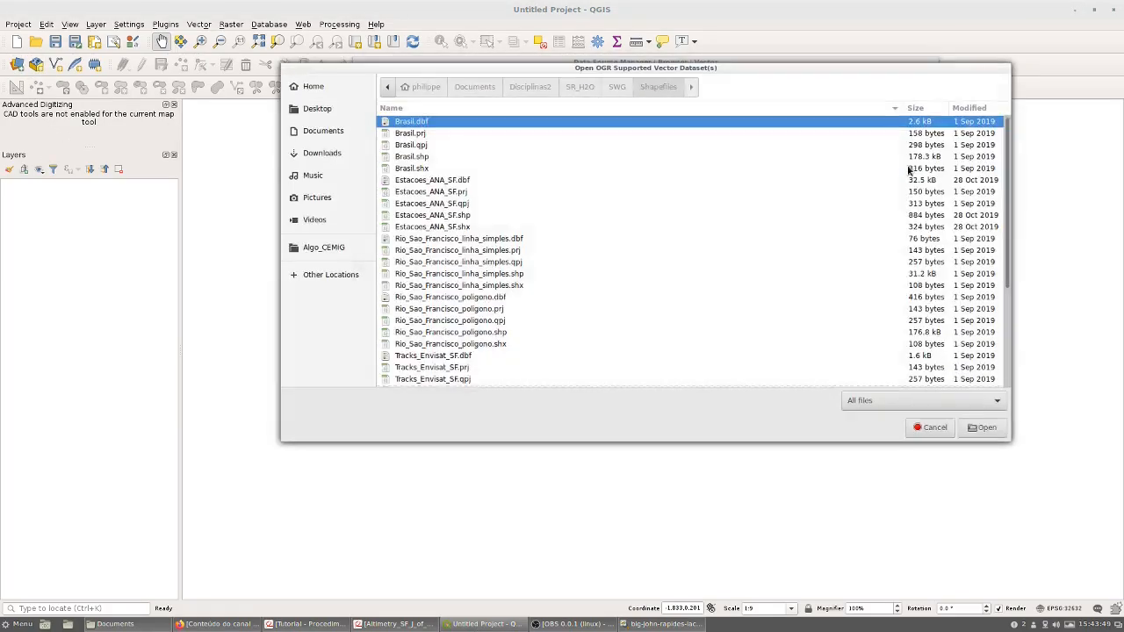
click(965, 402)
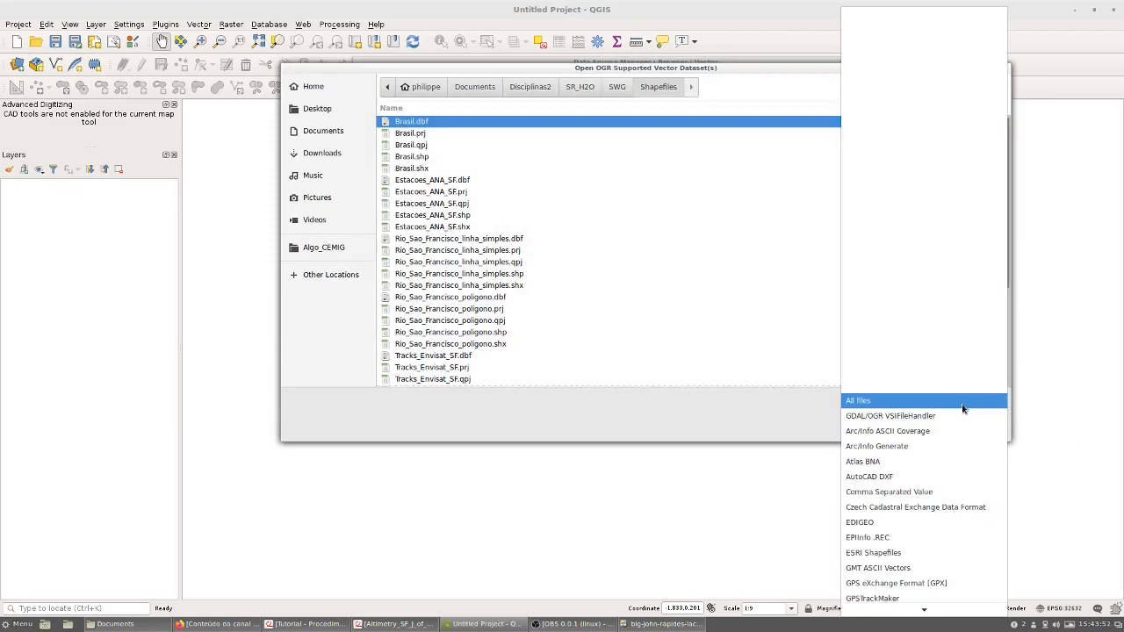
click(904, 552)
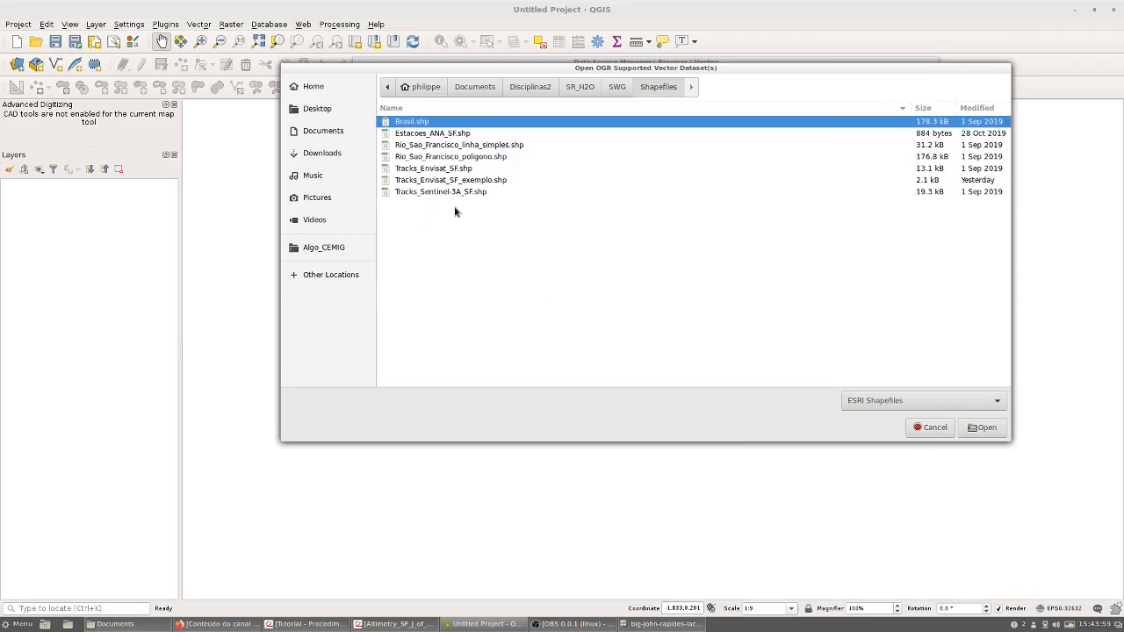
Add Brasil.shp, Estacoes_ANA_SF.shp, Rio_Sao_Francisco_poligono.shp and Tracks_Envisat_SF_exemplo.shp to the project as vector layers
click(465, 160)
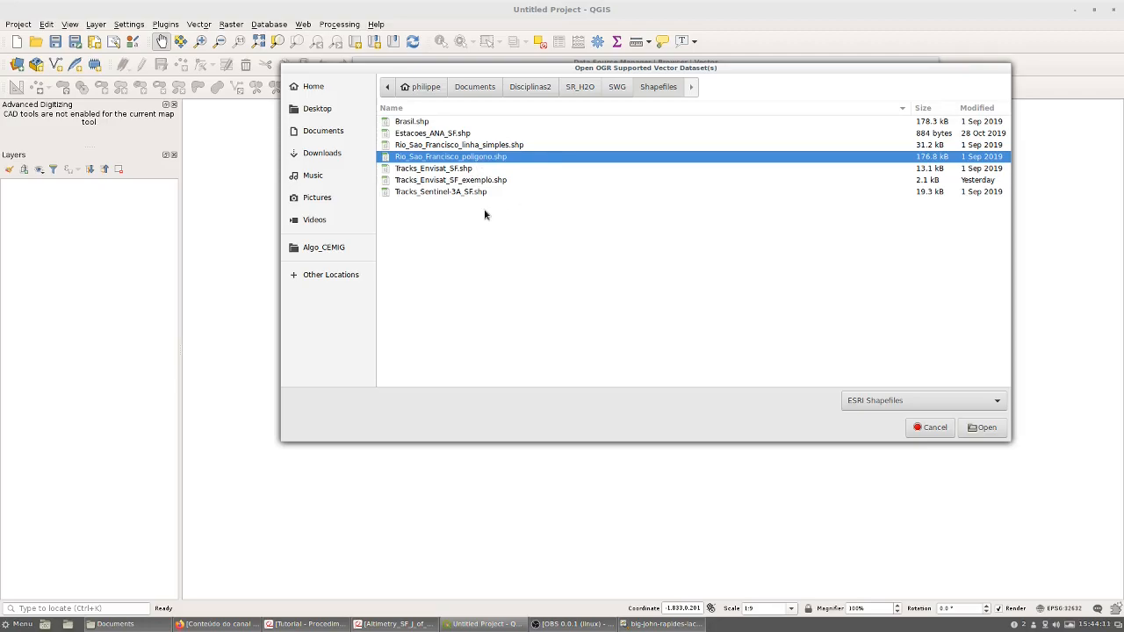
ctrl+click(446, 180)
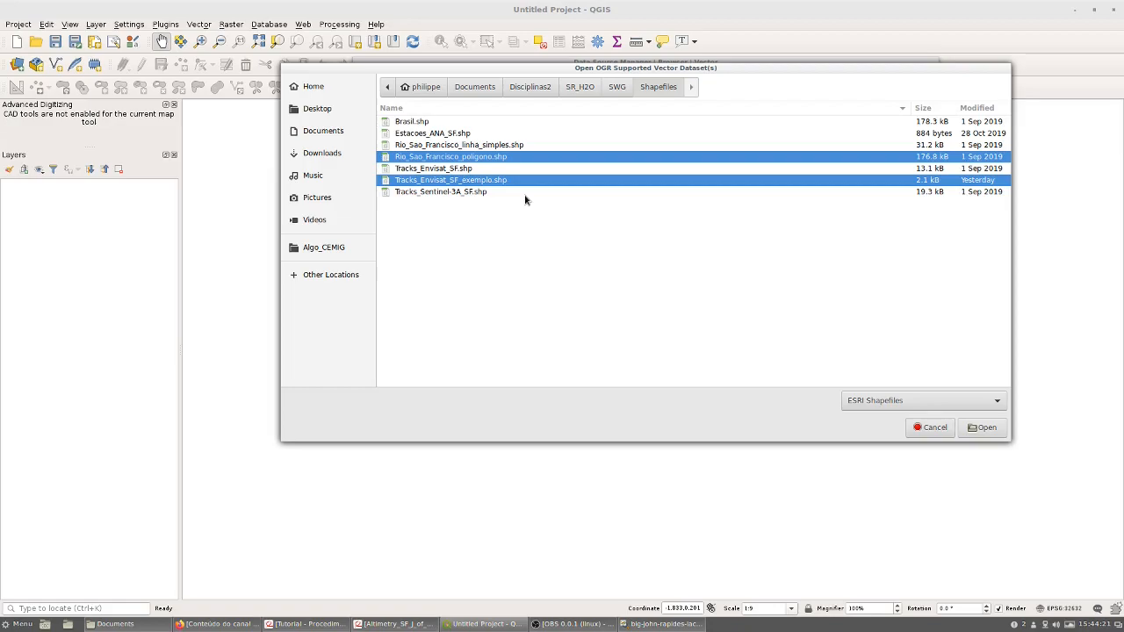
ctrl+click(441, 135)
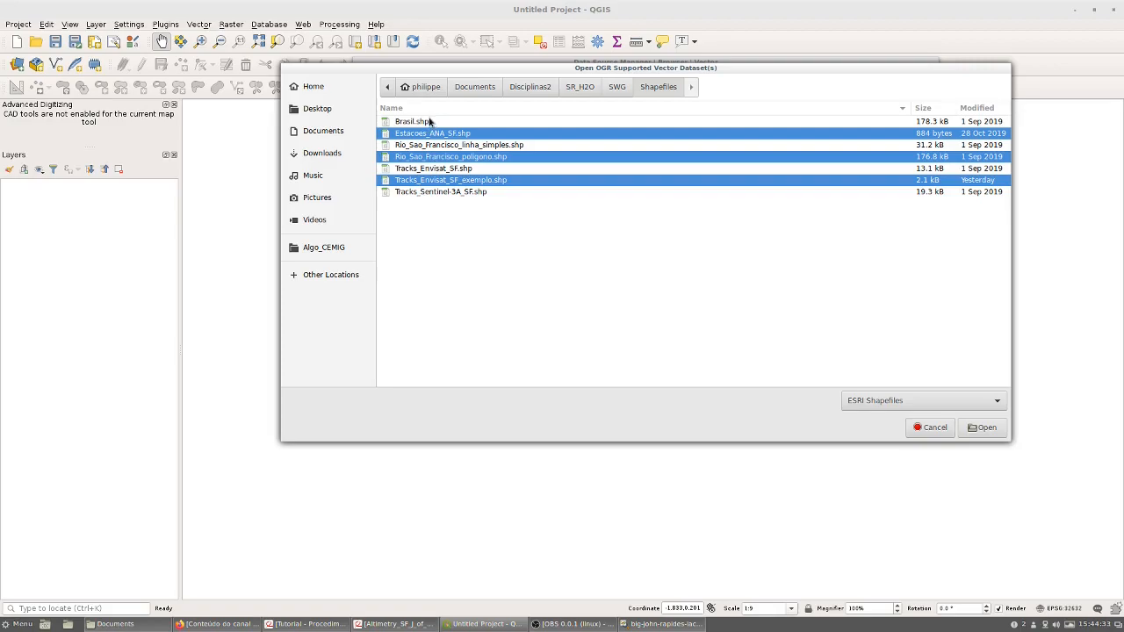
ctrl+click(432, 122)
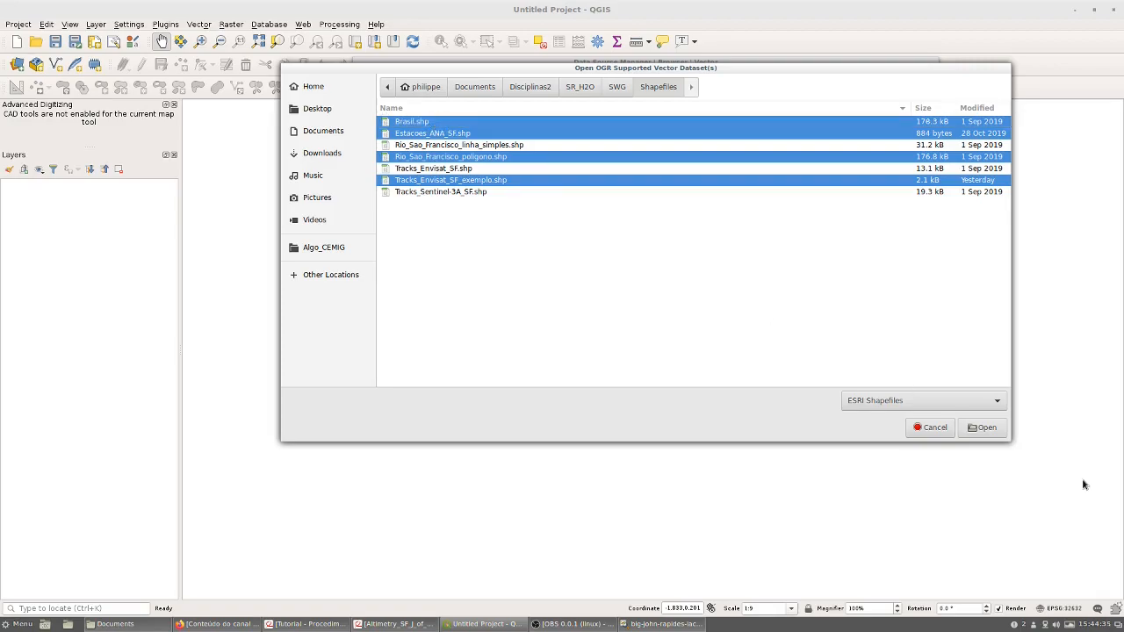
click(983, 428)
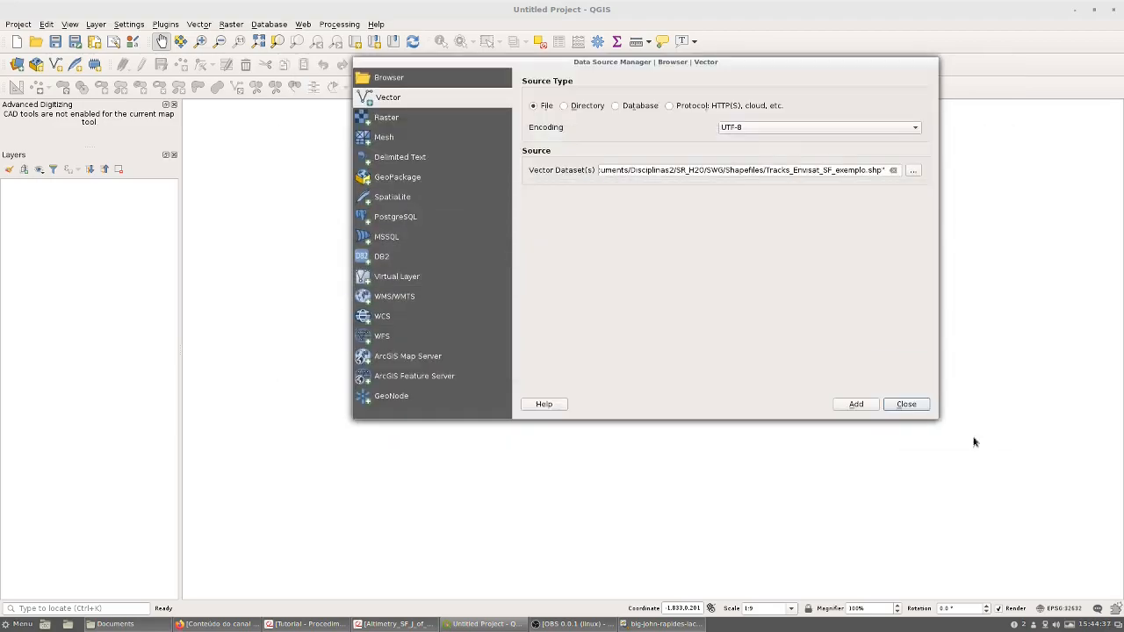
click(854, 405)
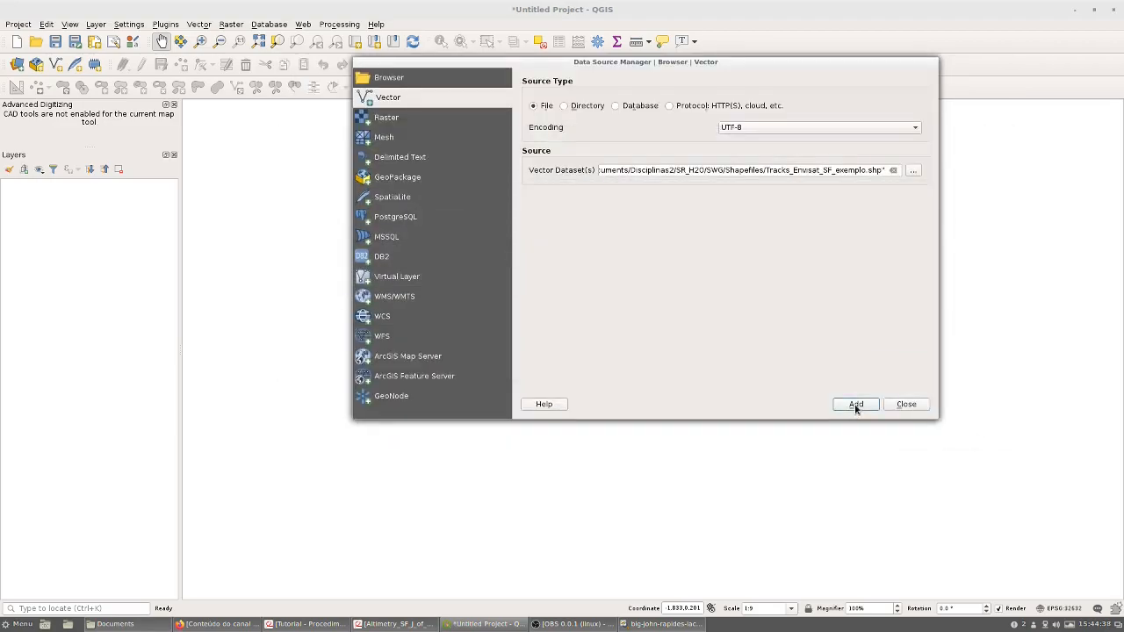
click(907, 403)
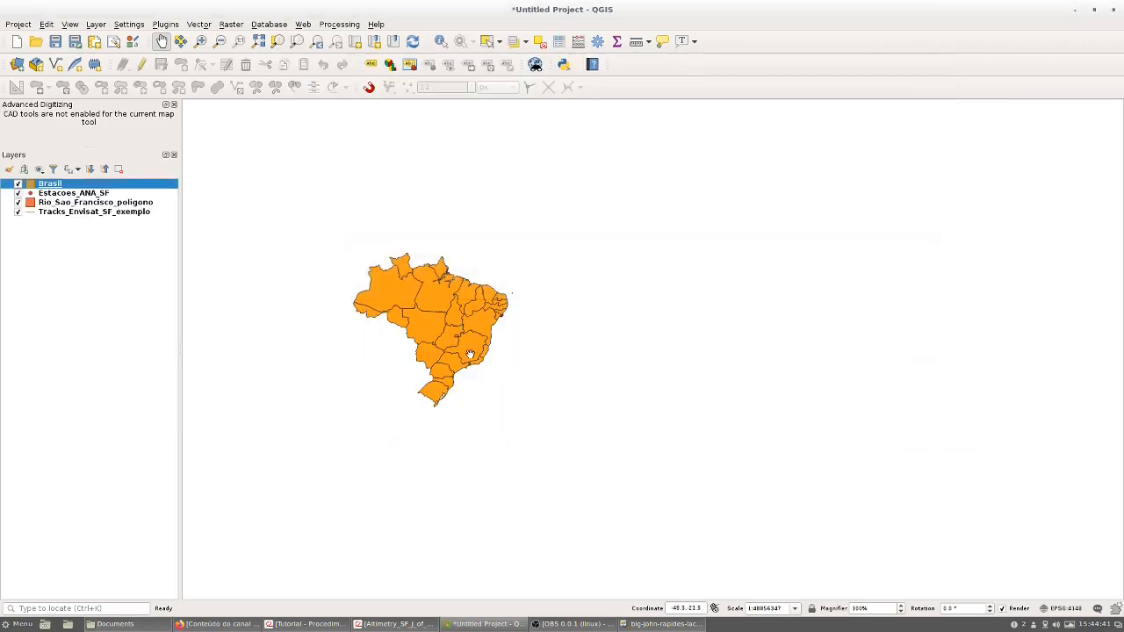
Move the Brasil layer beneath all the other layers in the layer order
drag(49, 187, 49, 250)
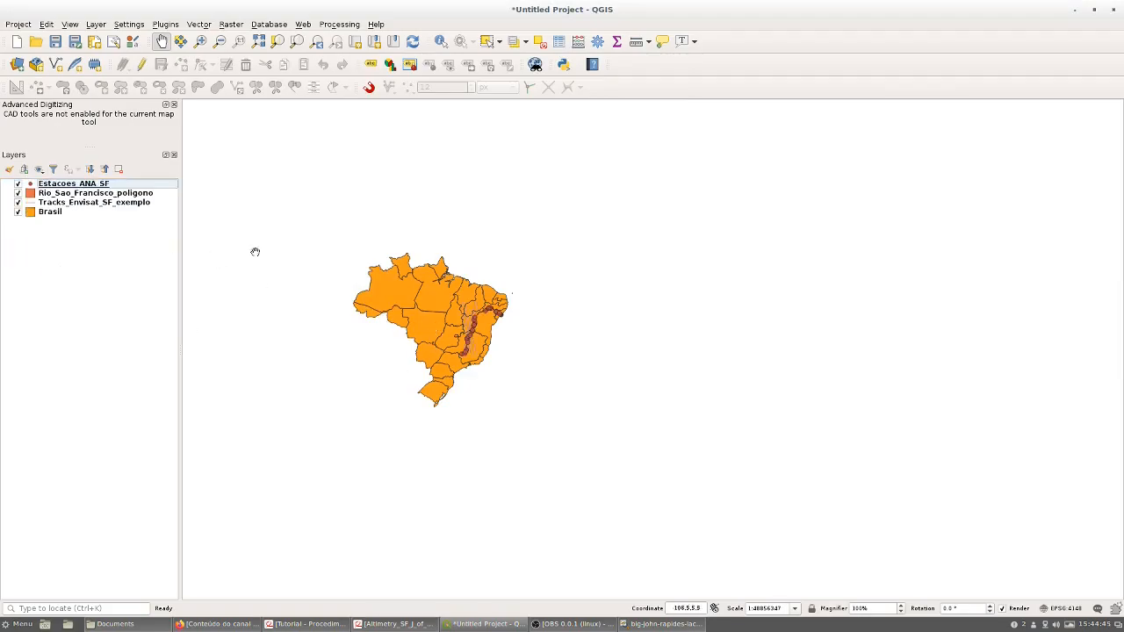
scroll(401, 343, up, 2)
scroll(771, 244, up, 1)
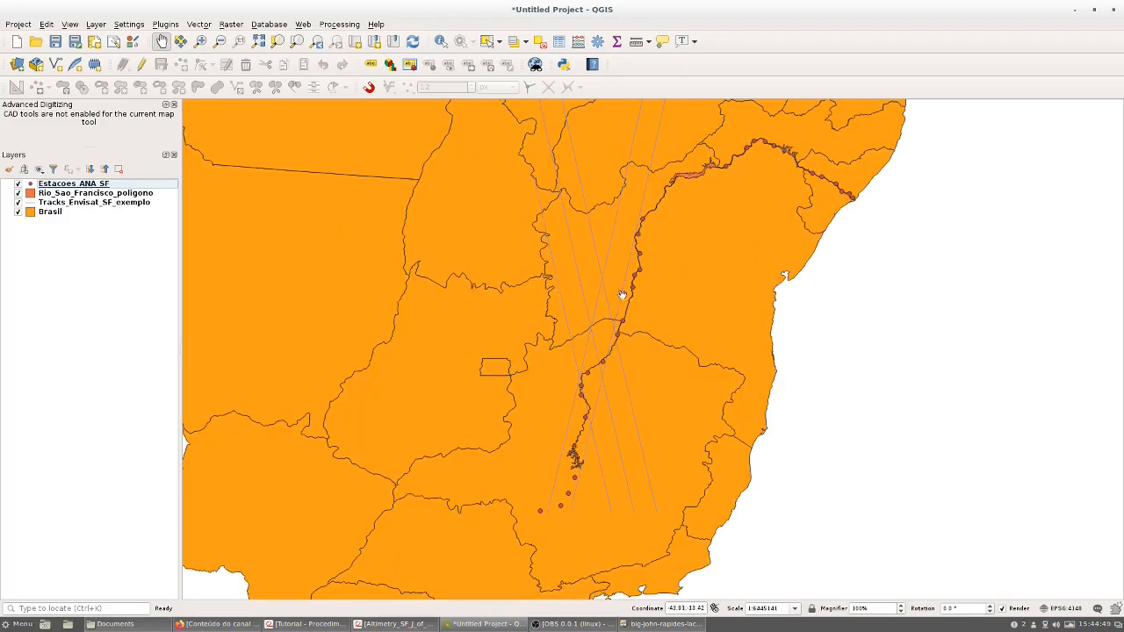
Change the fill colour of the Brasil layer to light beige, #ffe8ce
double_click(44, 213)
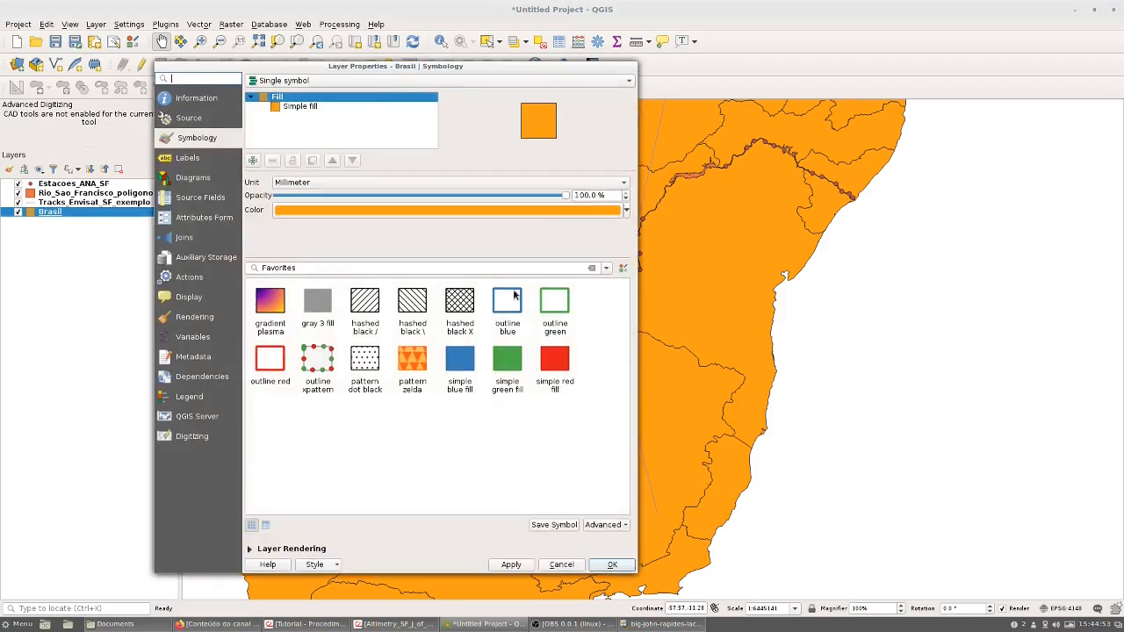
click(615, 211)
drag(446, 301, 412, 307)
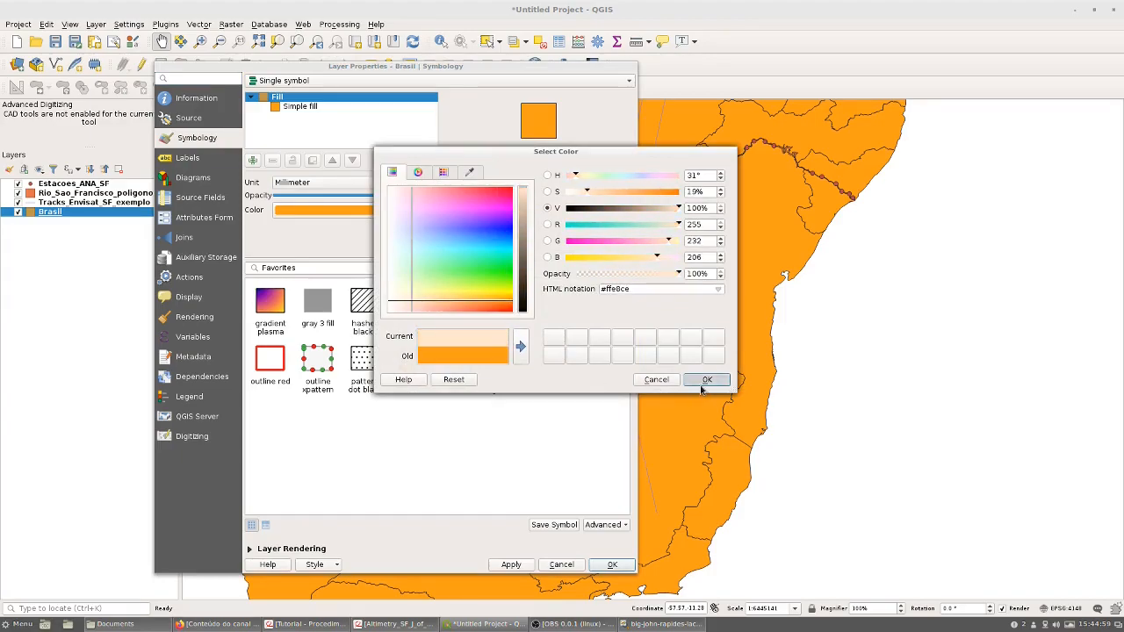
click(707, 379)
click(511, 565)
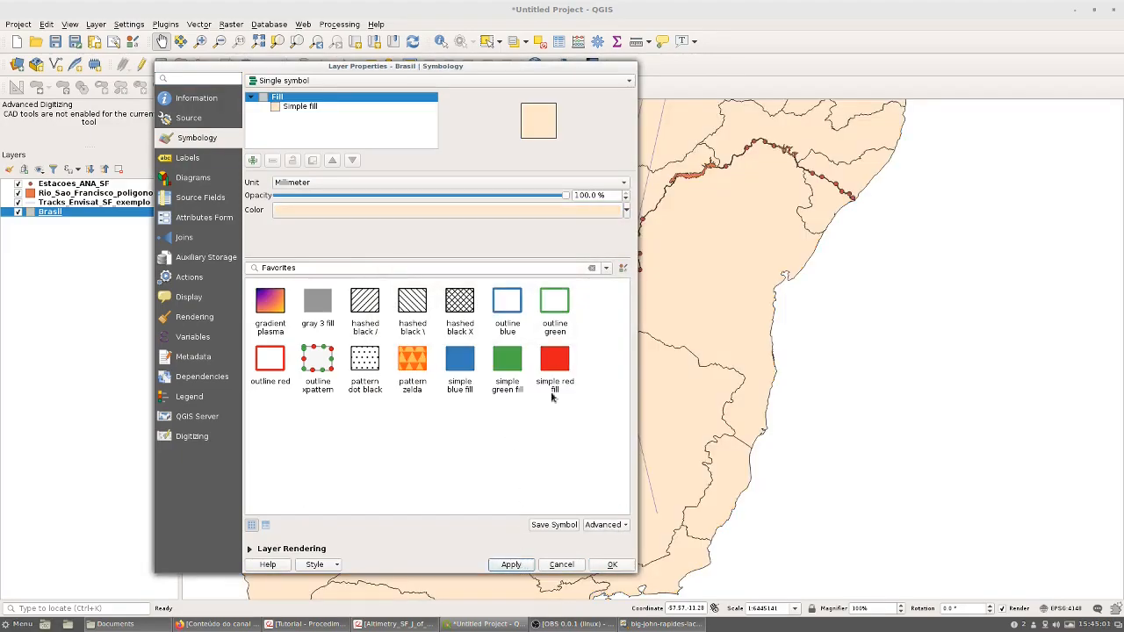
click(611, 564)
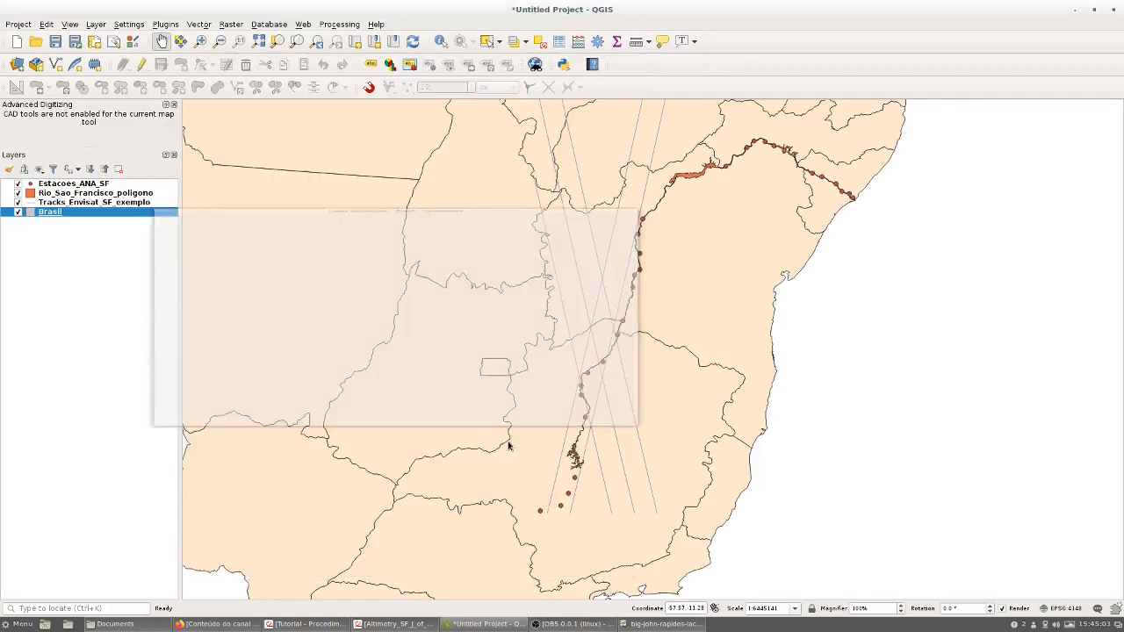
Style the Tracks_Envisat_SF_exemplo layer with the dash blue line symbol and increase its width by one increment
double_click(111, 204)
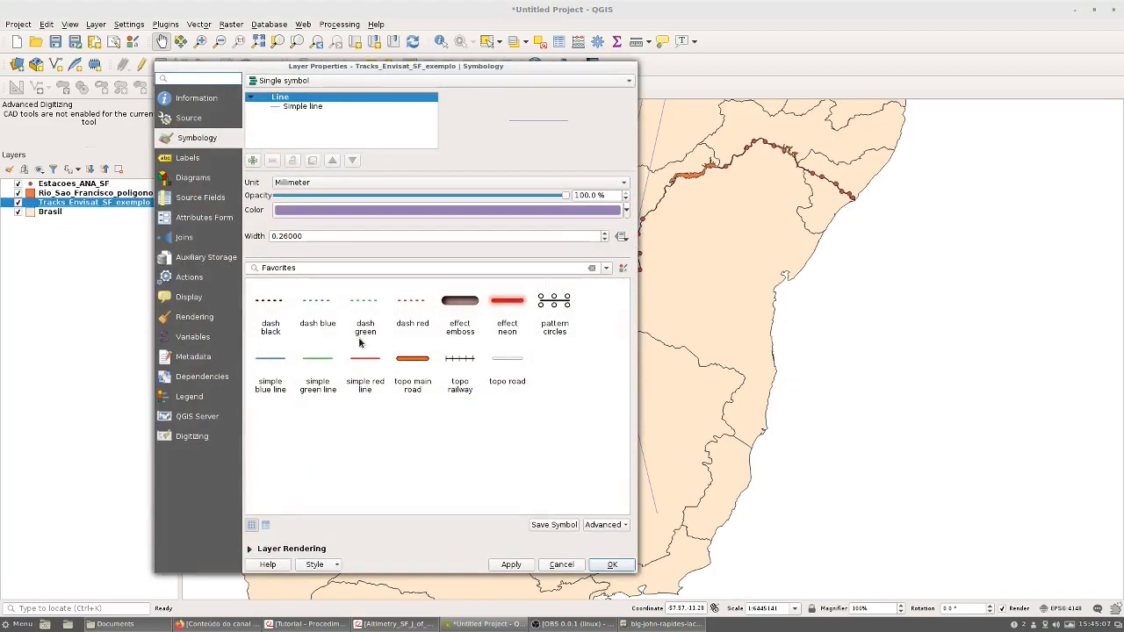
click(315, 304)
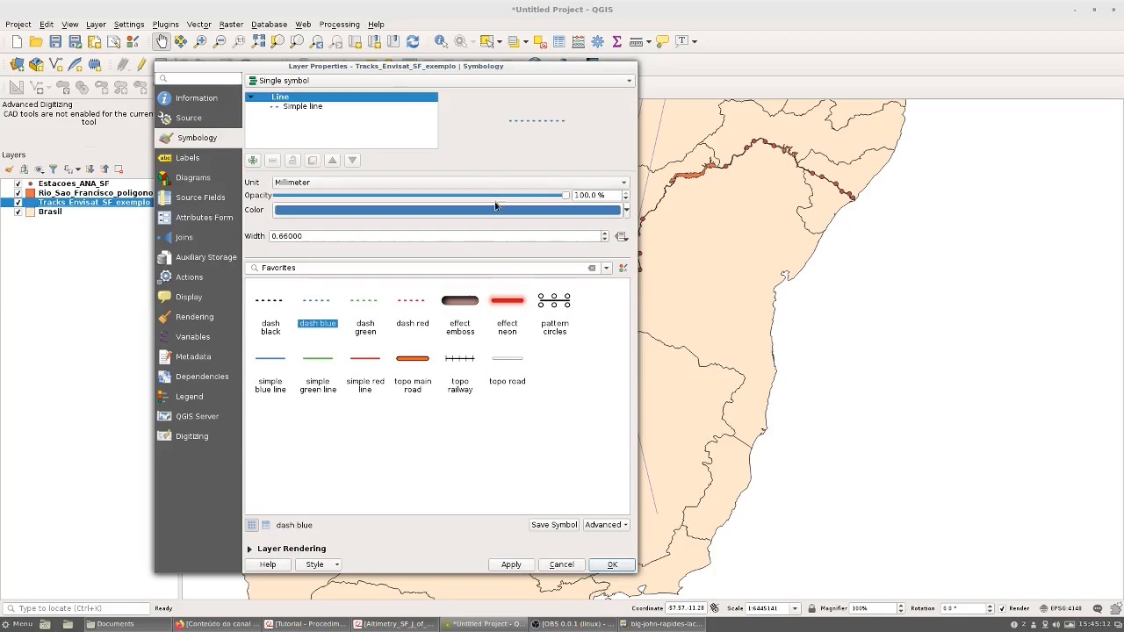
click(604, 233)
click(509, 565)
click(606, 566)
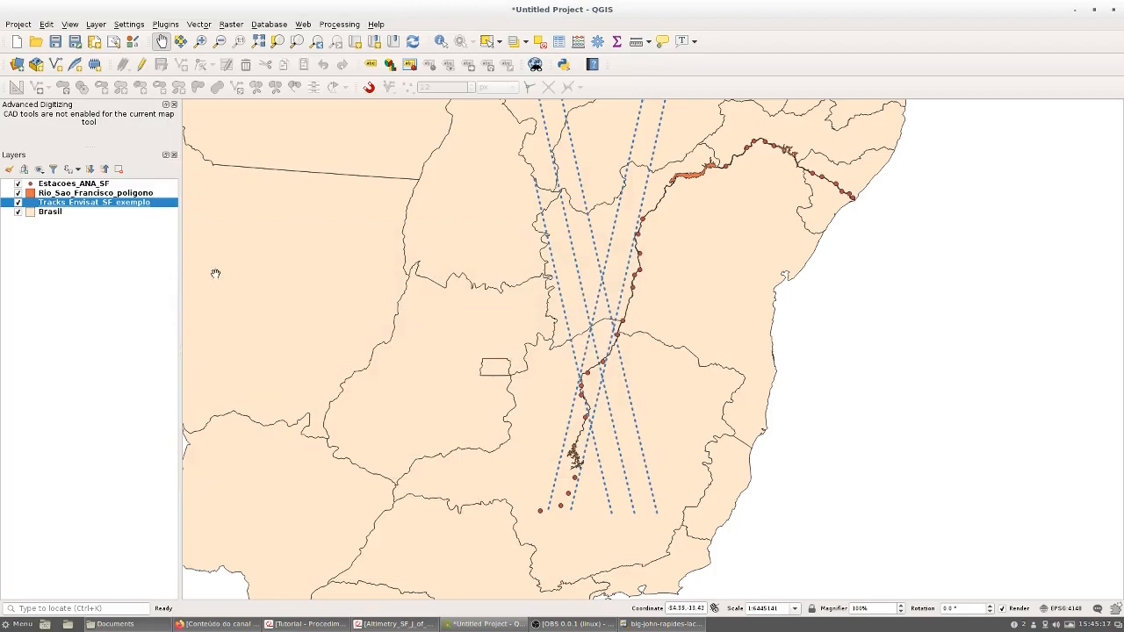
Style the Estacoes_ANA_SF stations with the topo pop capital marker at size 3.6 mm
click(79, 184)
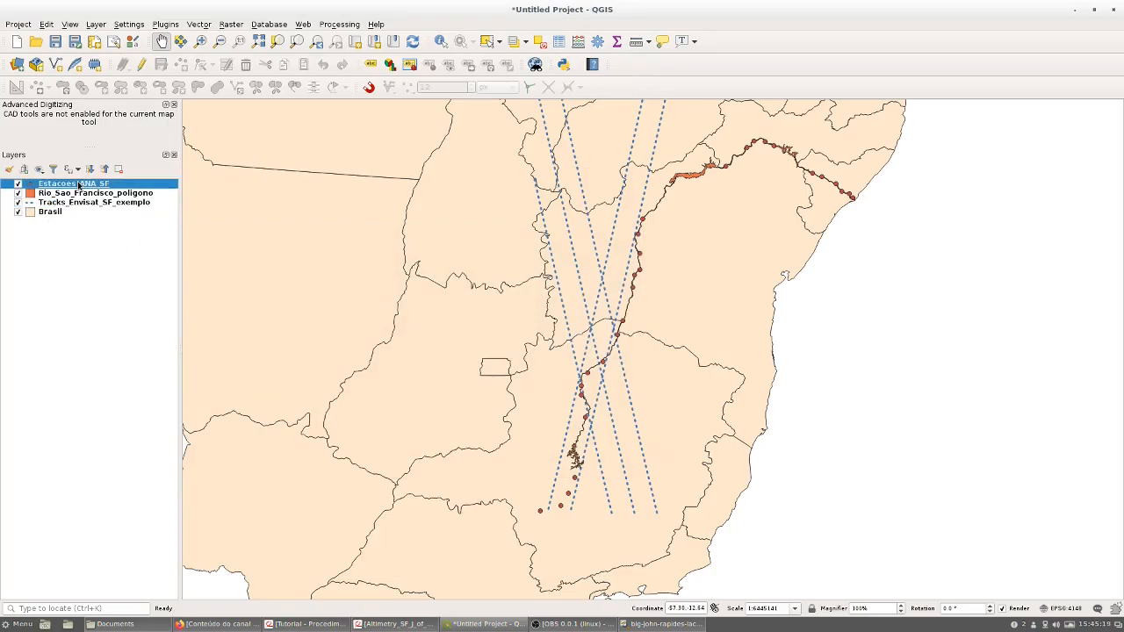
double_click(79, 184)
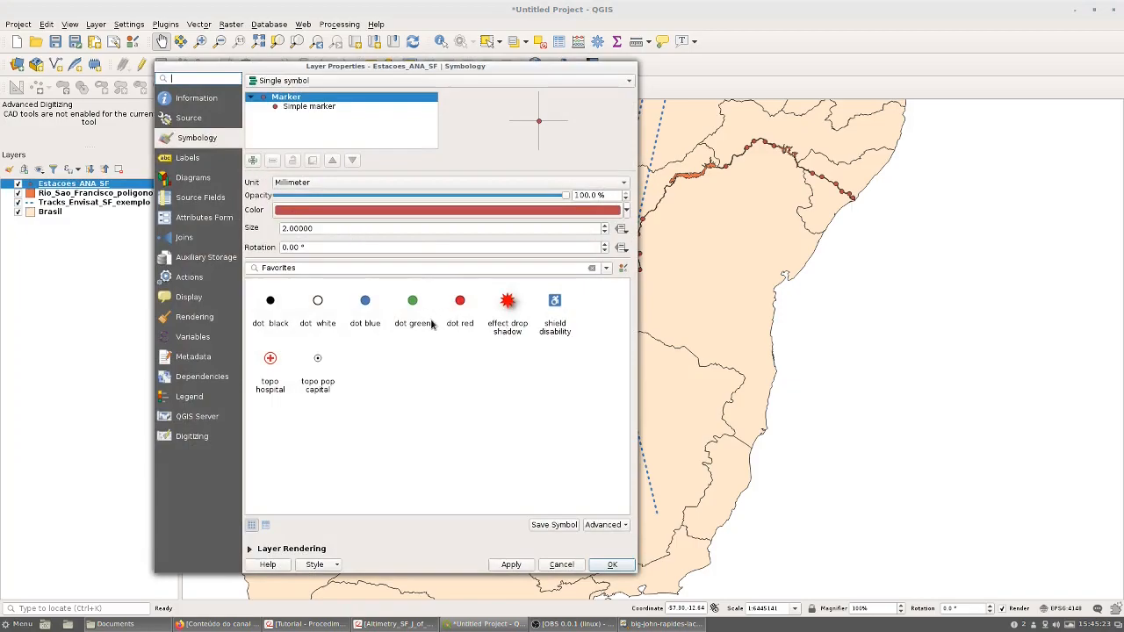
click(317, 360)
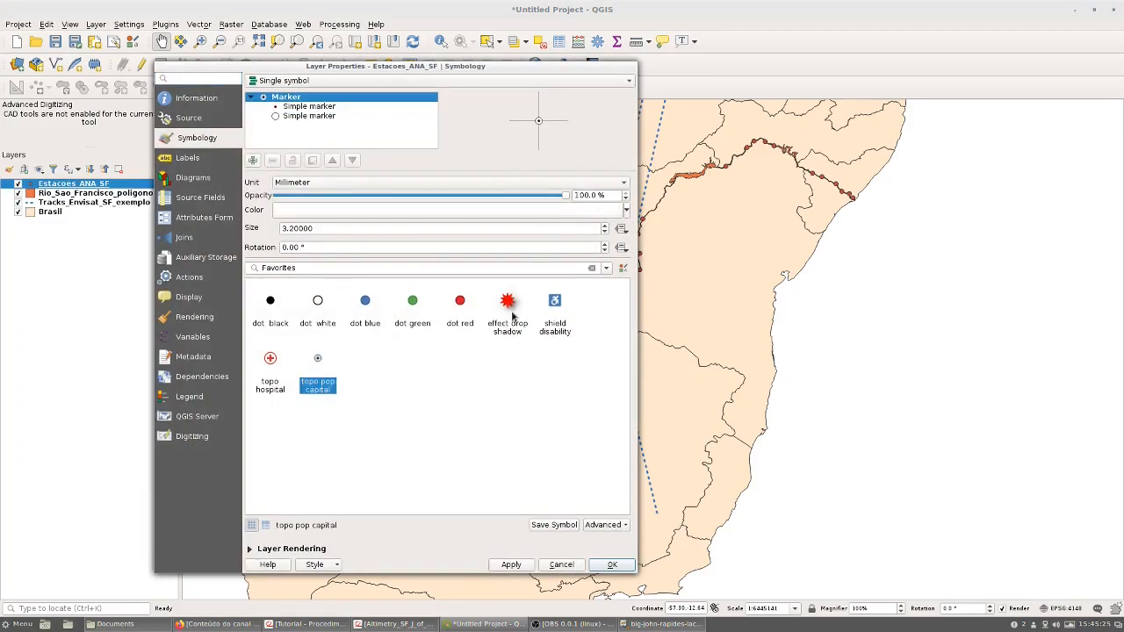
click(605, 227)
click(604, 226)
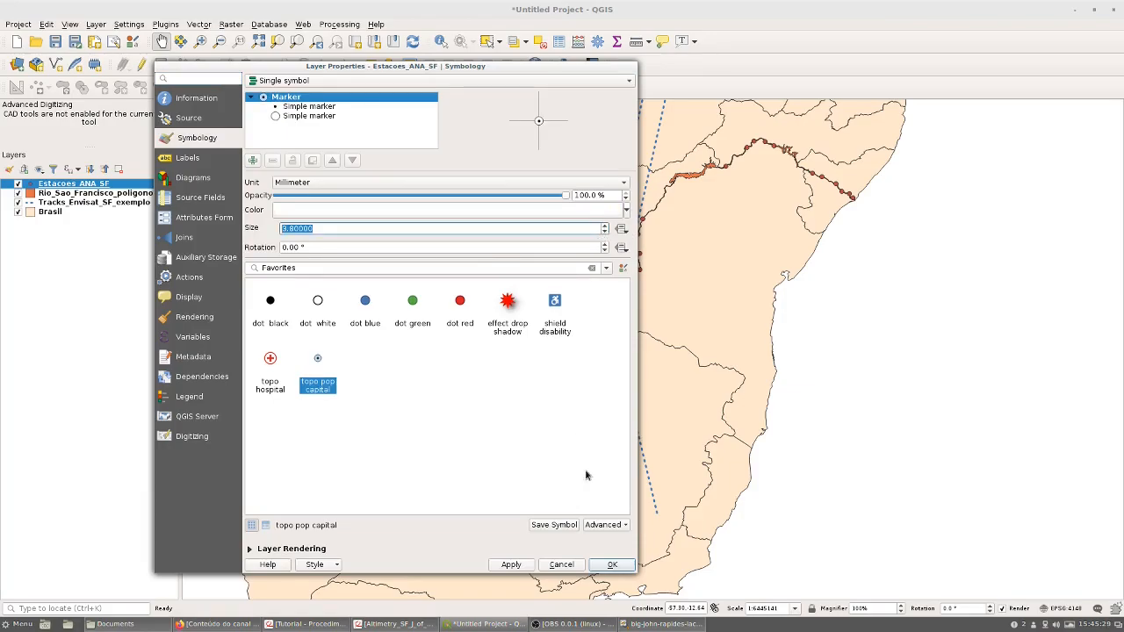
click(503, 564)
click(611, 565)
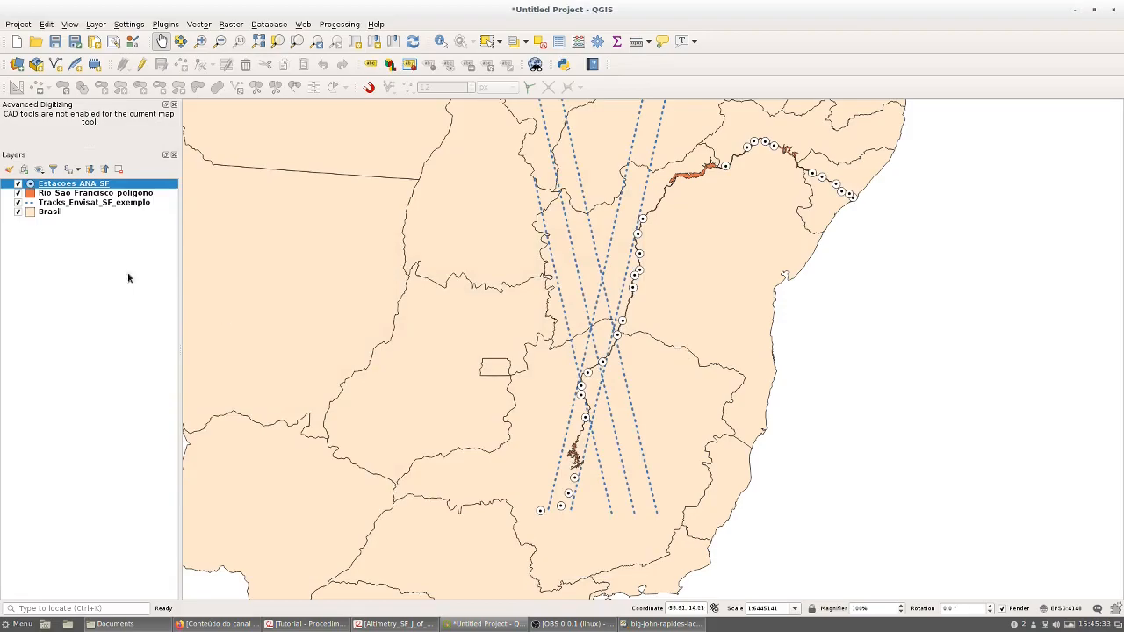
Change the fill colour of the Rio_Sao_Francisco_poligono layer to blue, #0d2ee7
click(71, 194)
double_click(71, 194)
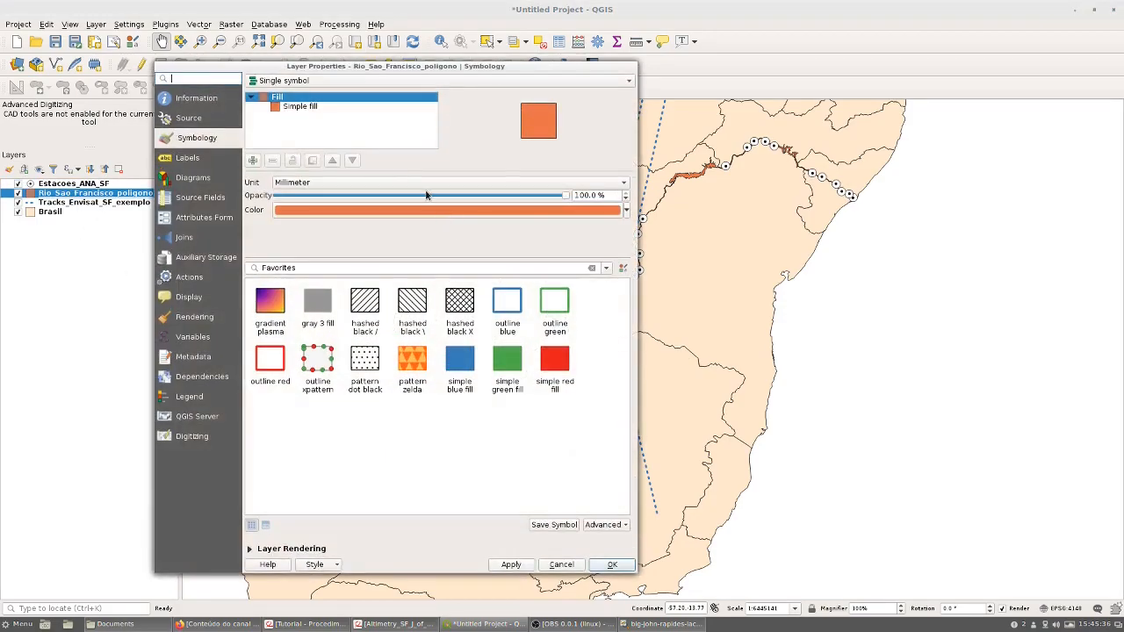
click(614, 210)
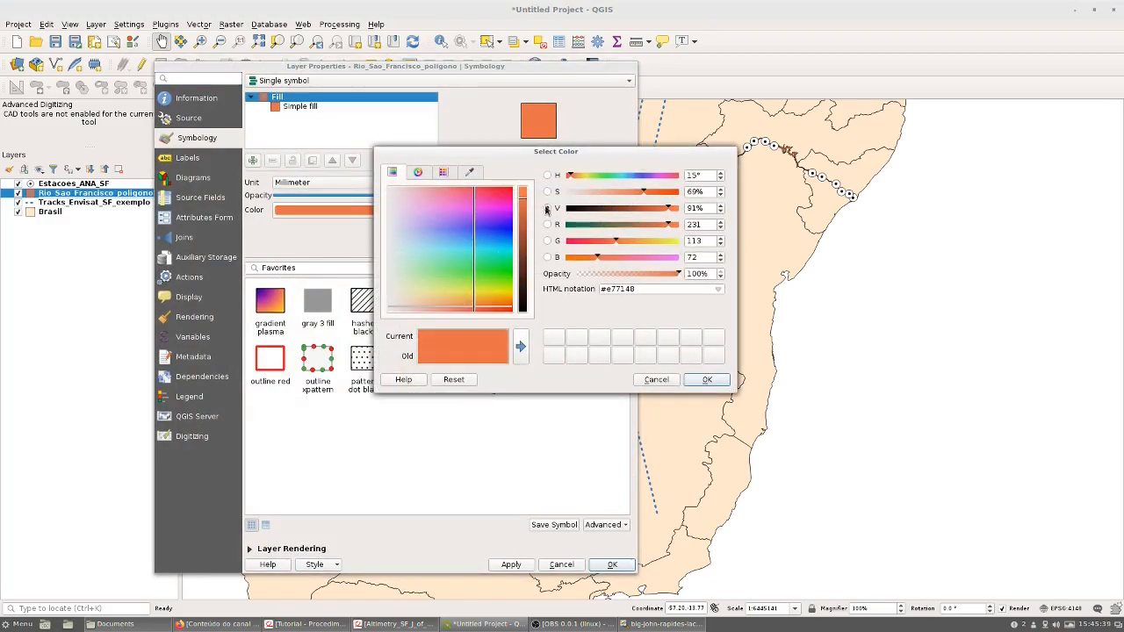
drag(479, 230, 507, 233)
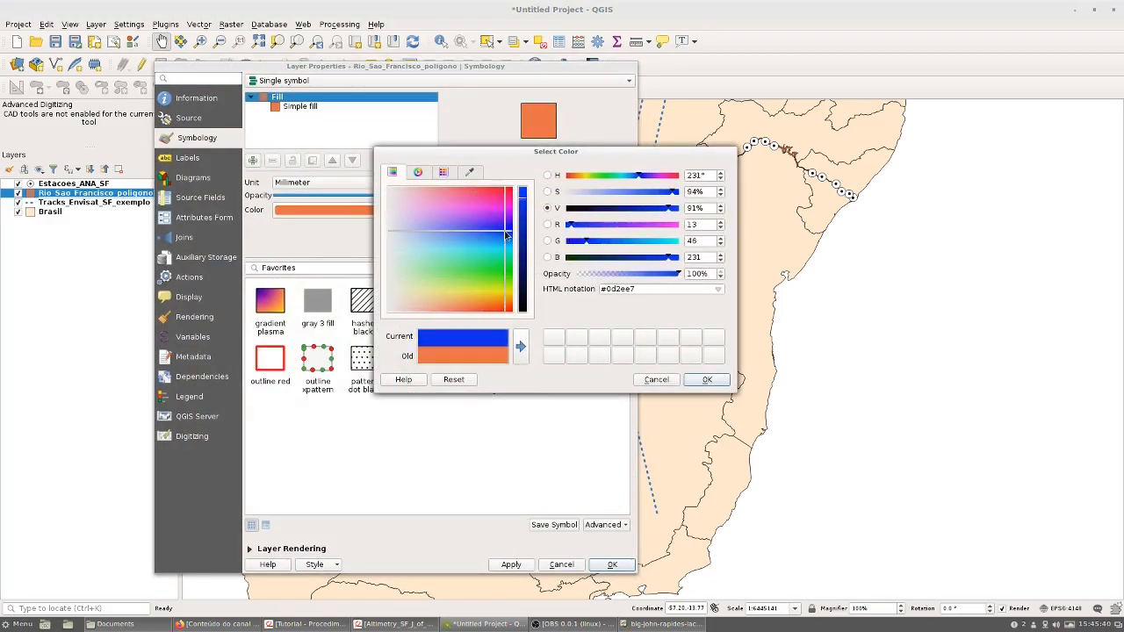
click(707, 380)
click(513, 566)
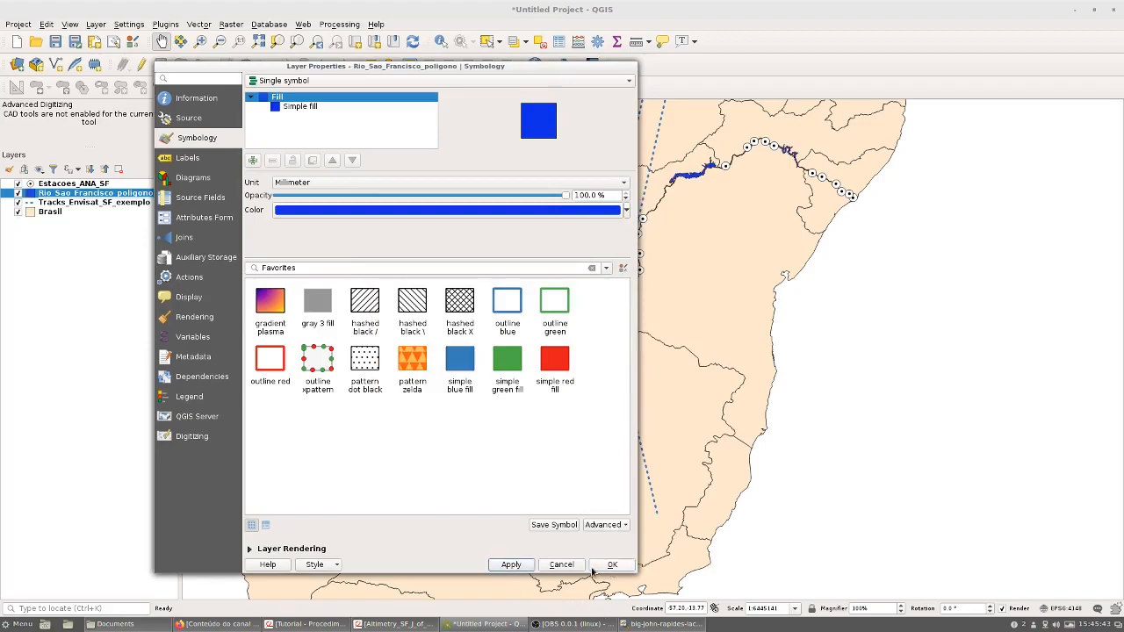
click(611, 566)
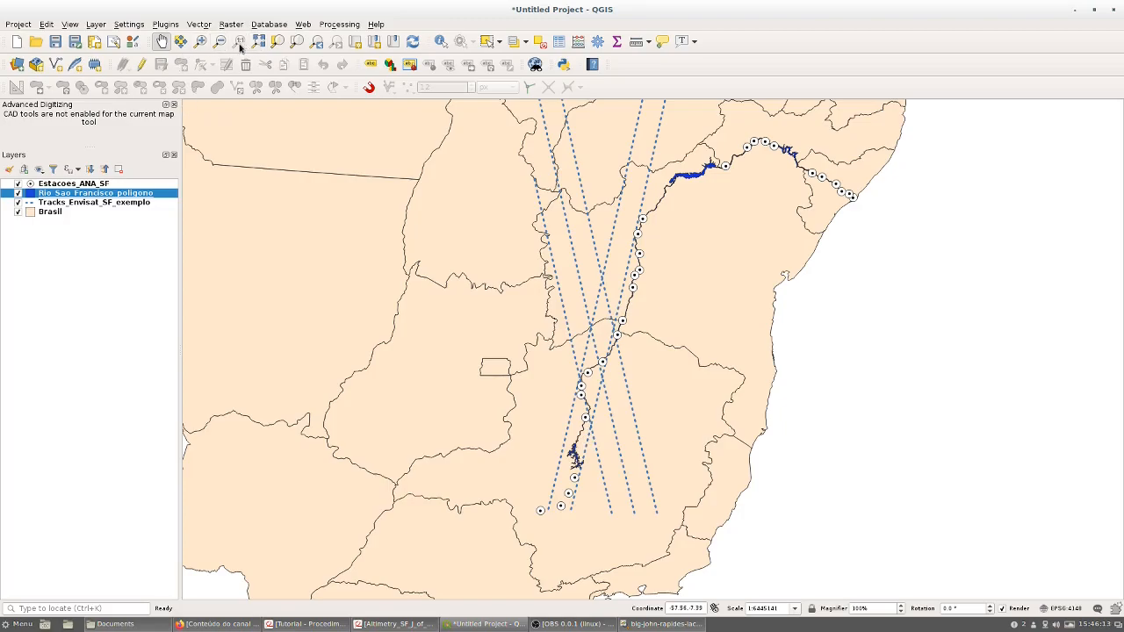
Turn on single labels for the Tracks_Envisat_SF_exemplo layer, using the Track field
click(201, 42)
drag(638, 316, 548, 446)
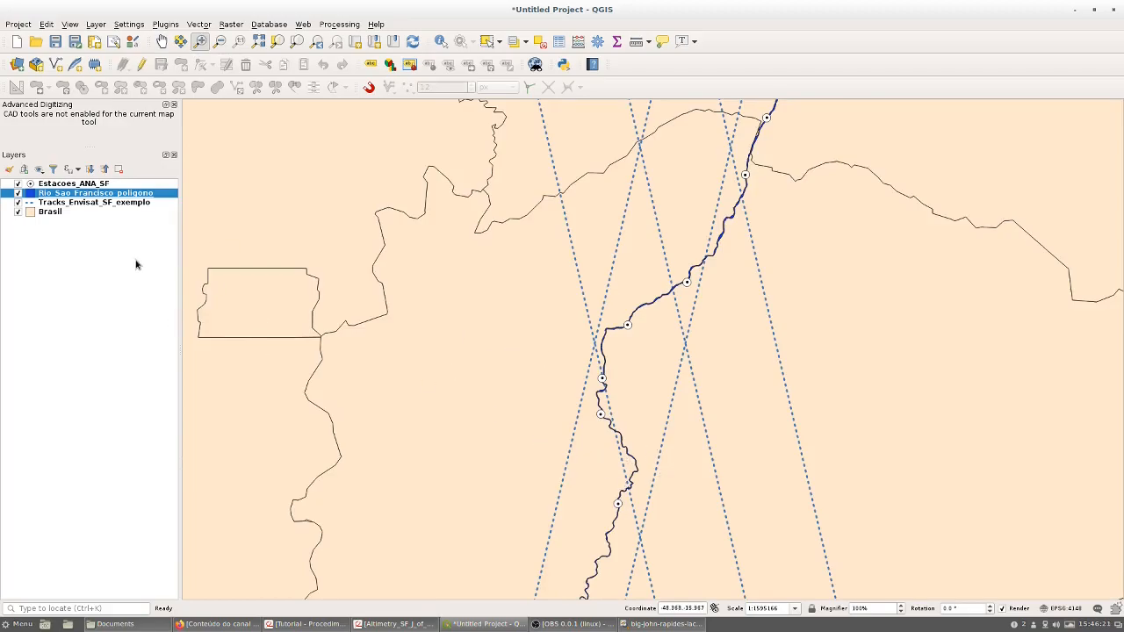
click(86, 204)
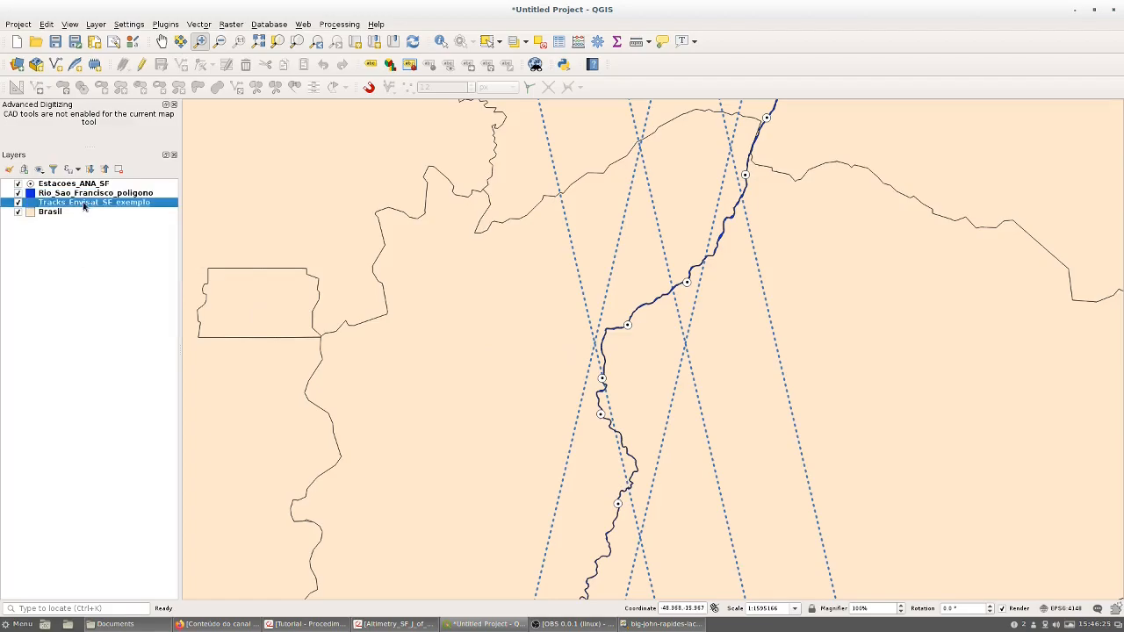
double_click(85, 205)
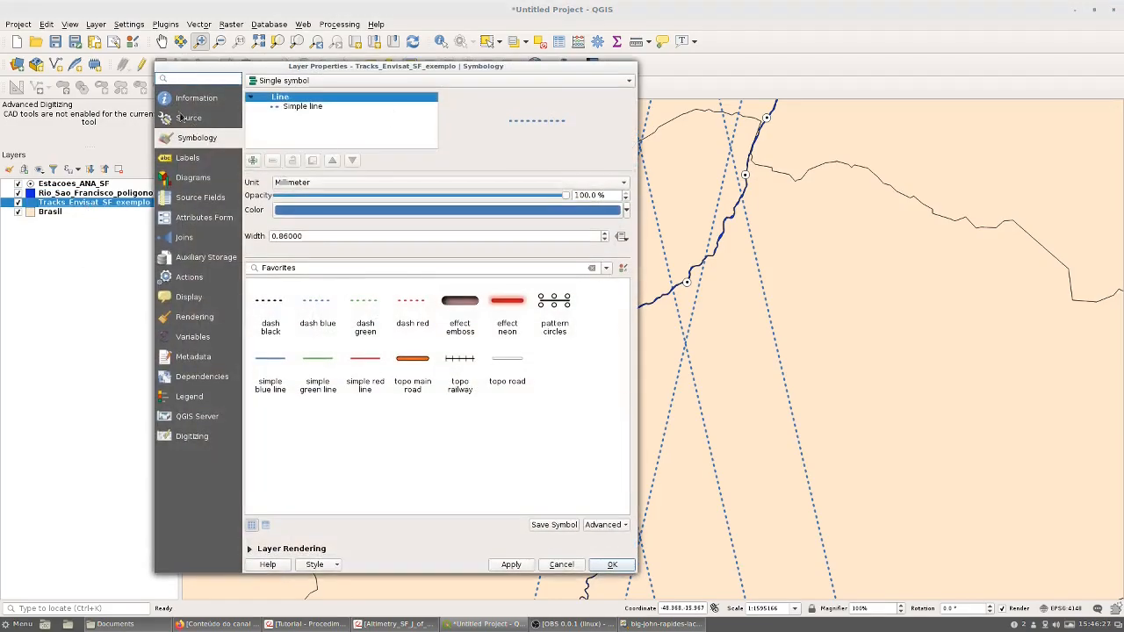
click(198, 158)
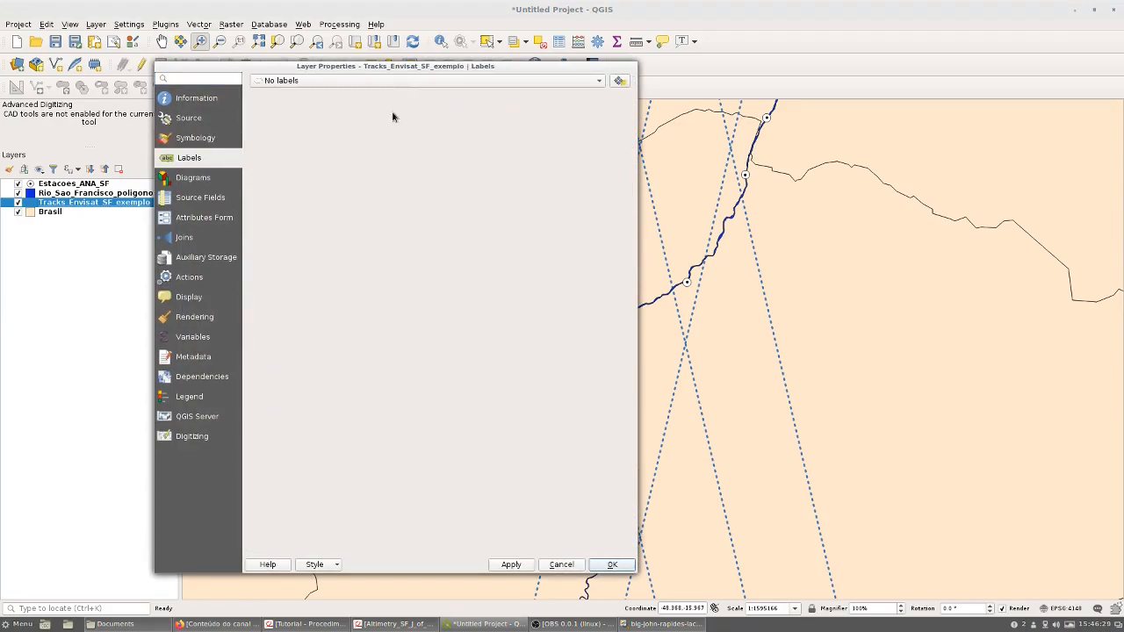
click(453, 80)
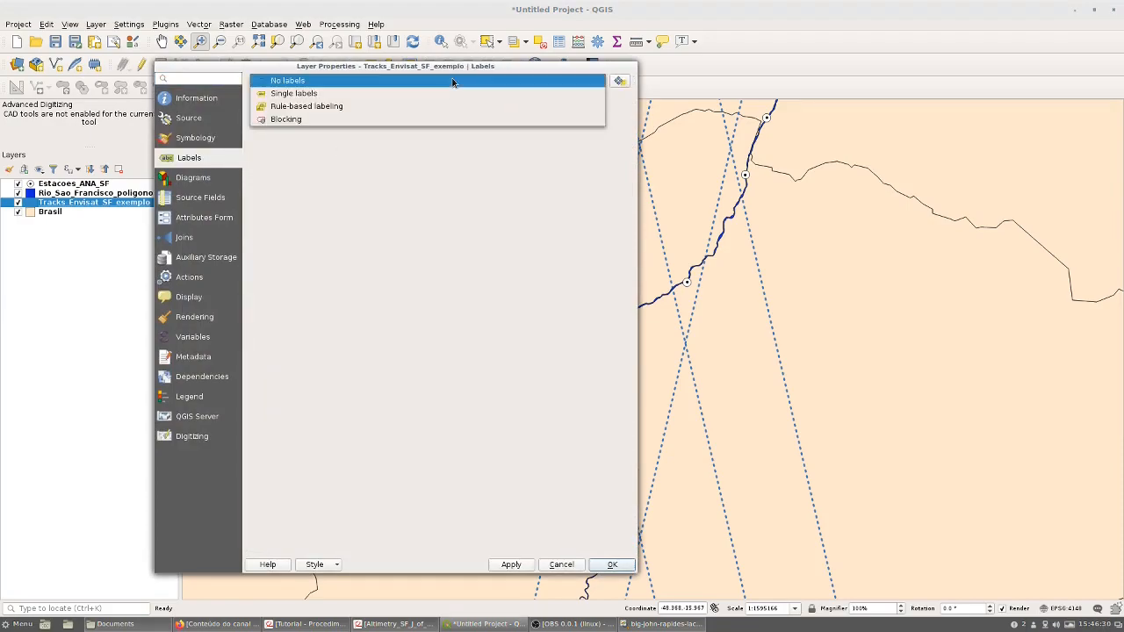
click(289, 94)
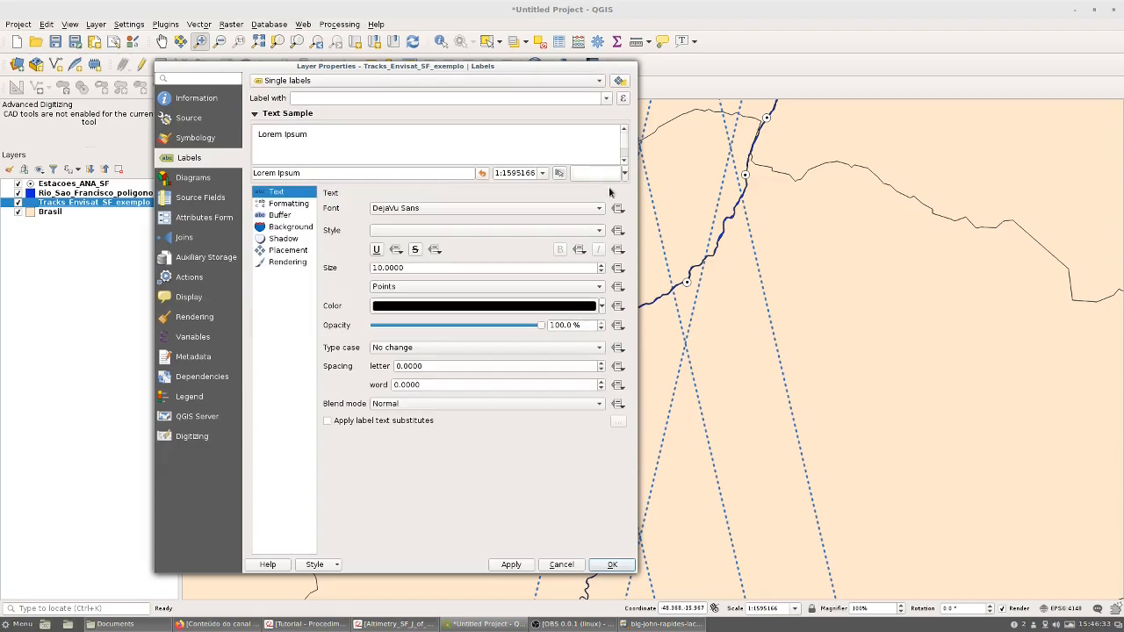
click(607, 99)
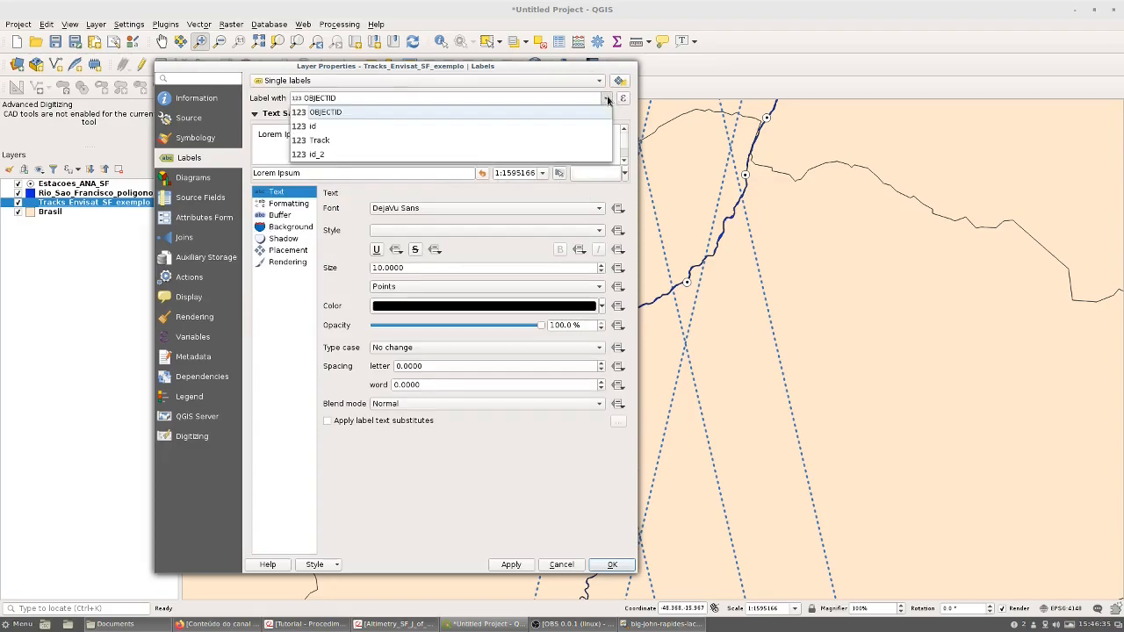
click(321, 140)
click(513, 565)
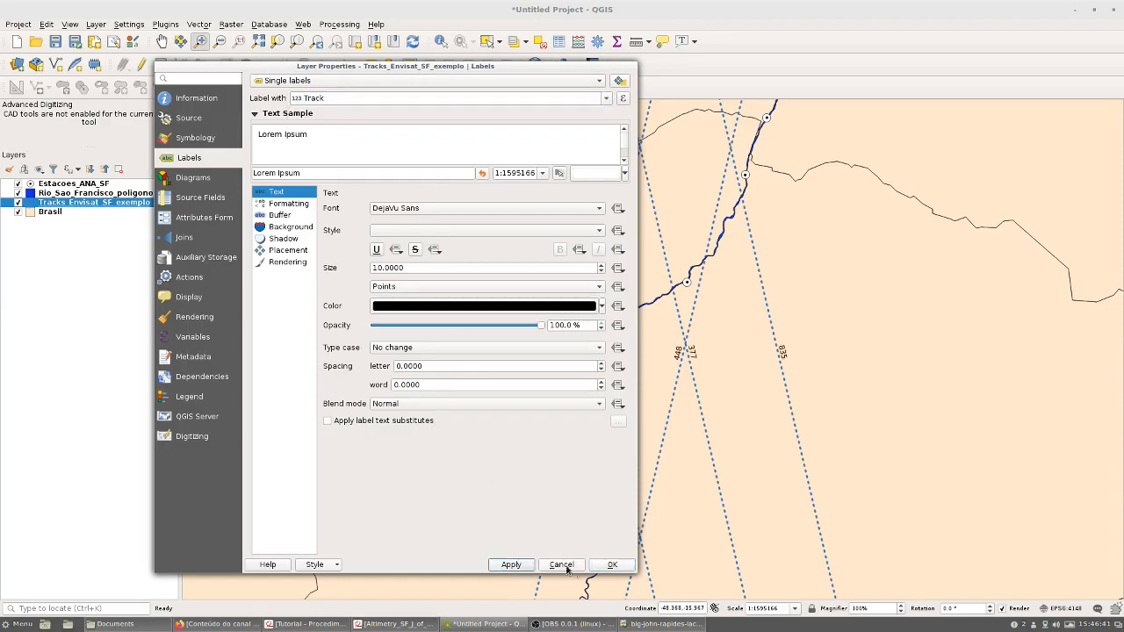
click(612, 565)
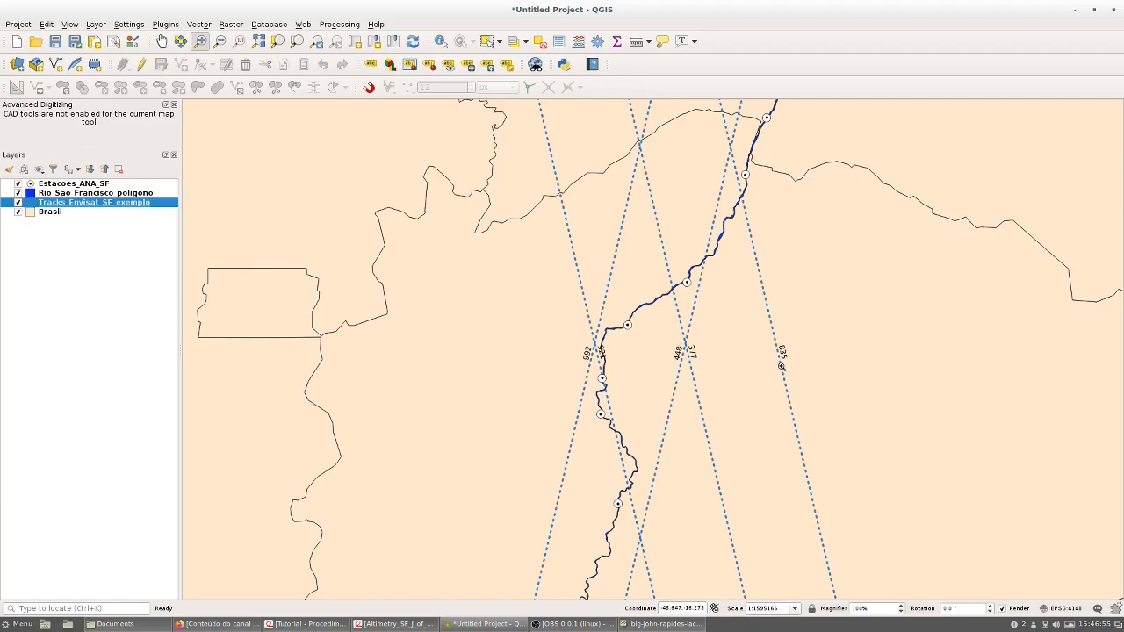
Turn on single labels for the Estacoes_ANA_SF layer, using the Nome field
click(83, 185)
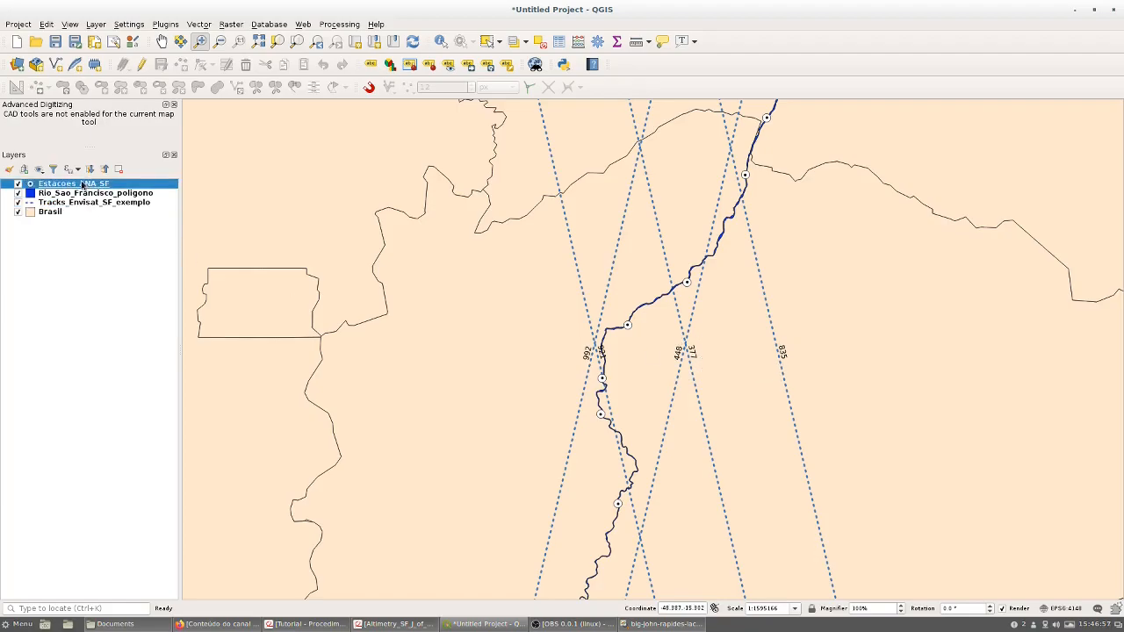
double_click(83, 185)
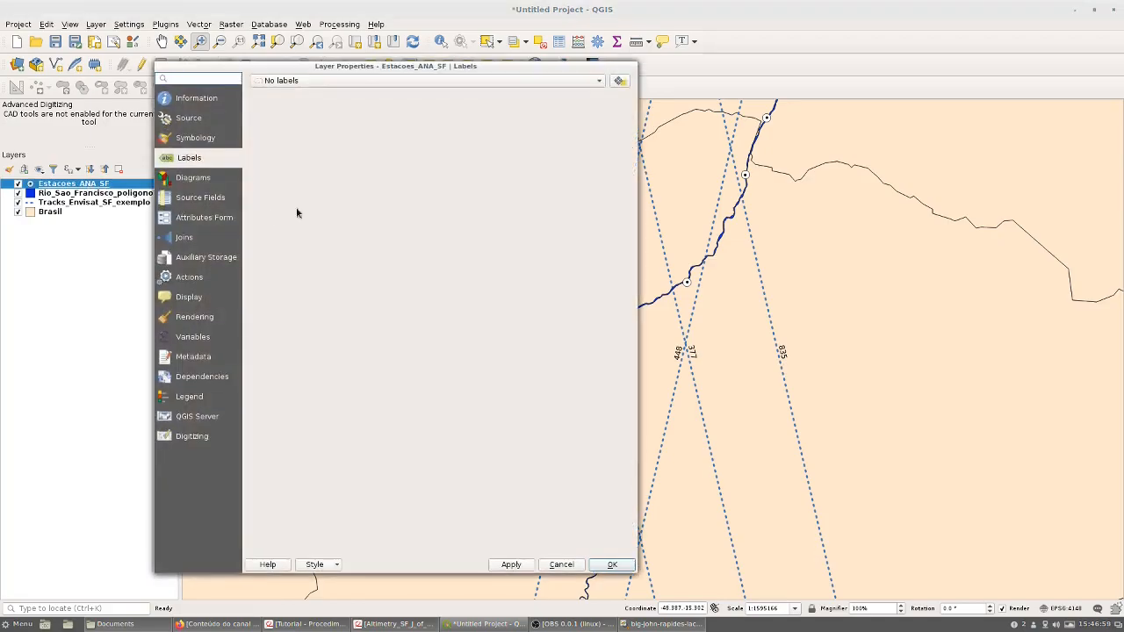
click(471, 79)
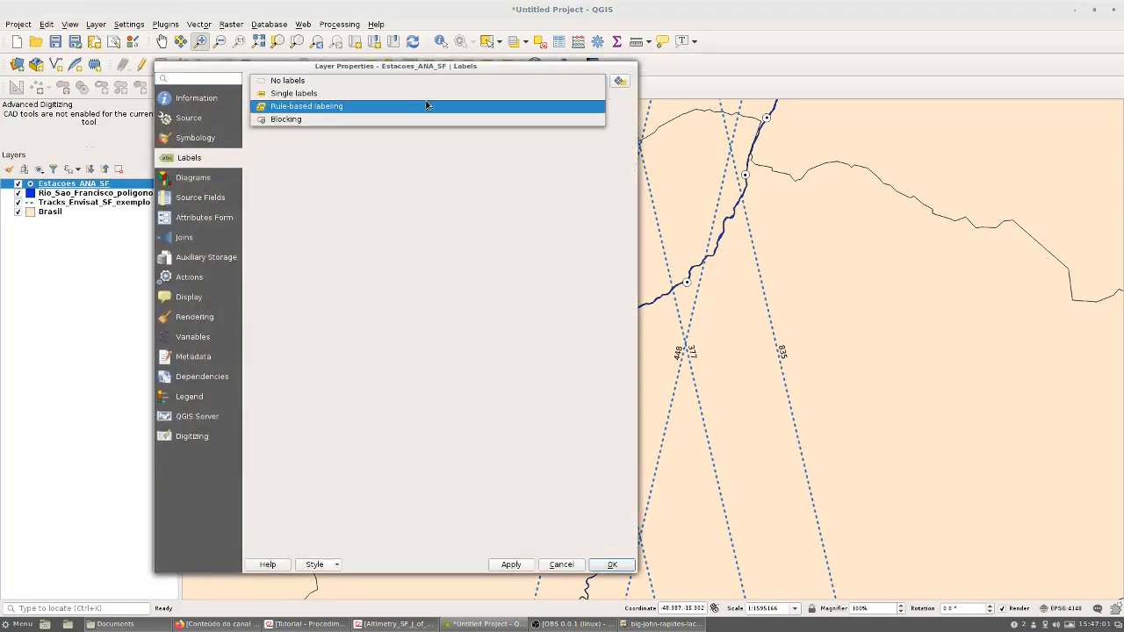
click(327, 94)
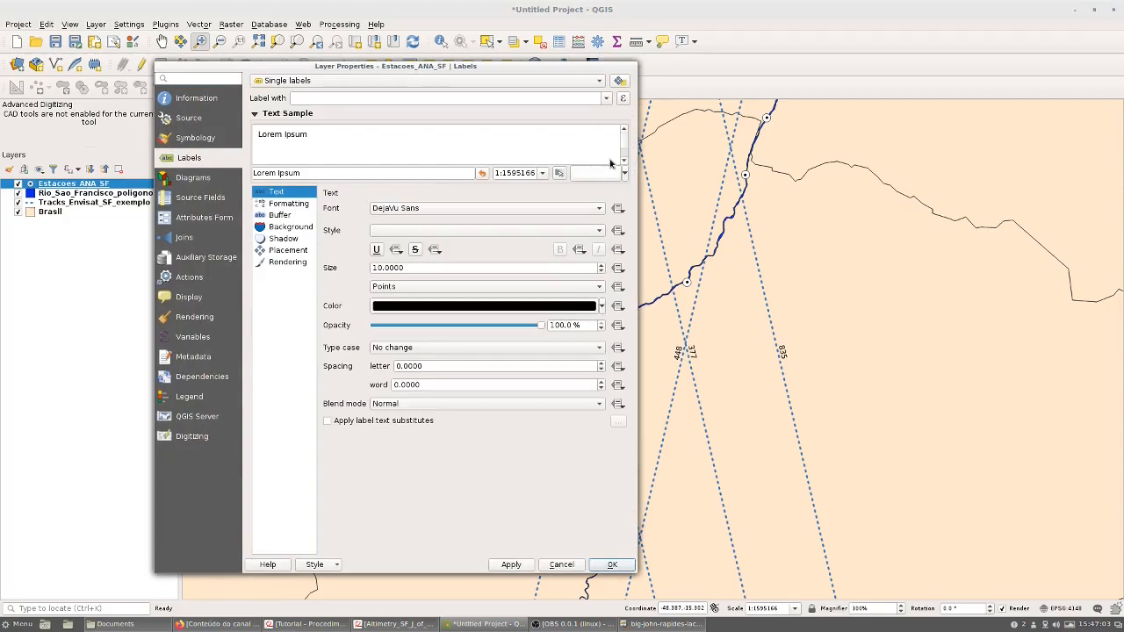
click(606, 98)
scroll(527, 154, down, 10)
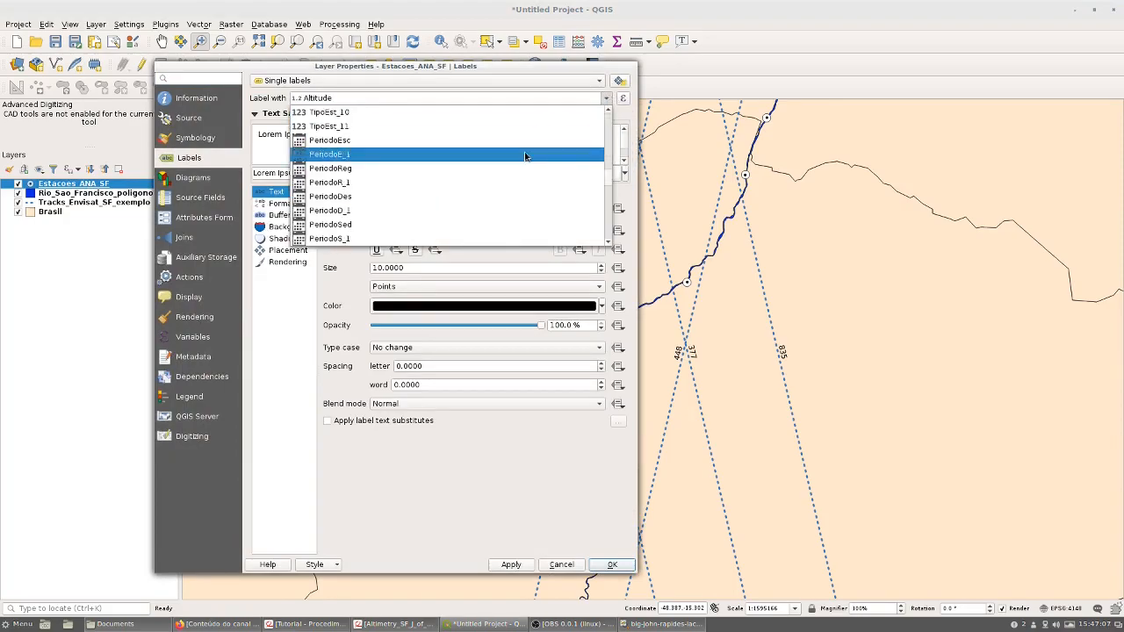
scroll(526, 155, up, 1)
scroll(524, 155, up, 5)
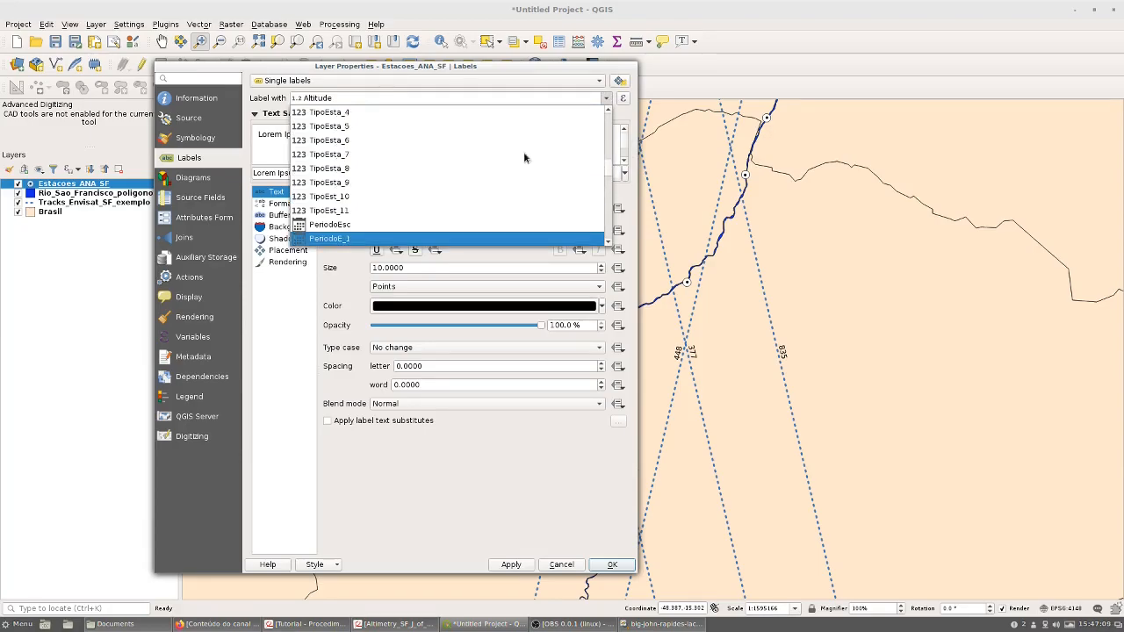
click(334, 112)
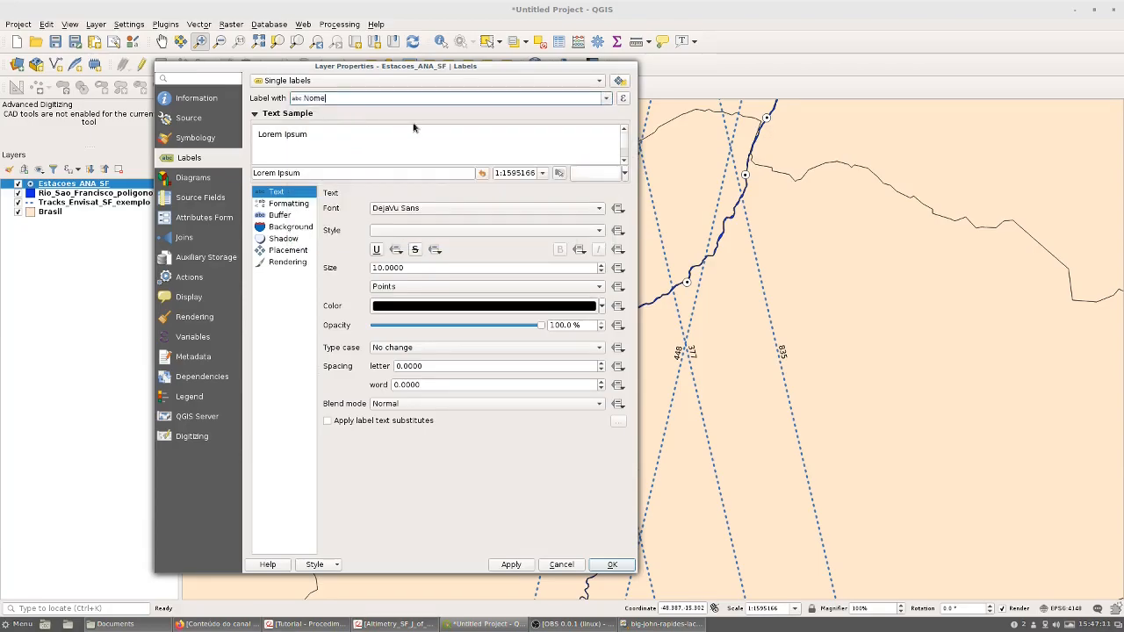
click(511, 564)
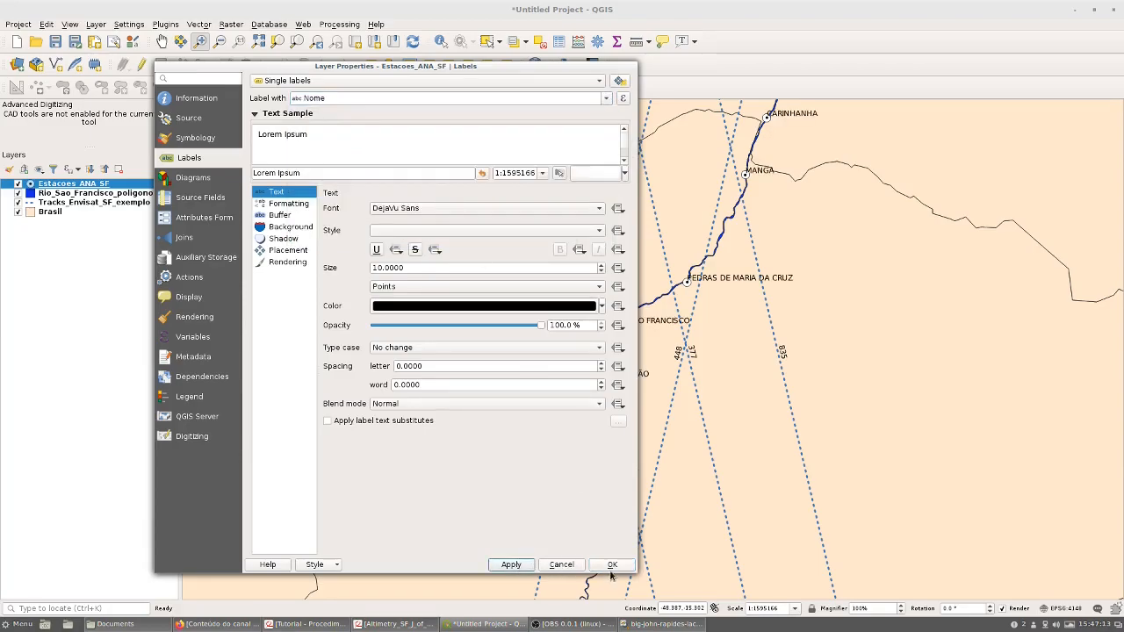
click(612, 565)
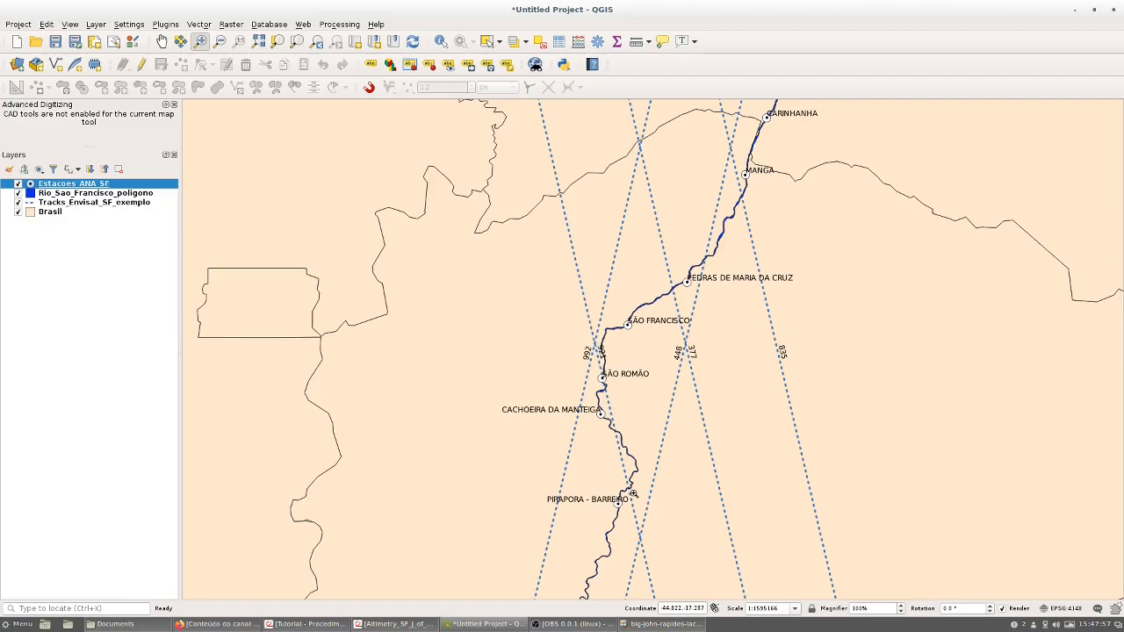
Move the Rio_Sao_Francisco_poligono layer directly beneath the Tracks_Envisat_SF_exemplo layer in the layer order
scroll(600, 421, down, 1)
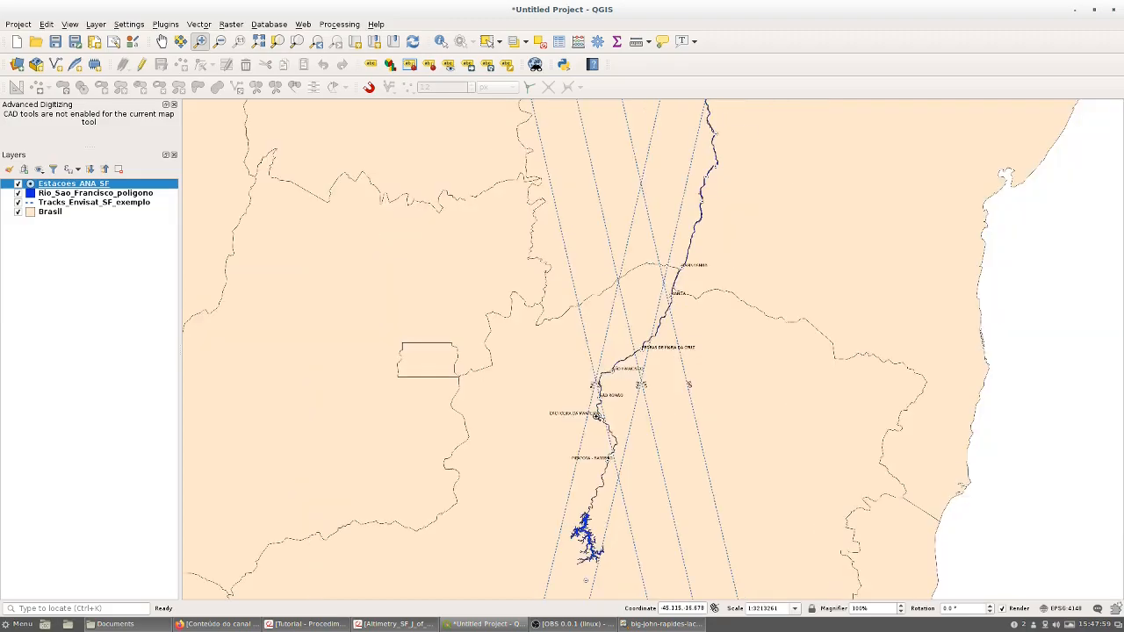
scroll(597, 406, up, 1)
scroll(597, 402, up, 4)
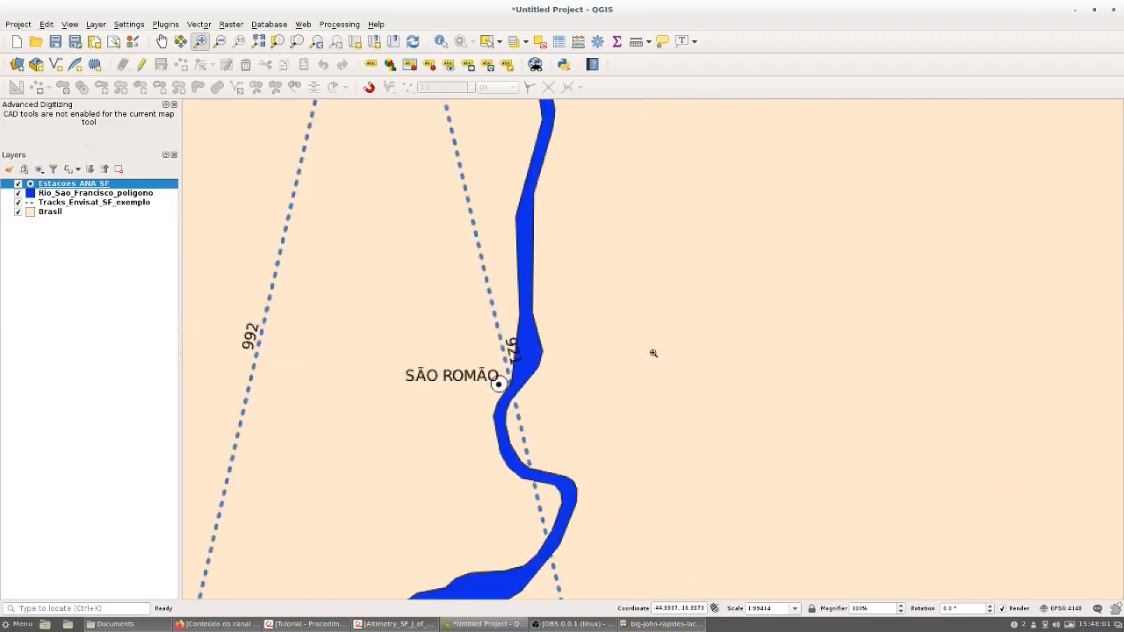
scroll(489, 391, up, 1)
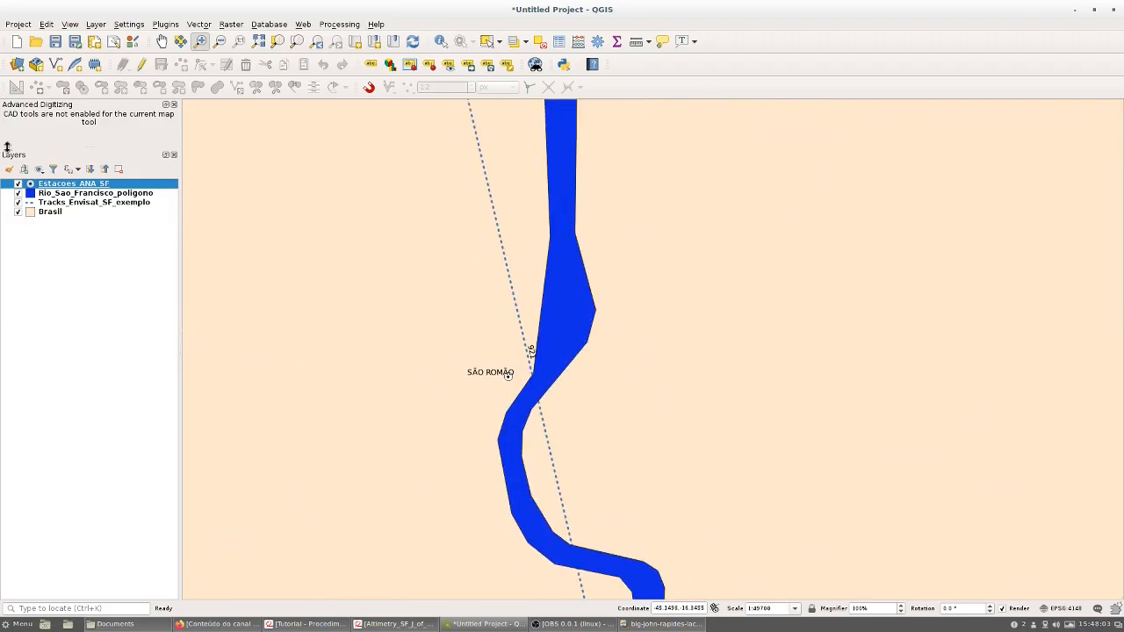
click(75, 194)
drag(75, 199, 89, 207)
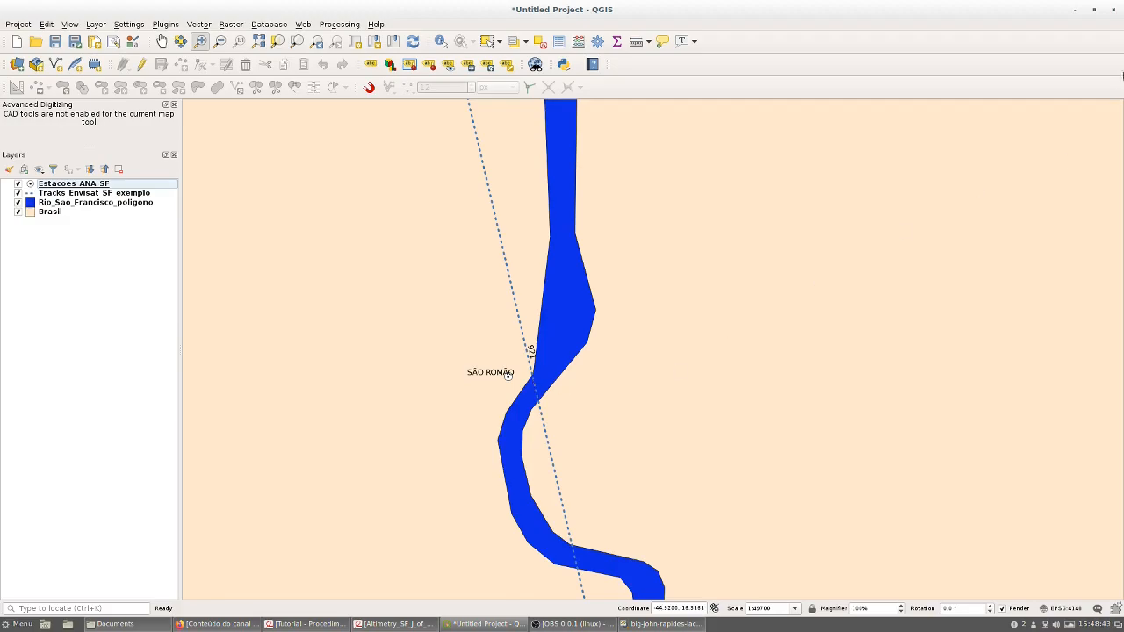
Open a terminal and change the working directory to the SWG project folder inside Documents/Pprograms3
key(alt+Tab)
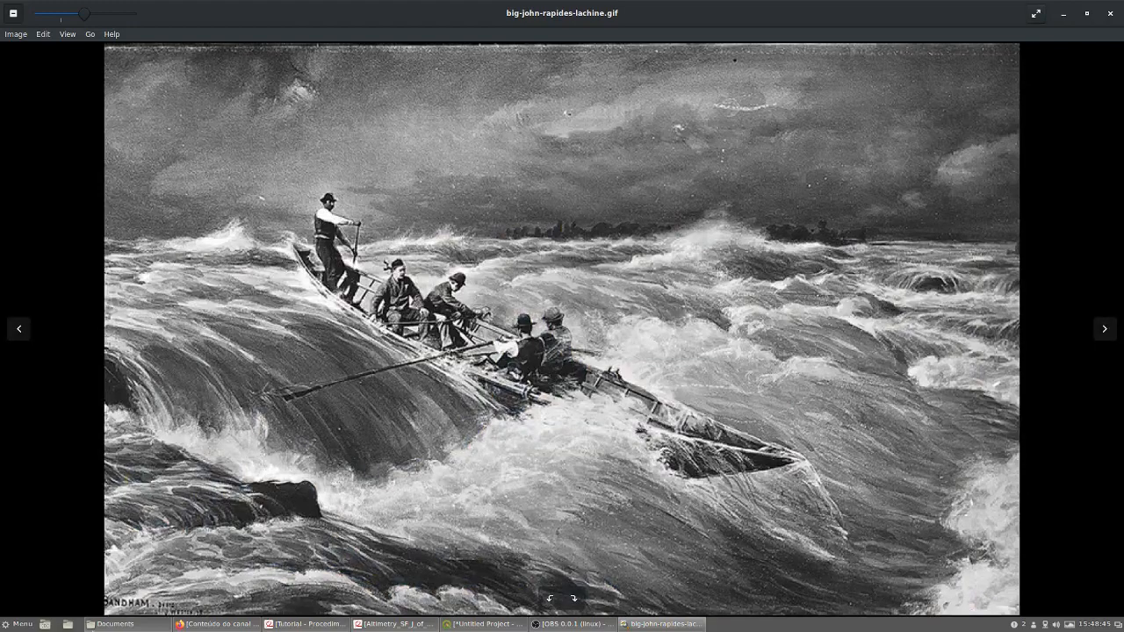
click(18, 624)
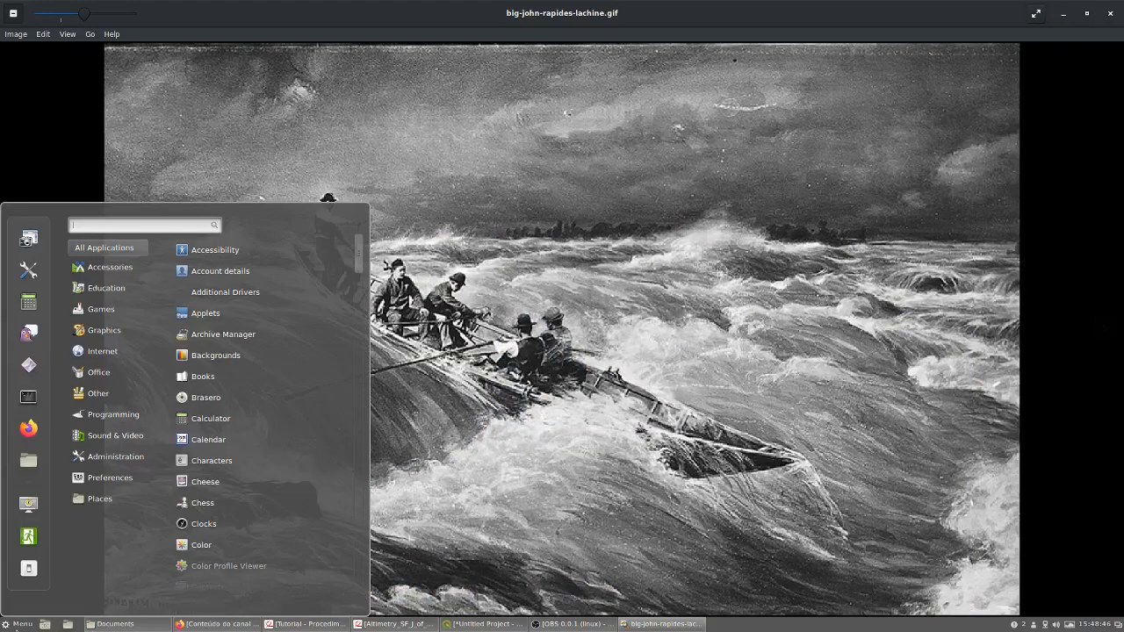
click(34, 399)
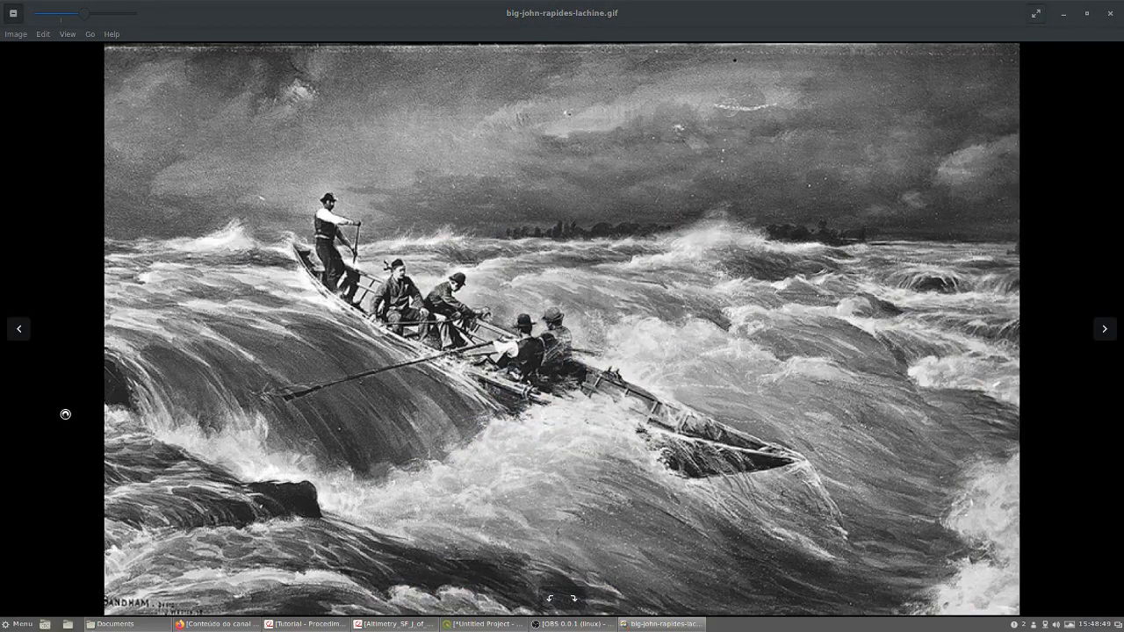
drag(476, 179, 825, 340)
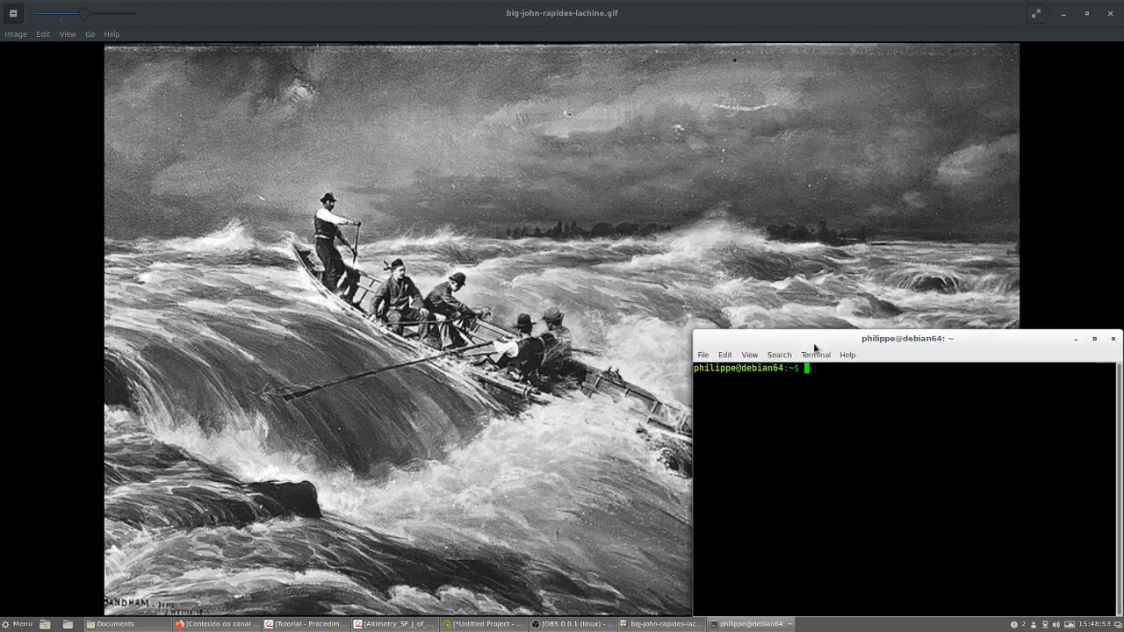
text(cd /home/philippe/Documents/Pprograms3)
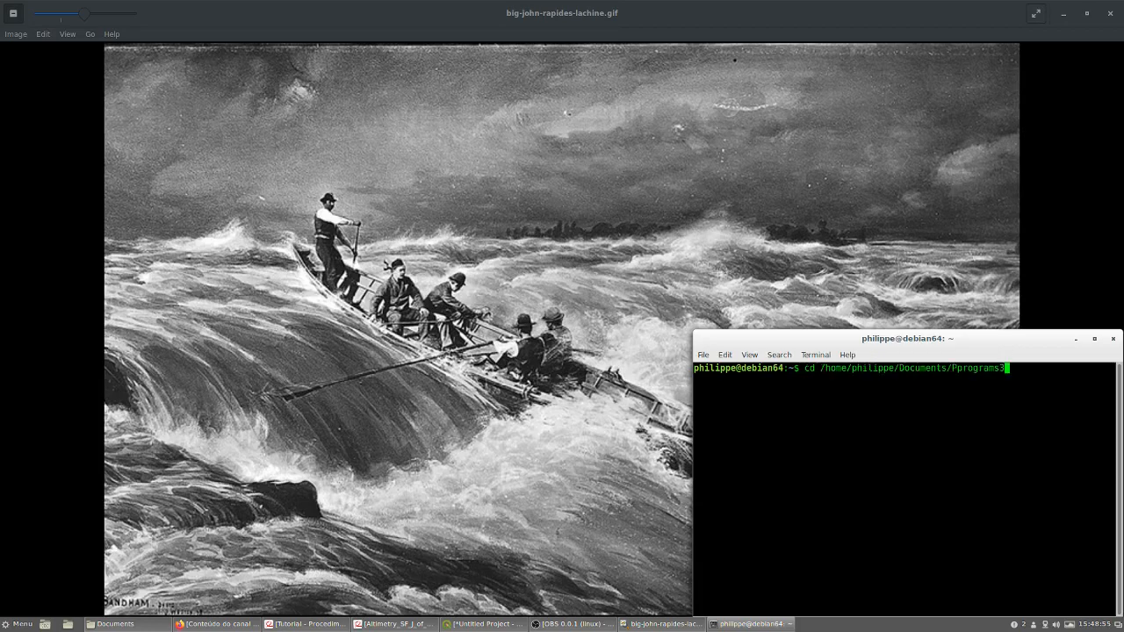
key(Return)
text(cd SWG_Luana/)
key(Return)
Launch Python IDLE 3 as a background process from the project folder and move its shell window aside
text(idle3&)
key(Return)
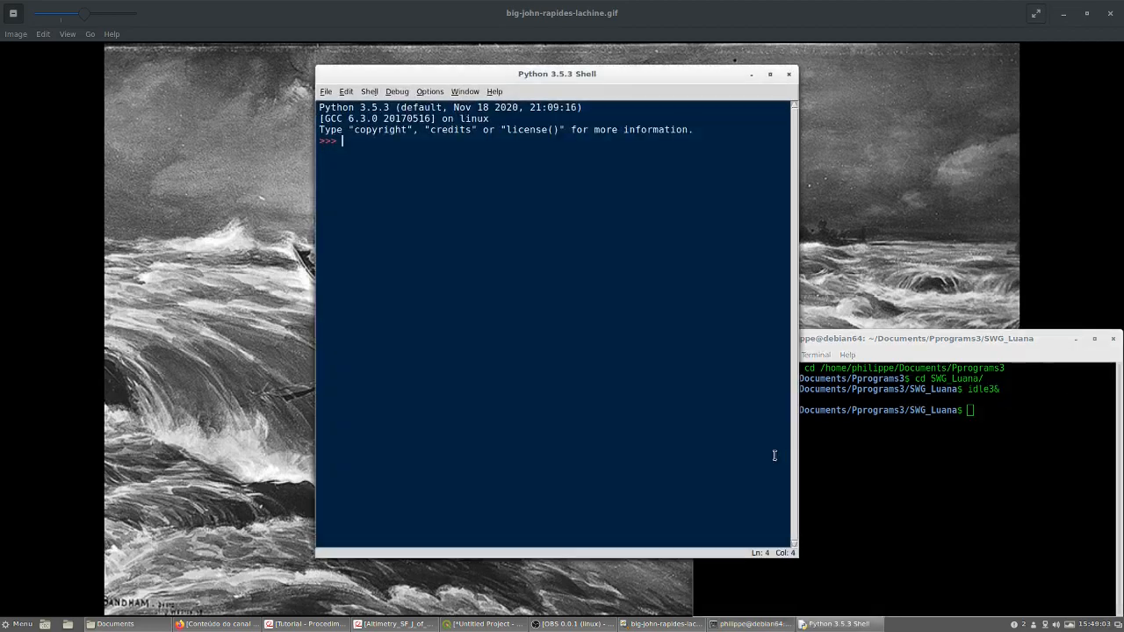
mouse_move(574, 77)
mouse_down()
mouse_move(830, 56)
mouse_move(911, 11)
mouse_up()
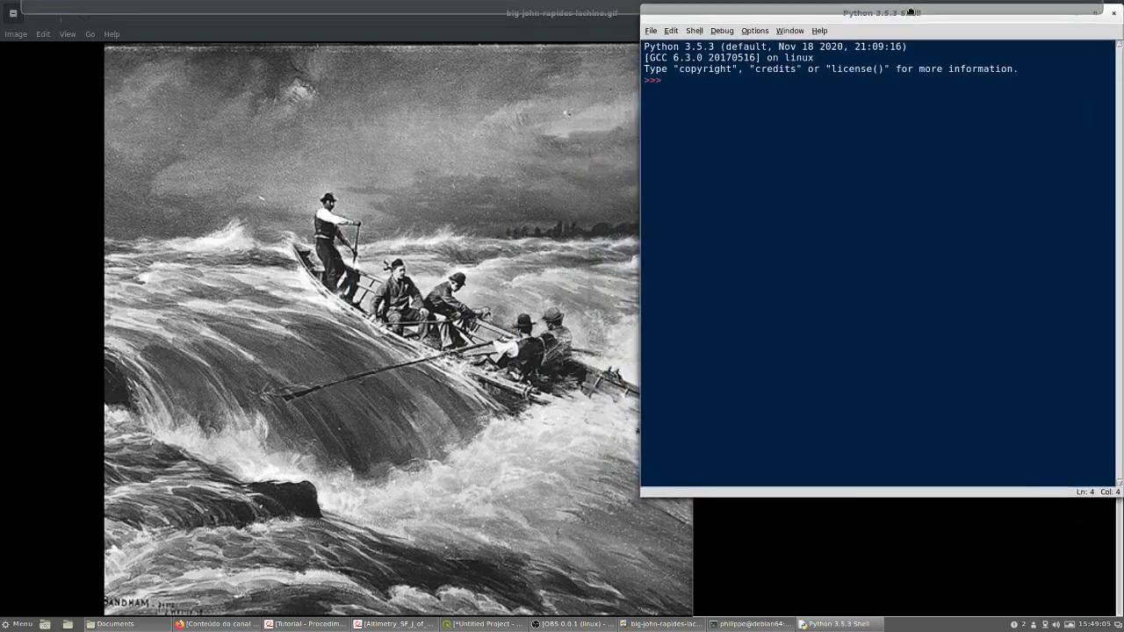
Open the SWG_v2.py script from the SWG project folder in IDLE
click(650, 28)
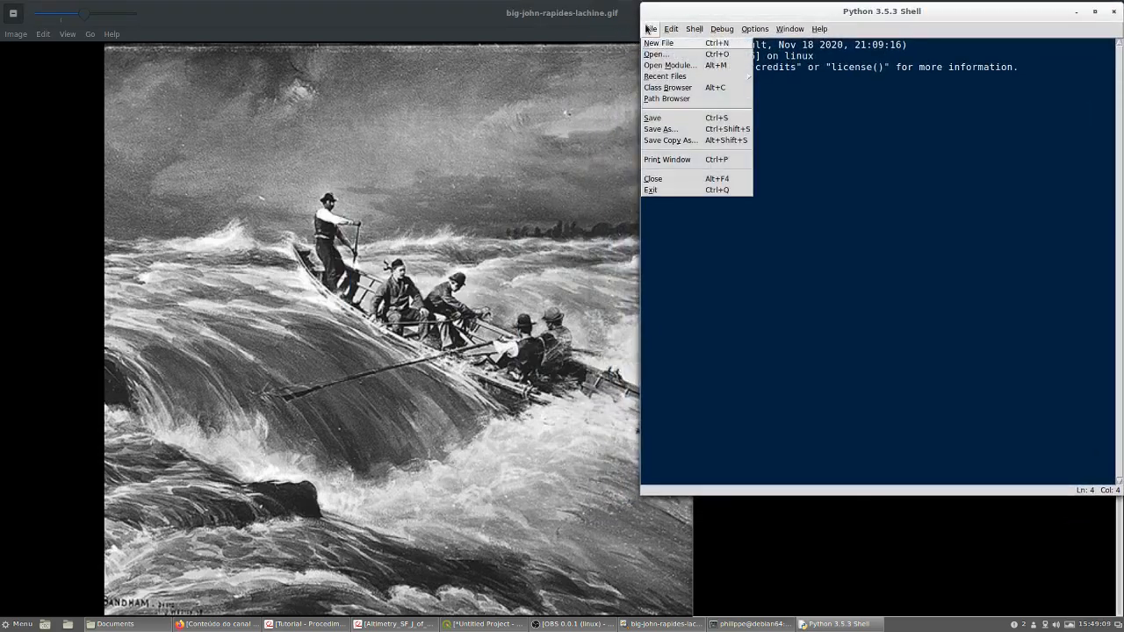
click(656, 55)
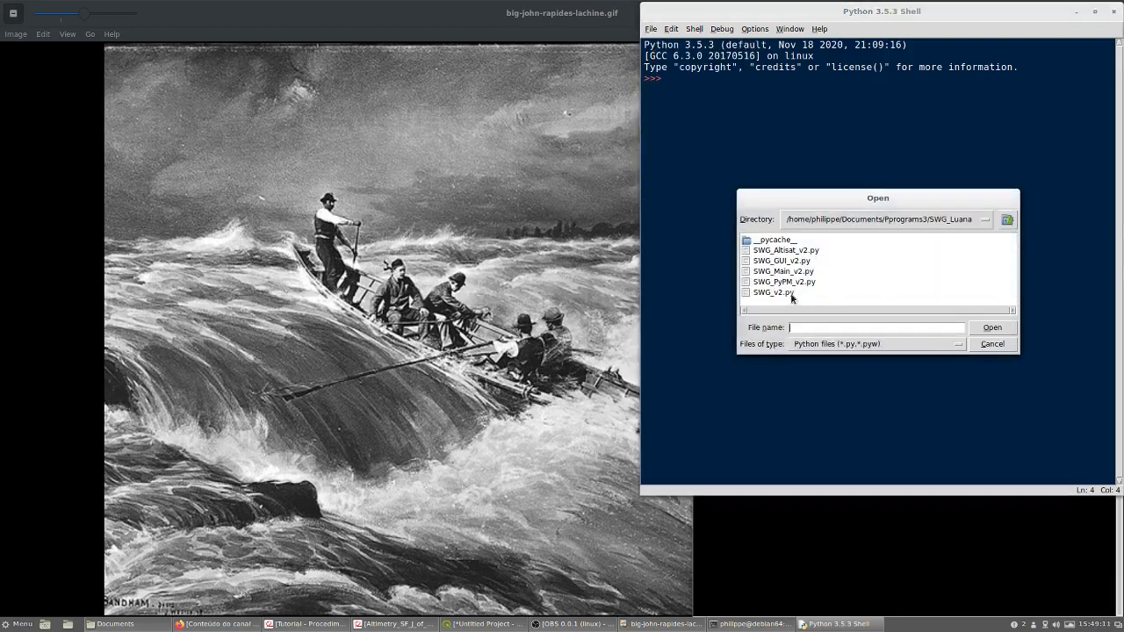
click(761, 295)
click(992, 328)
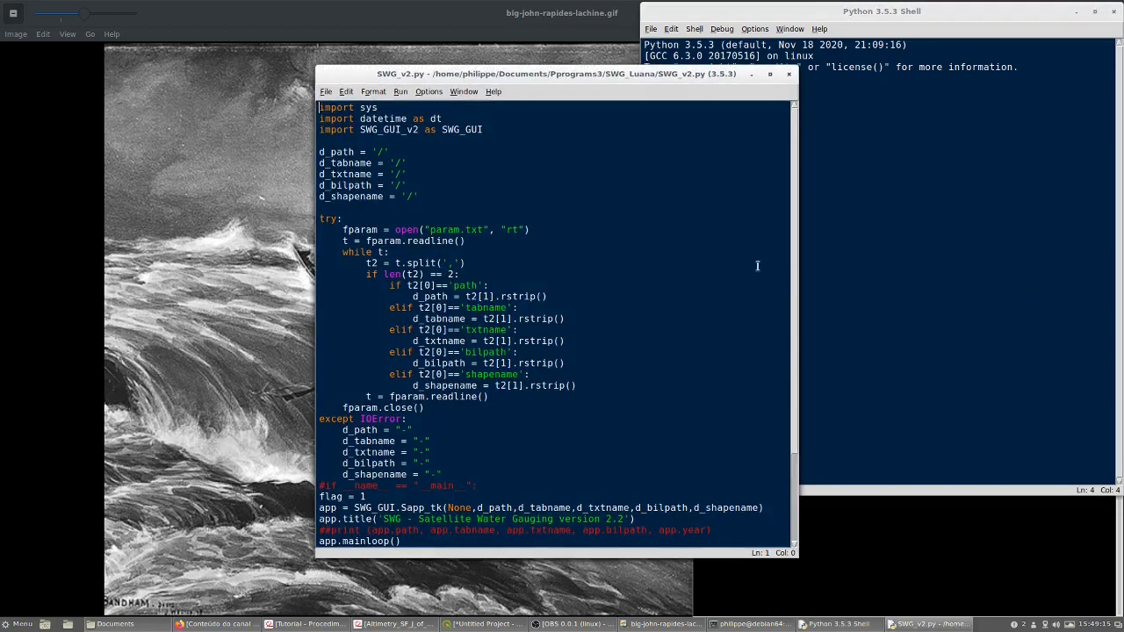
Shrink the SWG_v2.py editor window out of the way and run the script, keeping its program window clear of the Python shell
drag(316, 68, 568, 456)
drag(674, 471, 990, 513)
click(961, 547)
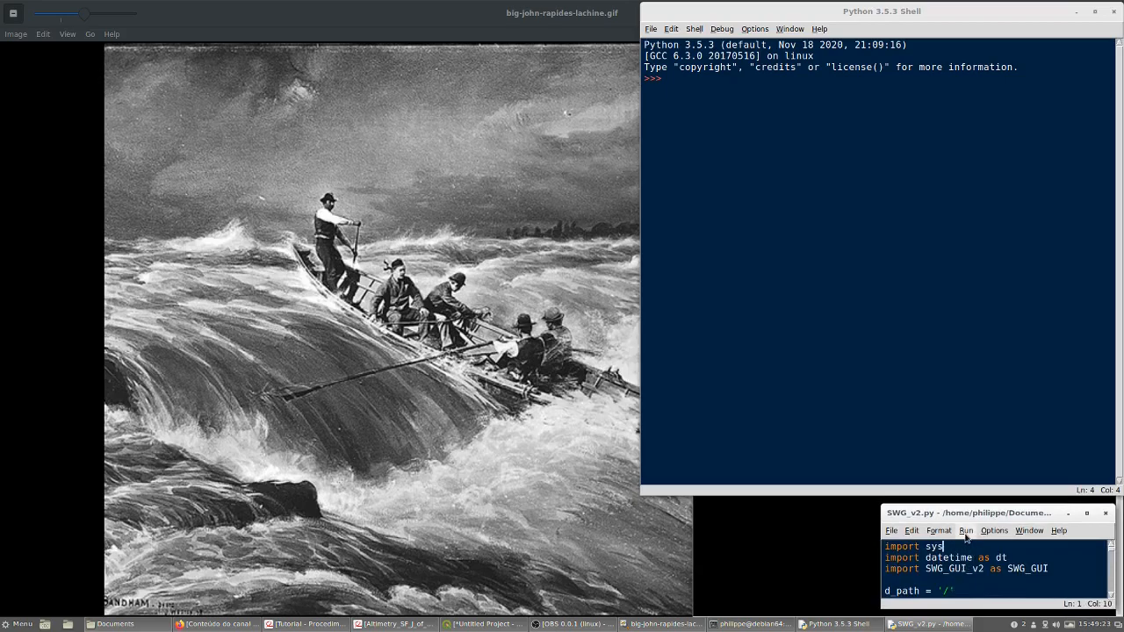
key(F5)
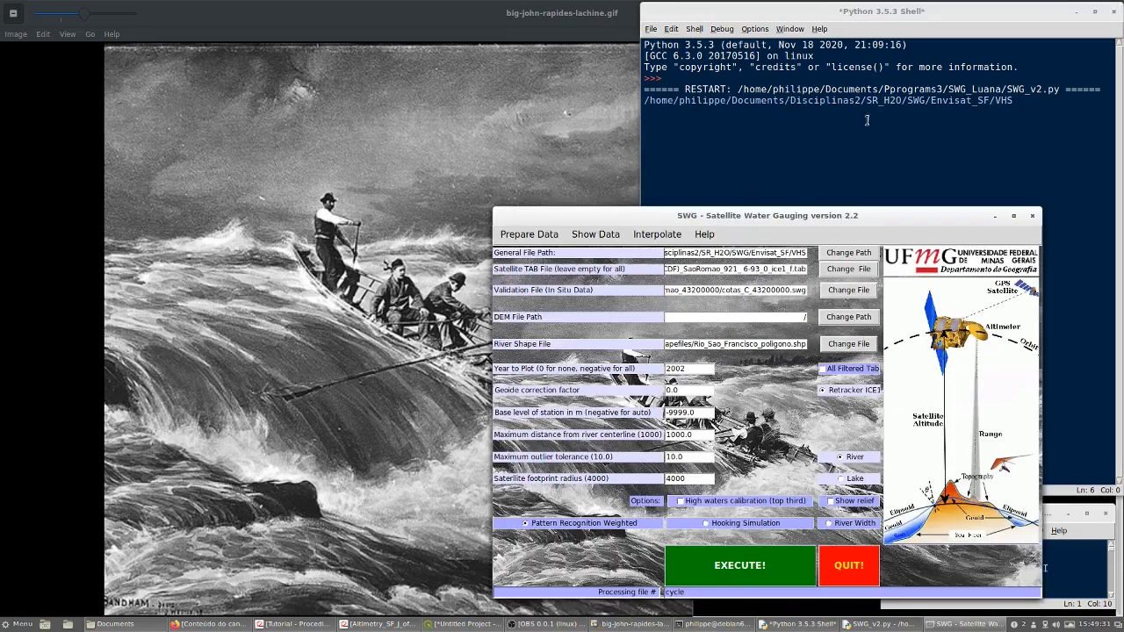
drag(788, 215, 345, 67)
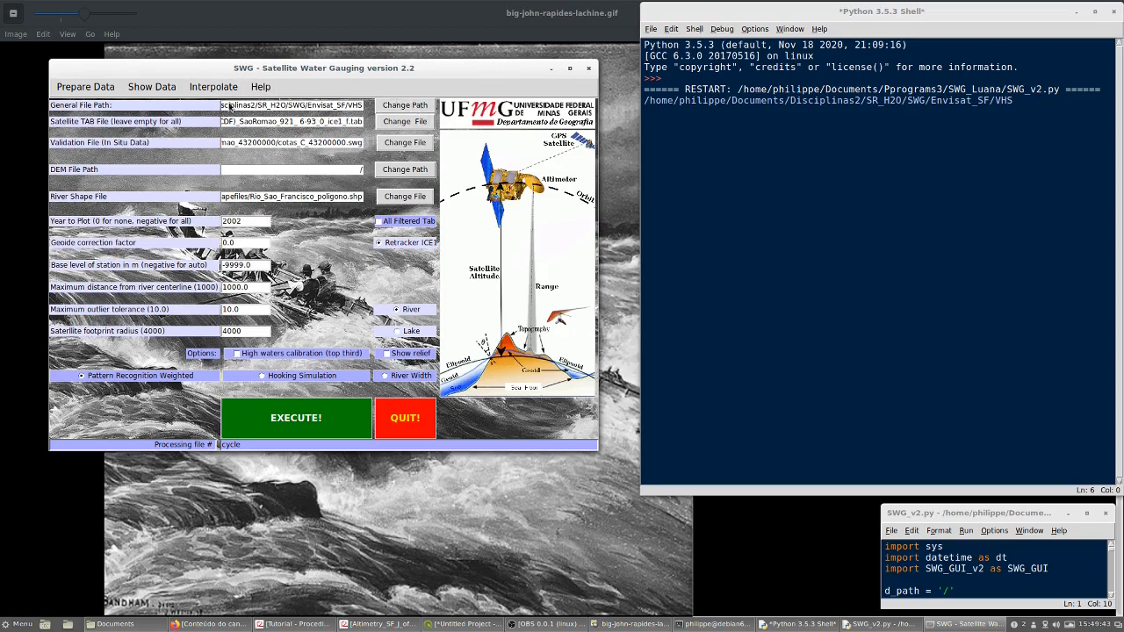
Set the General File Path to the SWG/Envisat_SF directory that holds the cycle folders
click(416, 108)
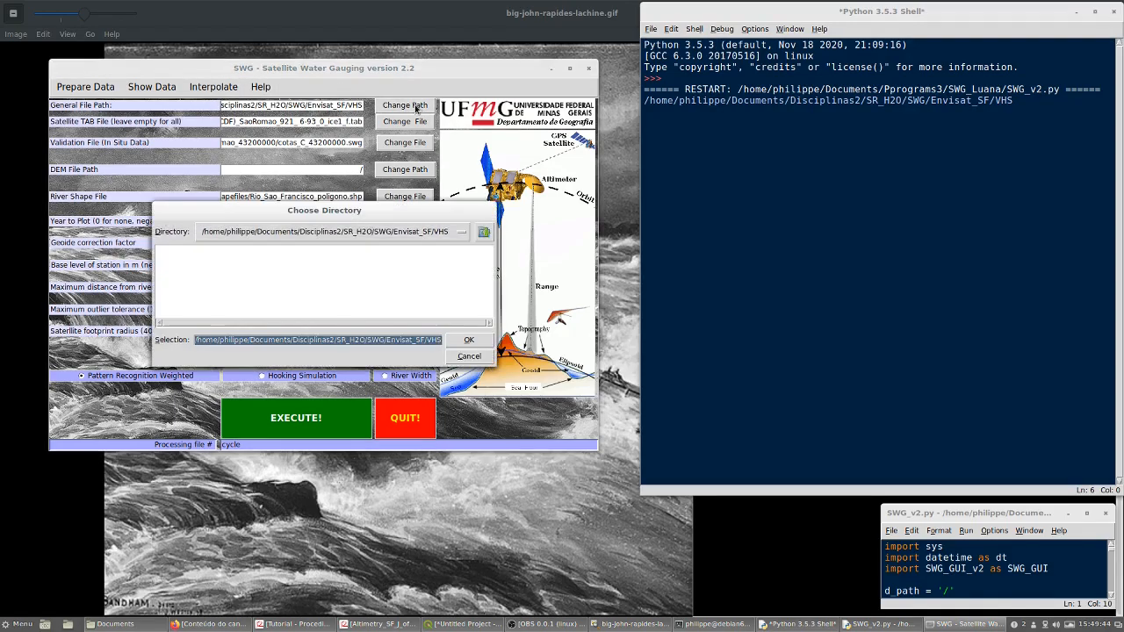
click(409, 233)
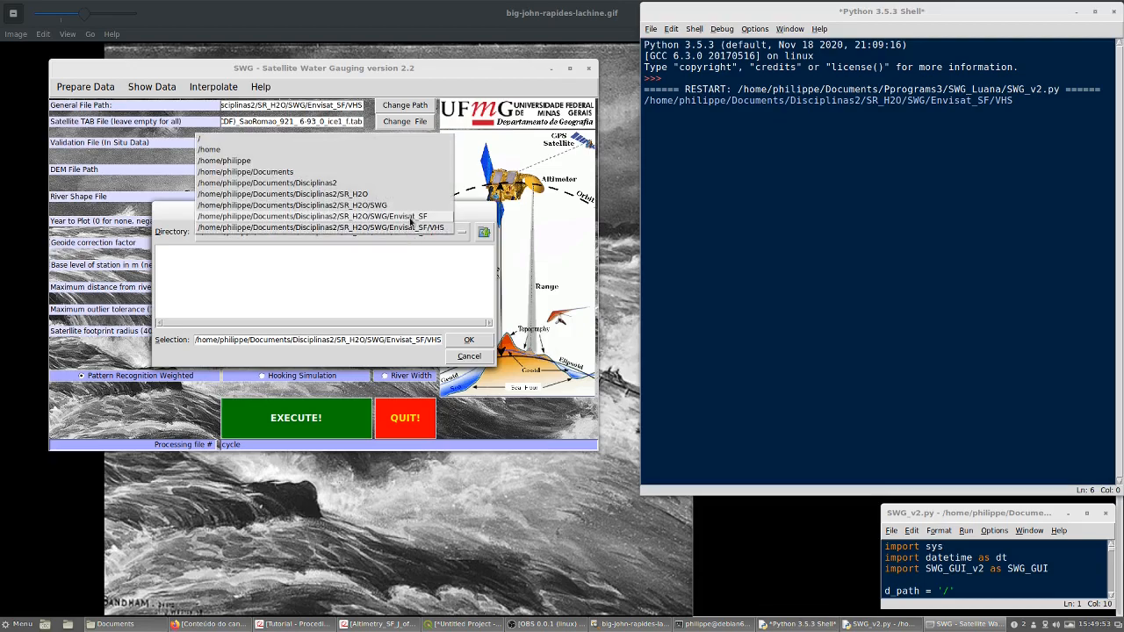
click(409, 219)
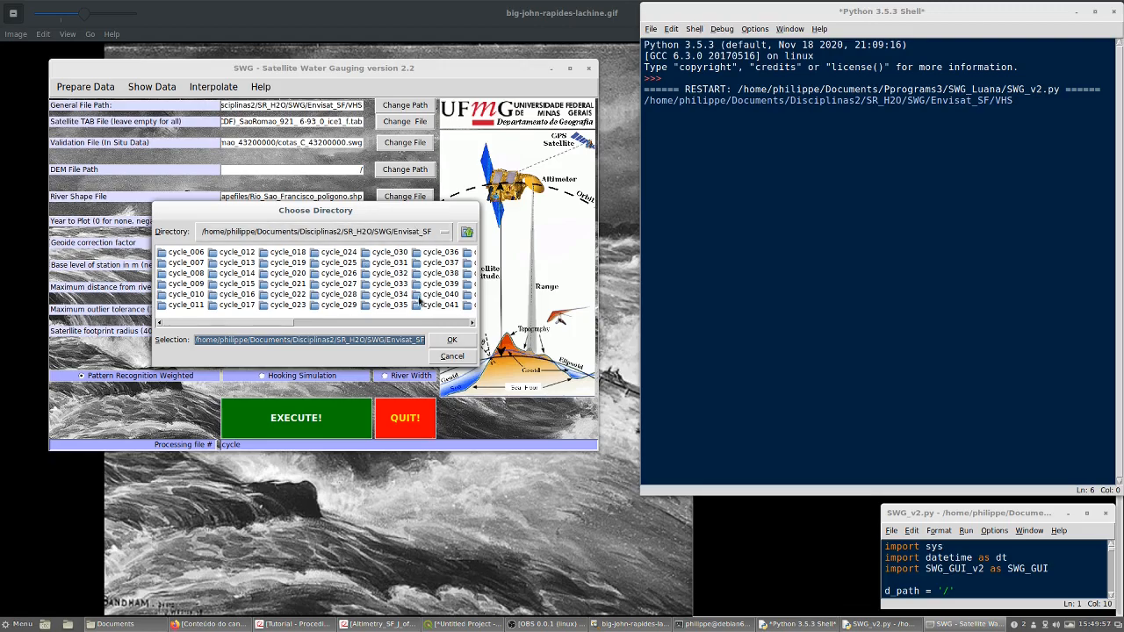
click(453, 341)
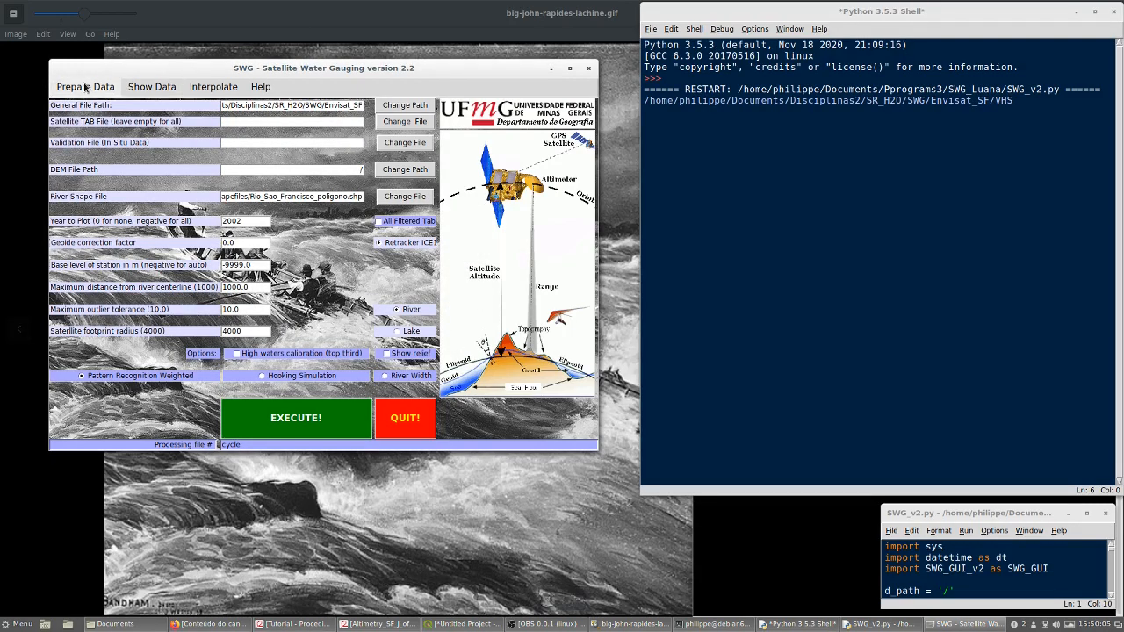
Start creating a single virtual hydrological station and set its satellite input path to the Envisat_SF directory
click(85, 87)
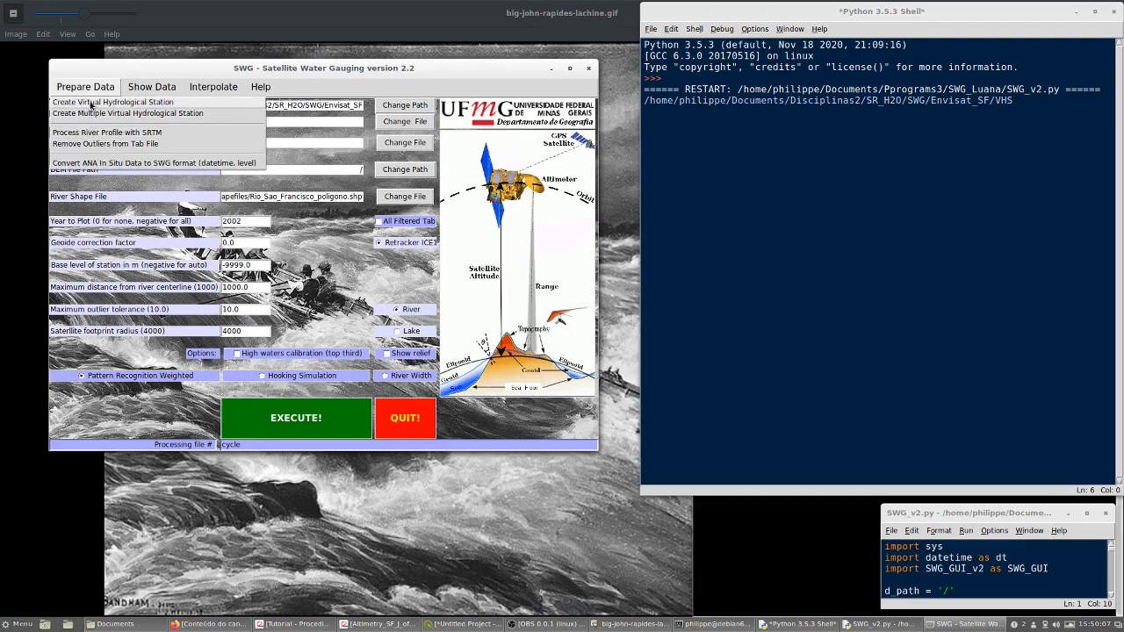
click(90, 102)
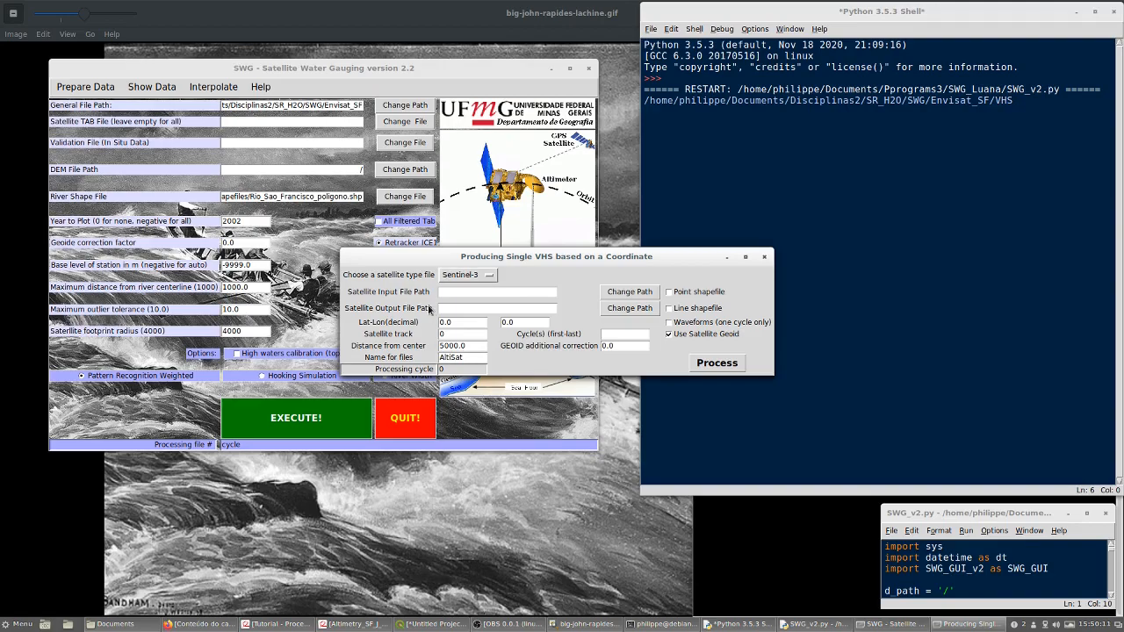
click(643, 293)
drag(395, 219, 365, 116)
click(439, 240)
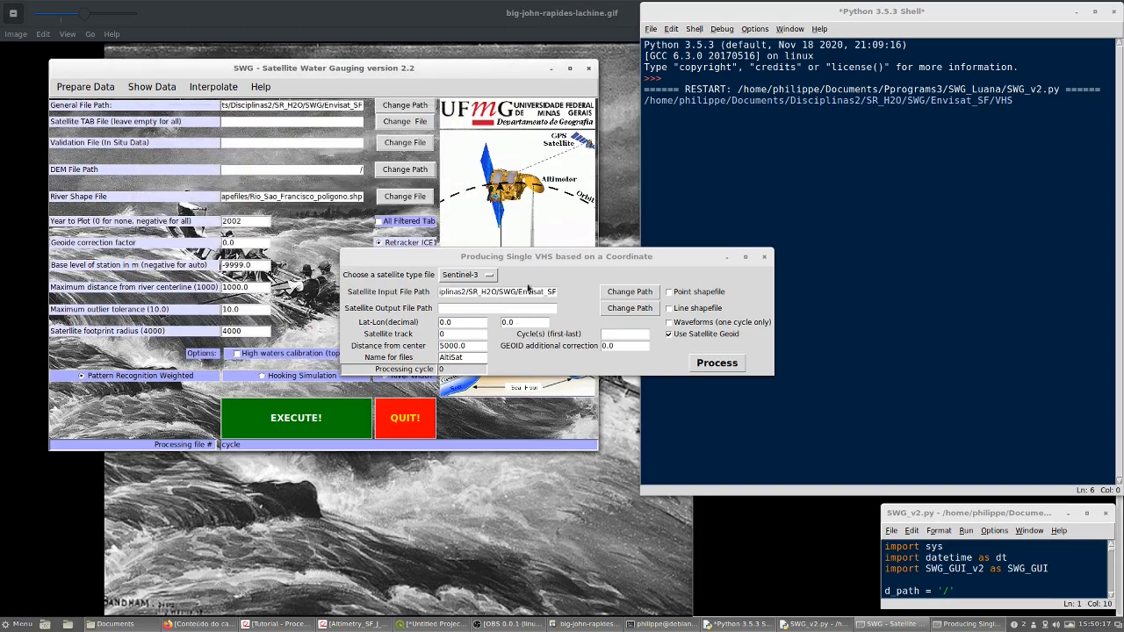
Set the satellite file type to Envisat (NetCDF) and the satellite output path to the Envisat_SF directory
click(463, 279)
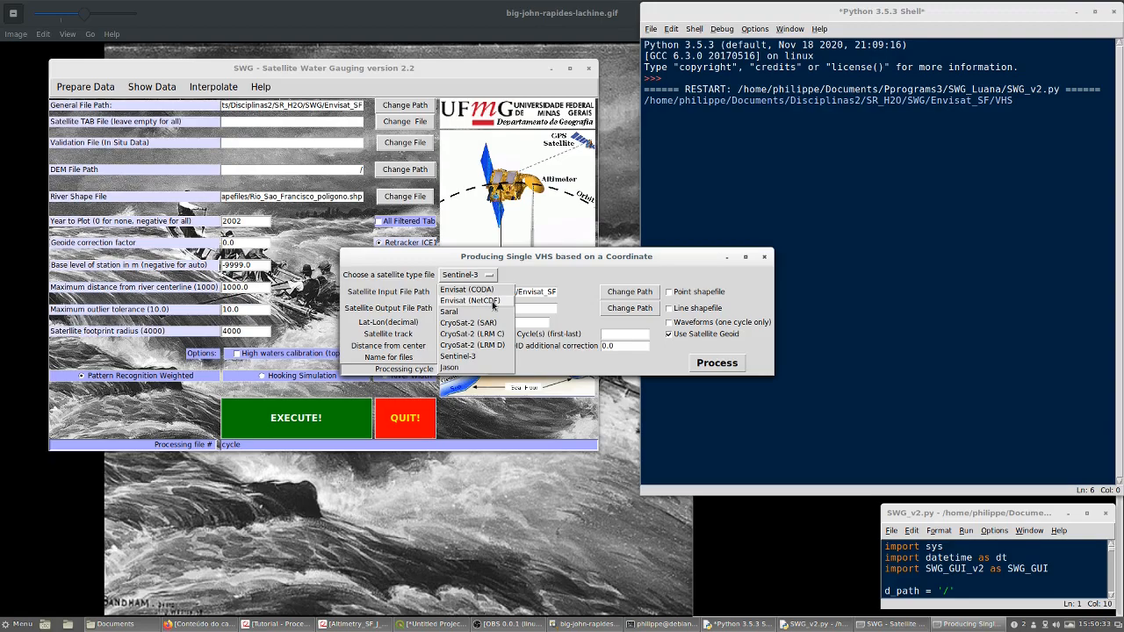
click(493, 302)
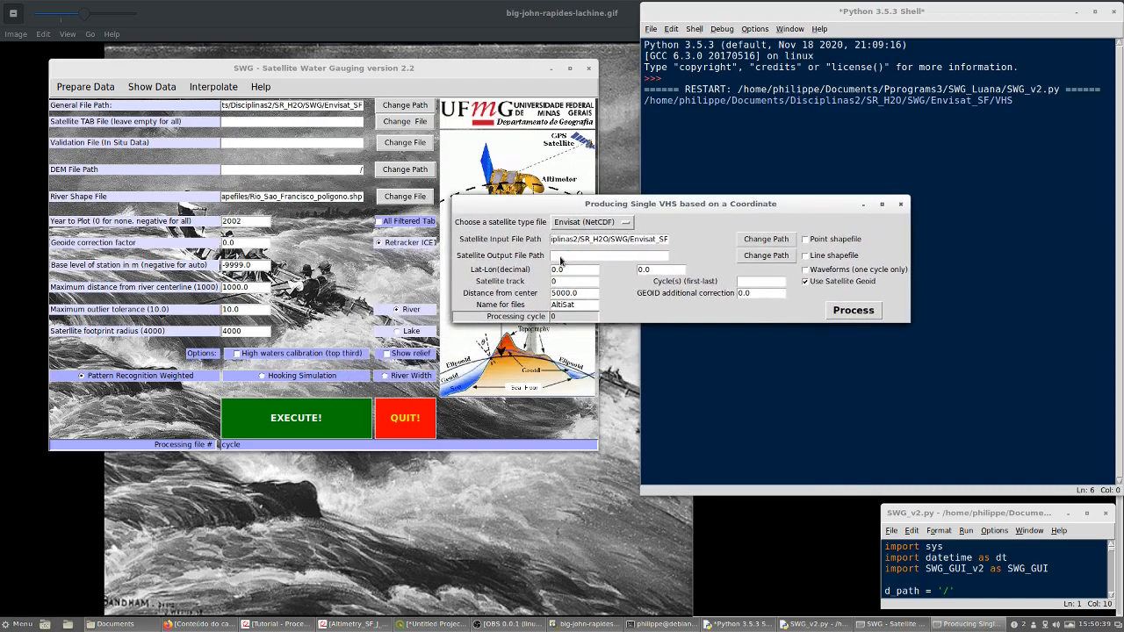
click(762, 256)
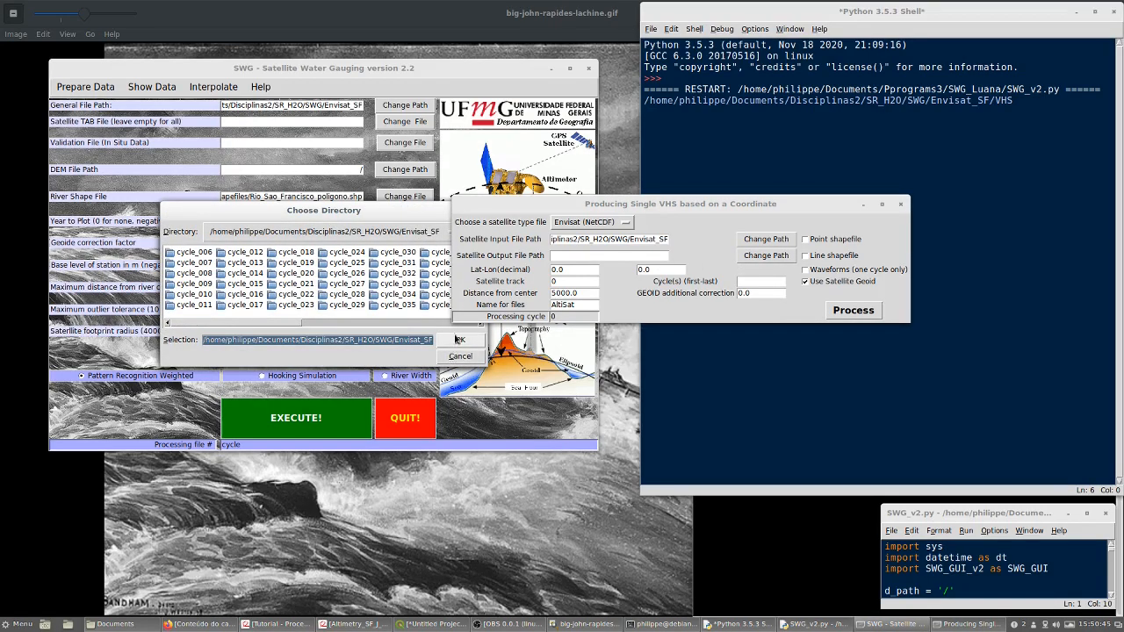
click(457, 341)
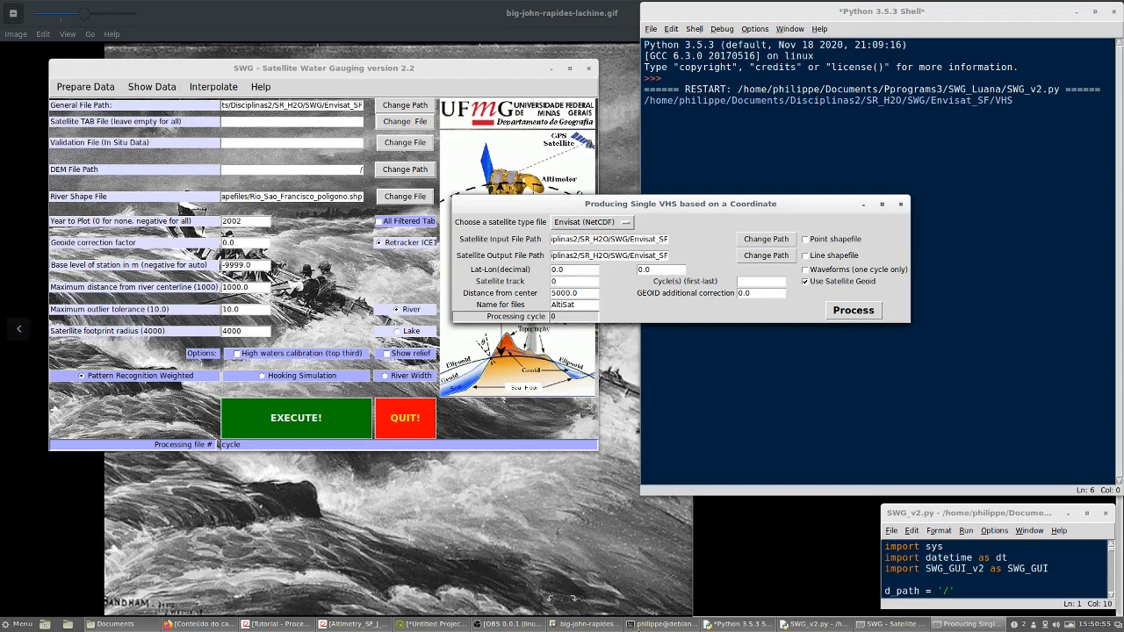
Arrange the QGIS map beside the station dialog and show the river crossing of track 921 near São Romão up close
drag(651, 208, 864, 44)
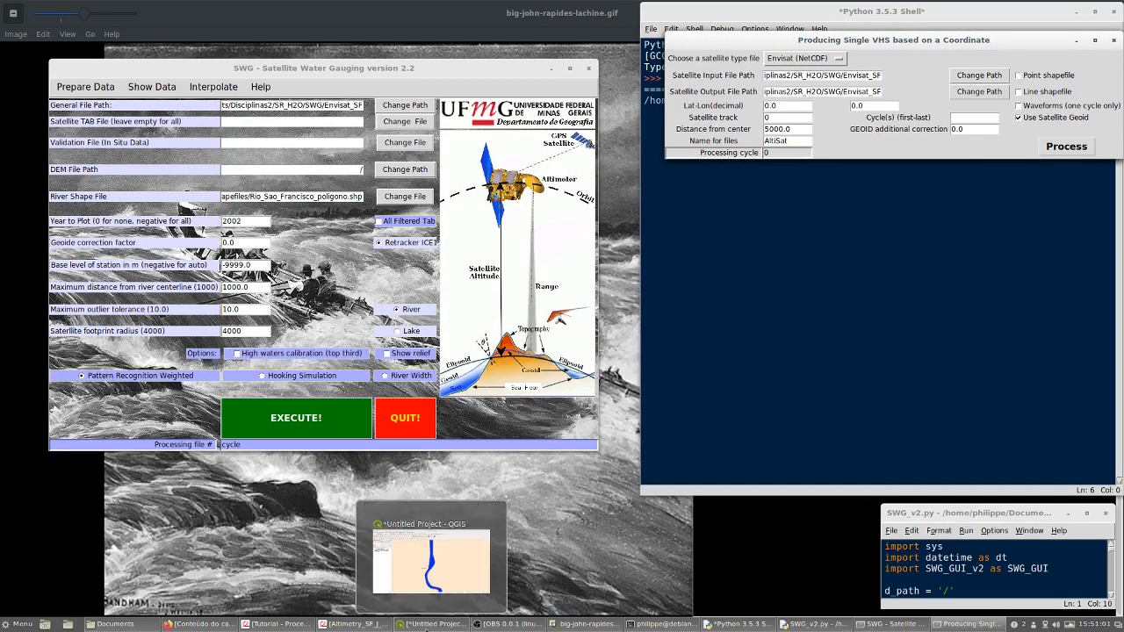
click(427, 623)
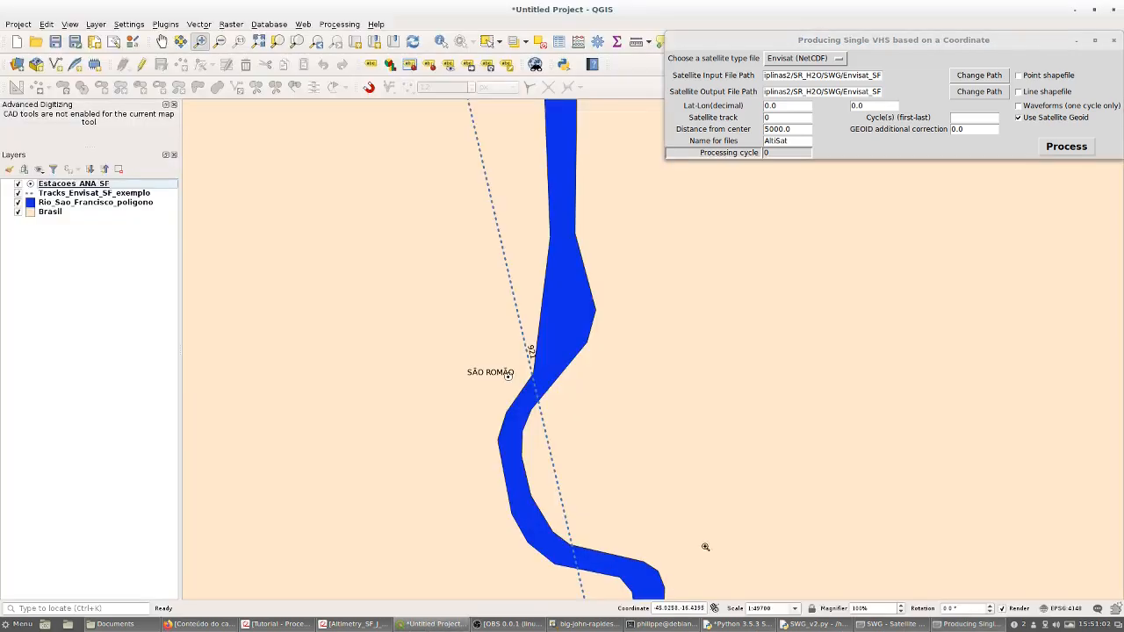
click(1095, 10)
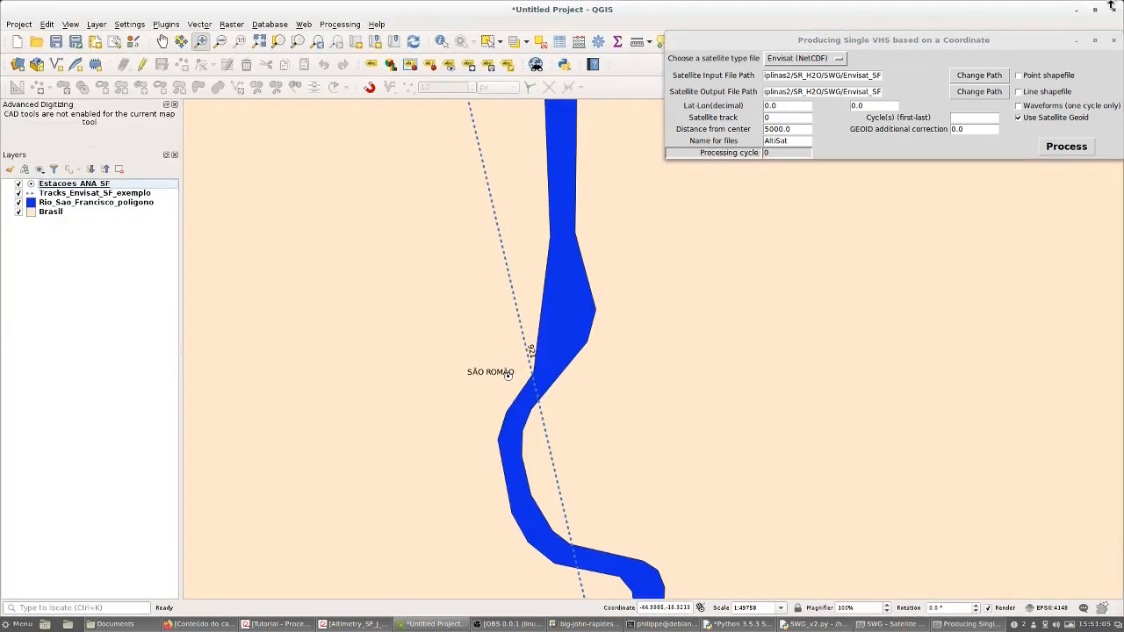
drag(1119, 3, 633, 4)
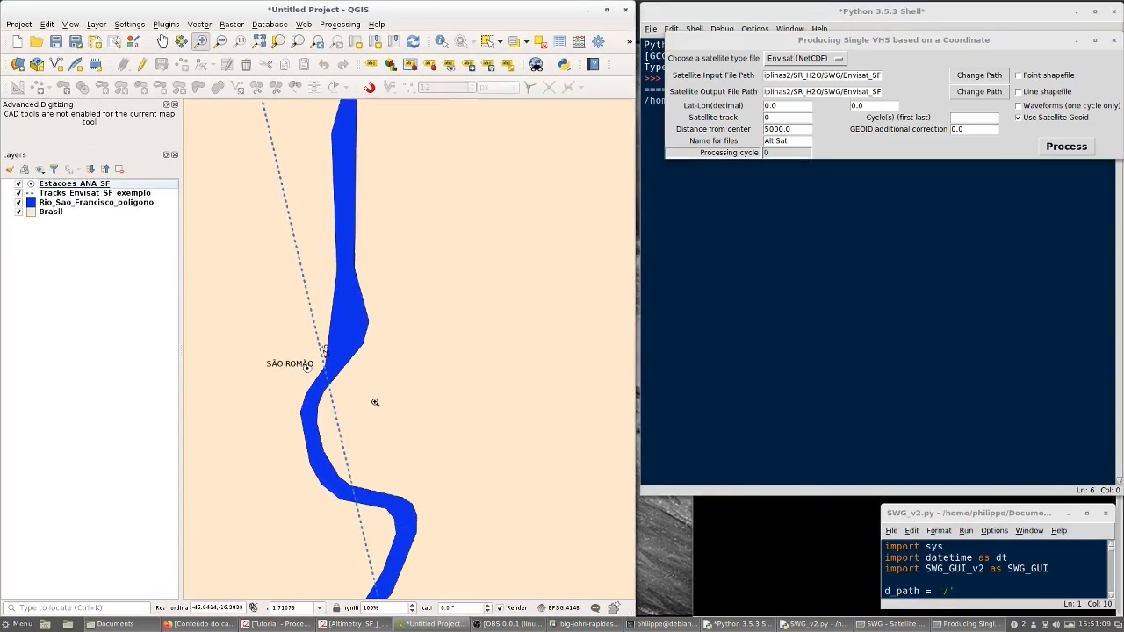
scroll(321, 361, up, 1)
scroll(321, 361, up, 1)
scroll(335, 394, up, 1)
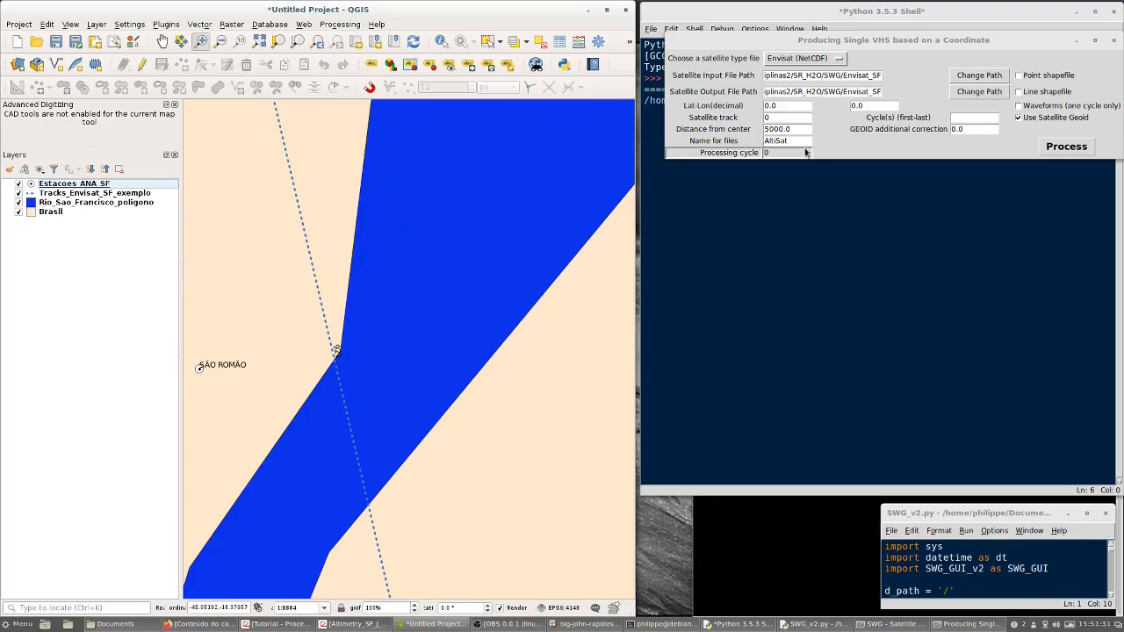
Enter the river crossing's coordinates for the virtual station: latitude -16.37545 and longitude -45.0637
click(800, 109)
triple_click(799, 109)
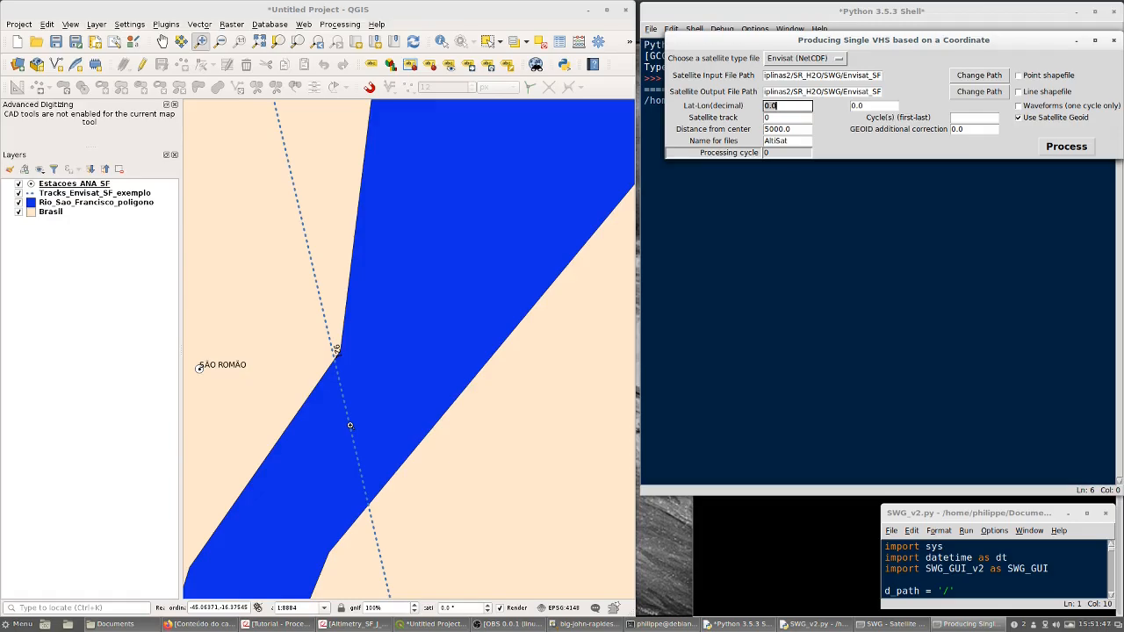
text(-16.)
text(37545)
key(Tab)
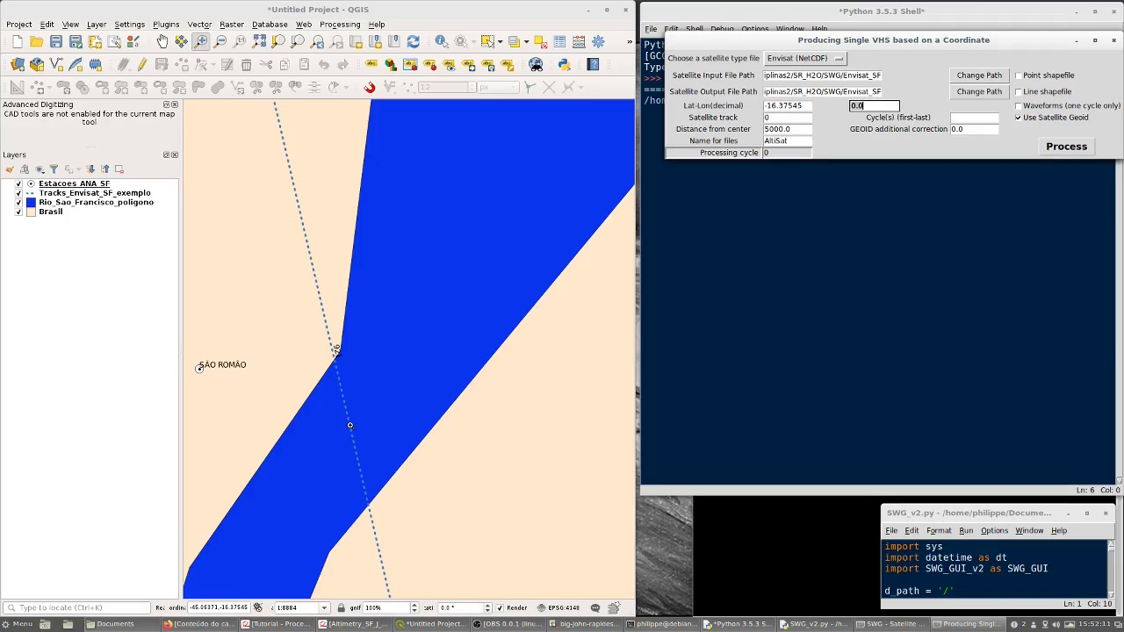
key(BackSpace)
text(-45.0637)
key(Tab)
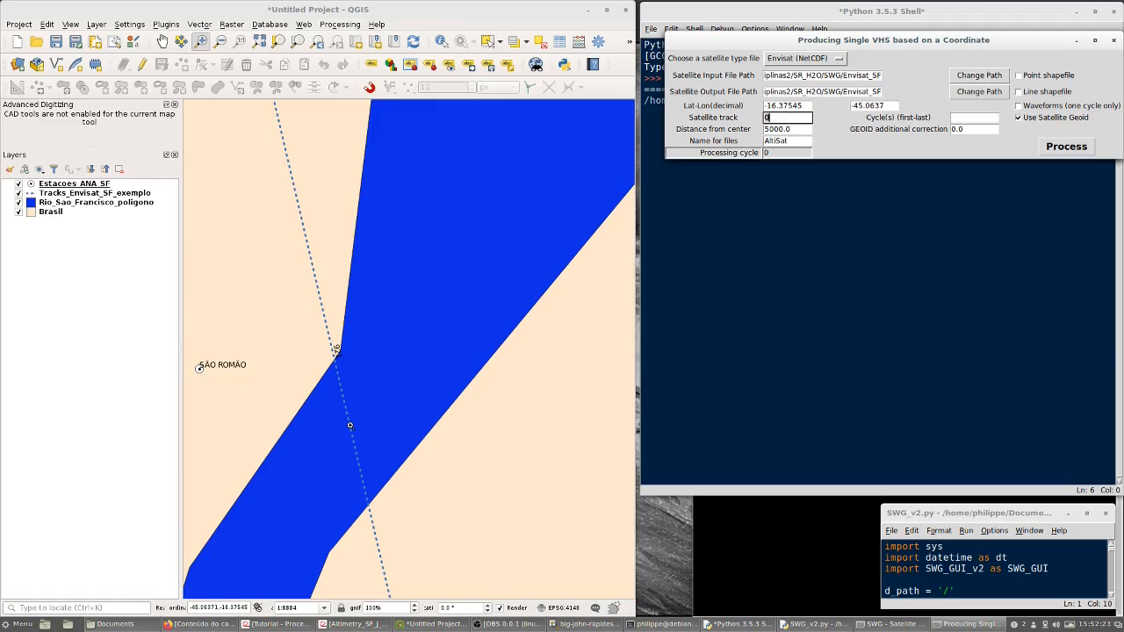
Set the satellite track to 921 and the cycle range to 80-90
text(921)
key(Tab)
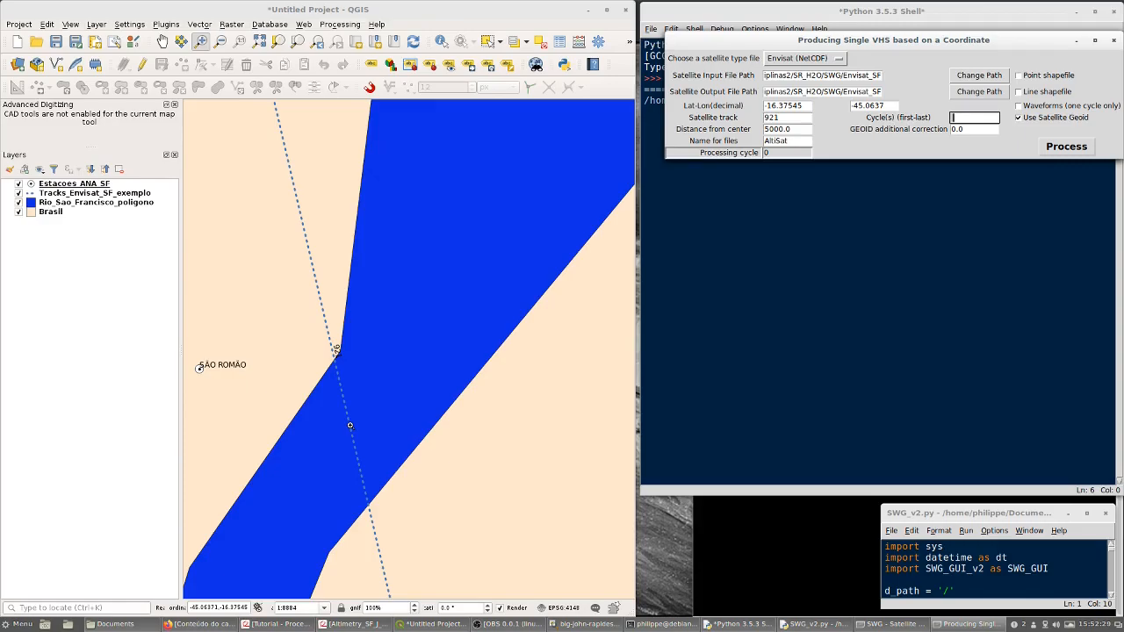
text(8)
text(0-90)
key(Tab)
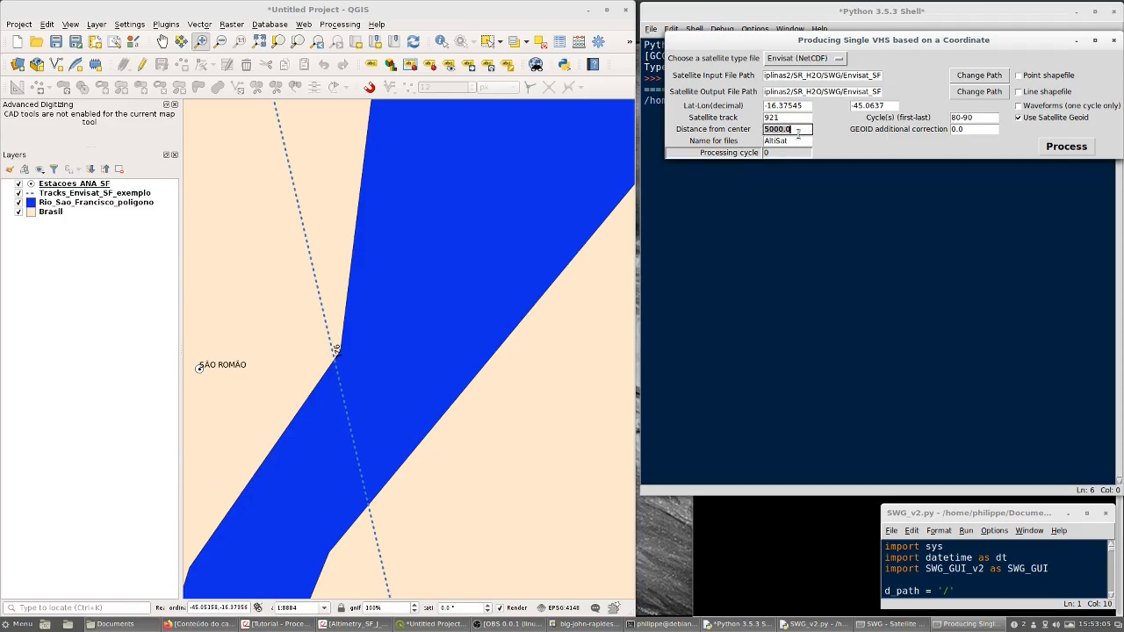
Set the distance from center to 4000 and the name for the output files to Sao_Romao
click(791, 129)
drag(799, 129, 731, 129)
text(4000)
key(Tab)
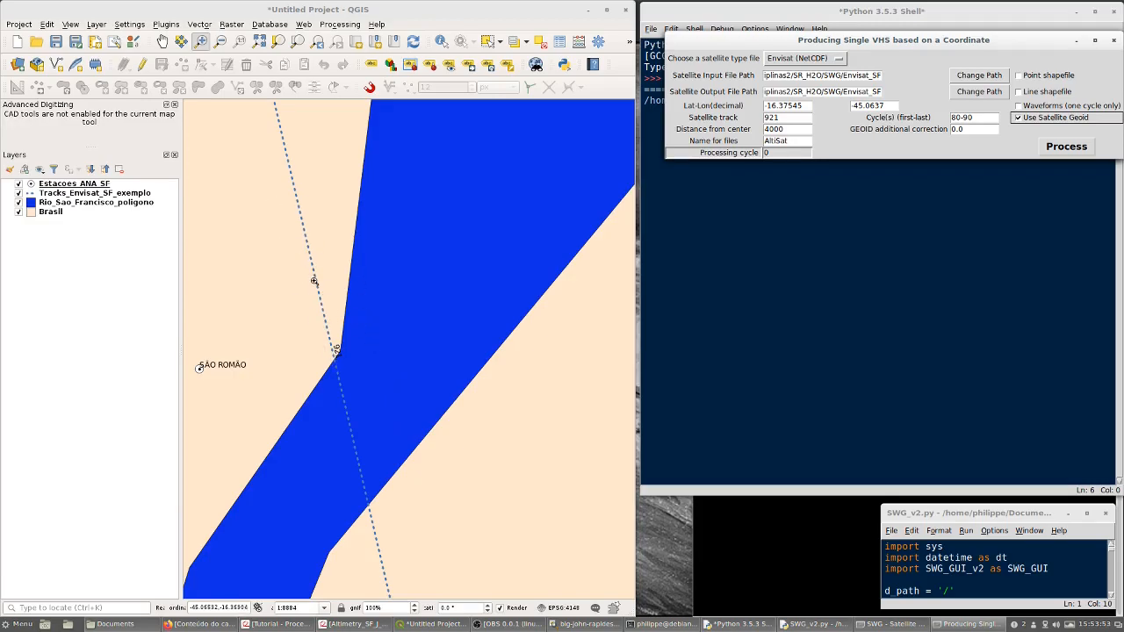
click(799, 140)
drag(799, 140, 755, 143)
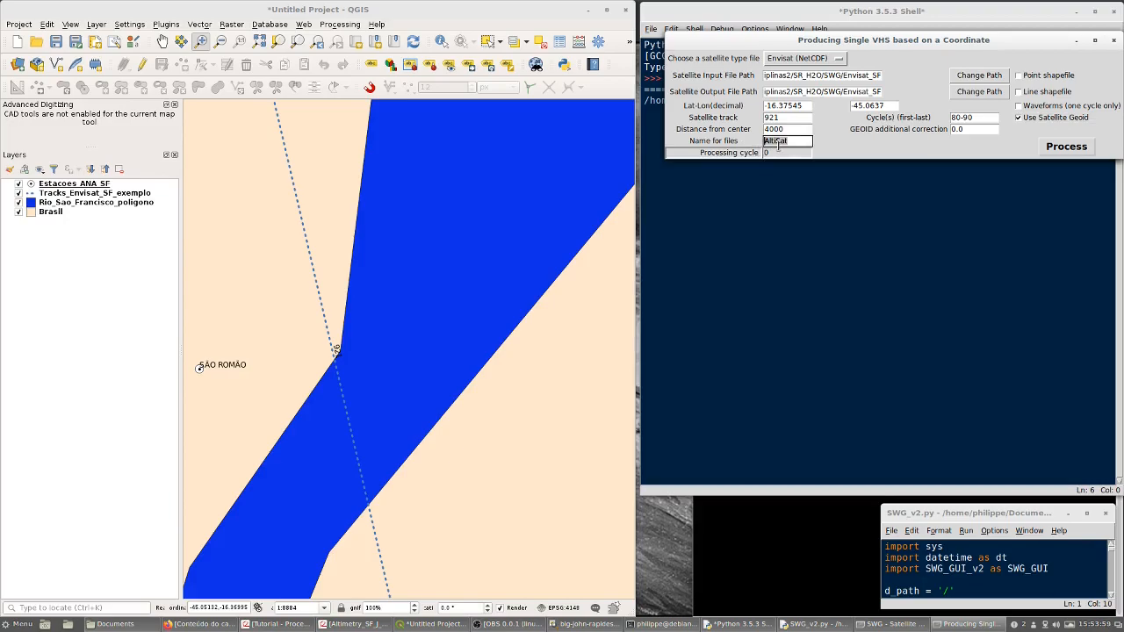
text(Sao_Romao)
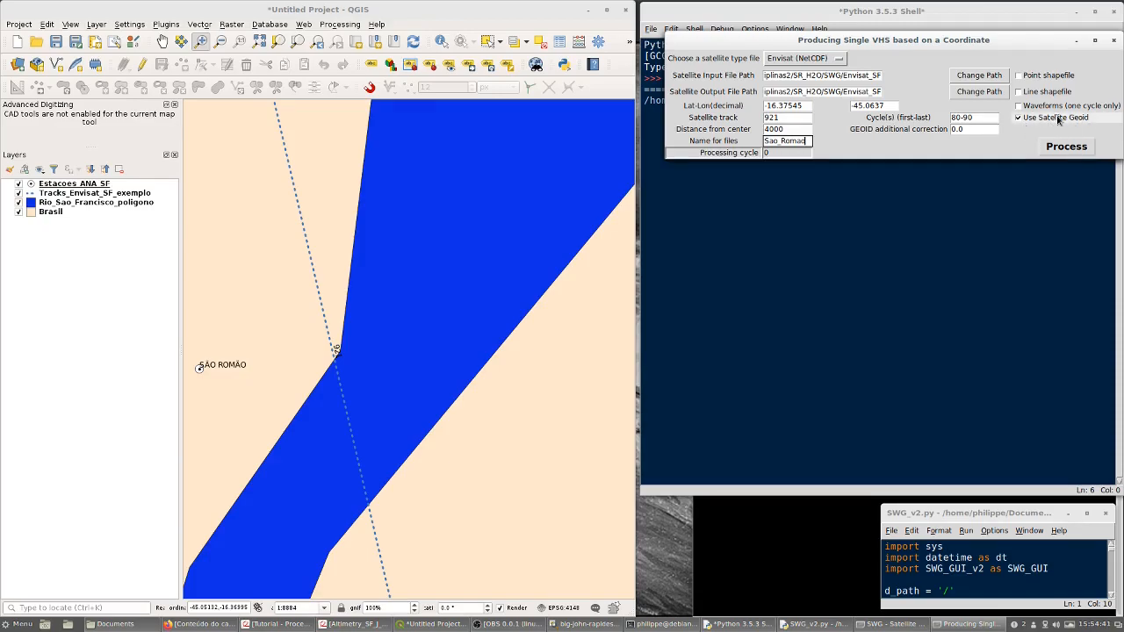
Enable both the point shapefile and line shapefile outputs for the virtual station
click(975, 130)
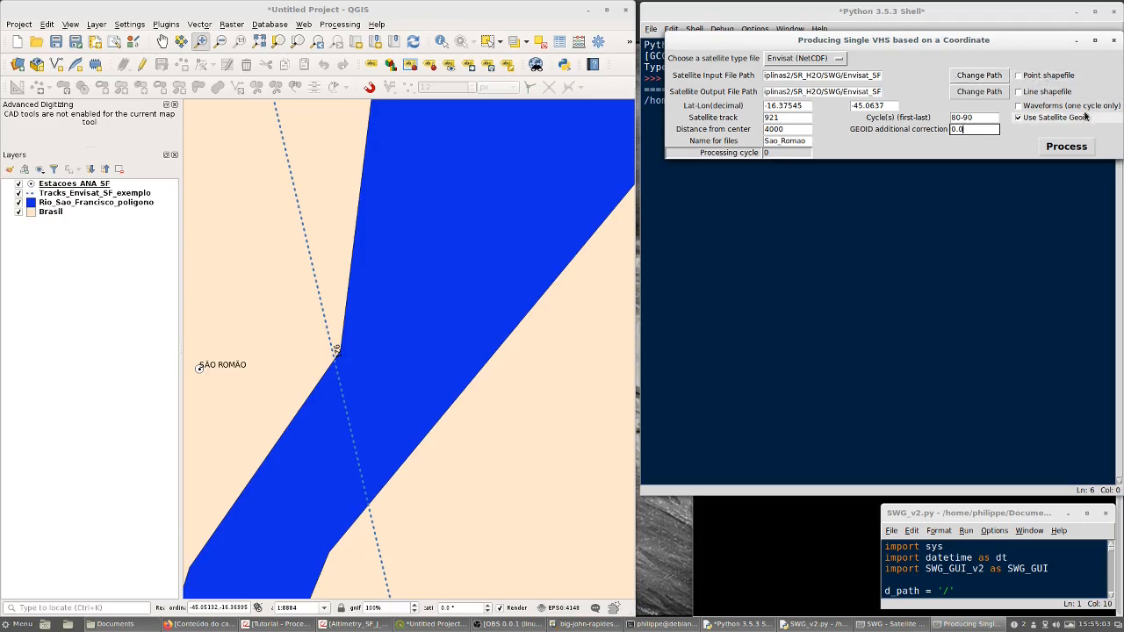
click(1020, 77)
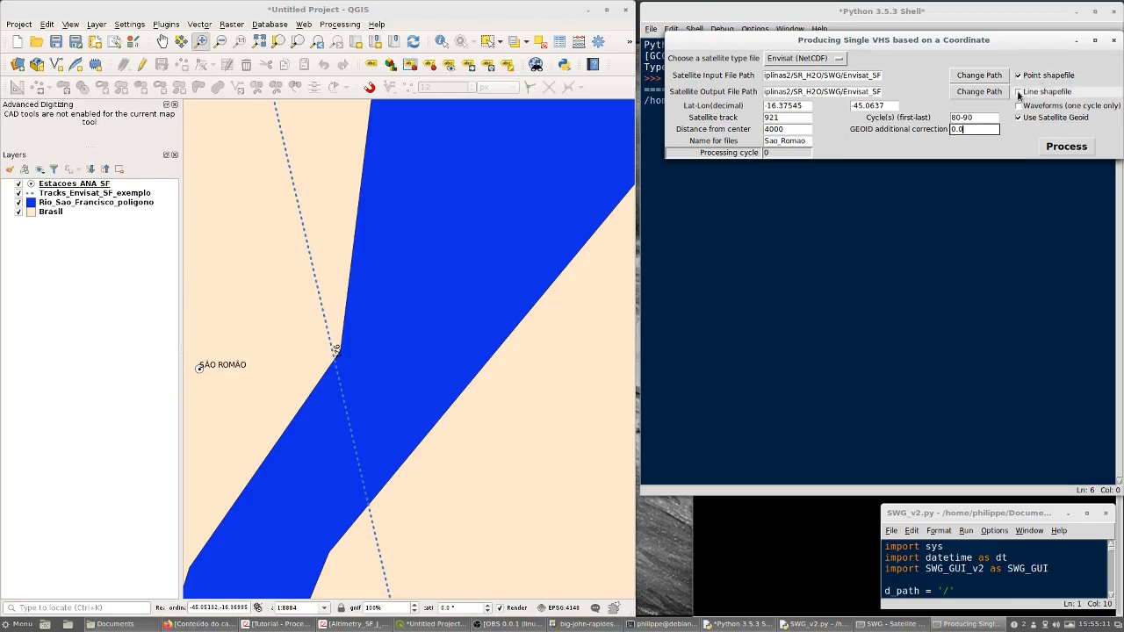
click(1018, 93)
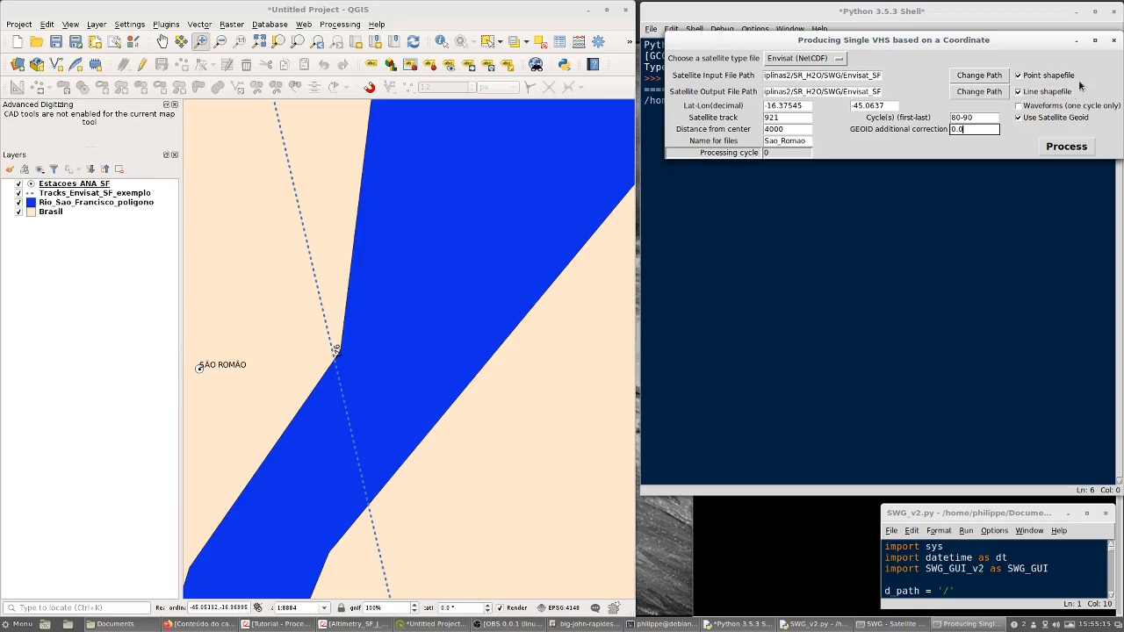
Clear the view around the virtual station dialog by minimizing QGIS, and process the São Romão station for cycles 80-90
click(1029, 76)
click(978, 117)
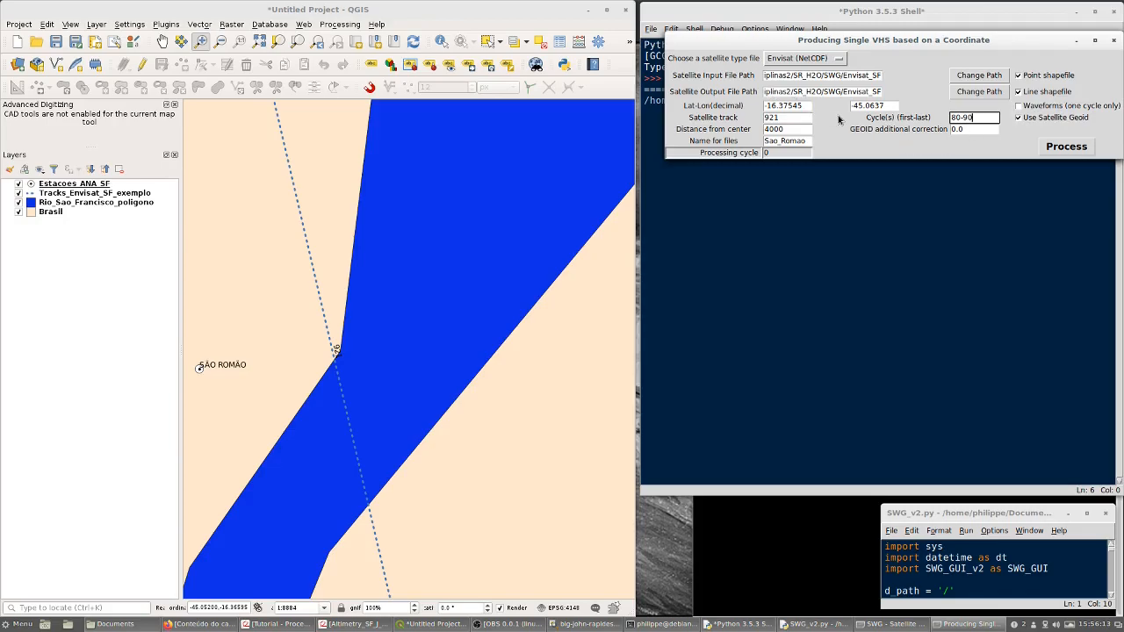
drag(894, 38, 338, 53)
click(590, 11)
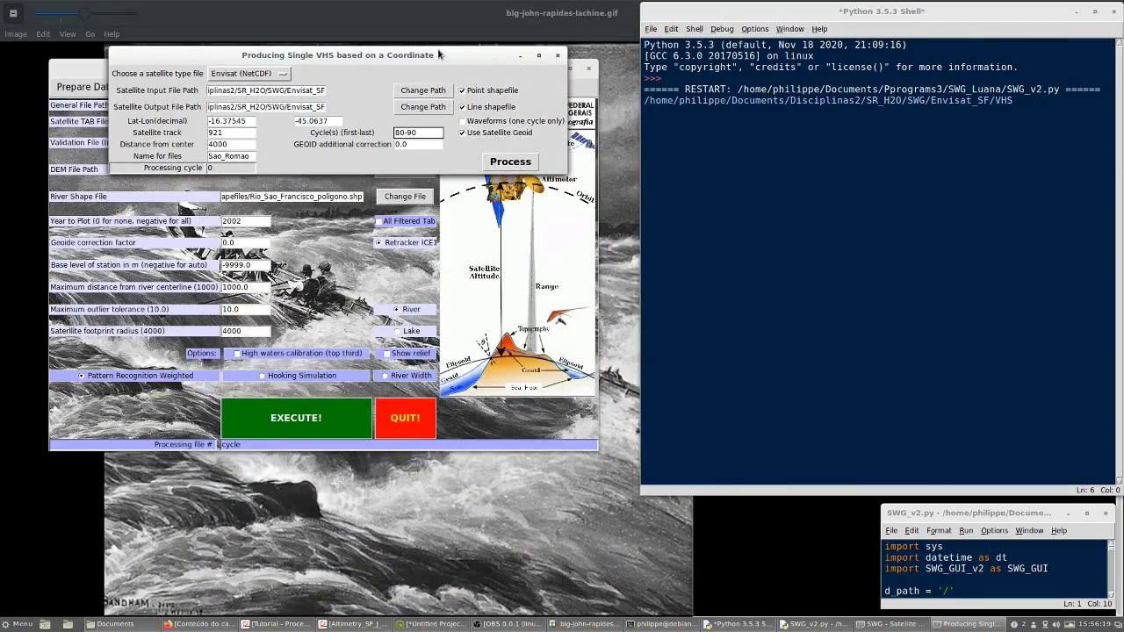
click(517, 164)
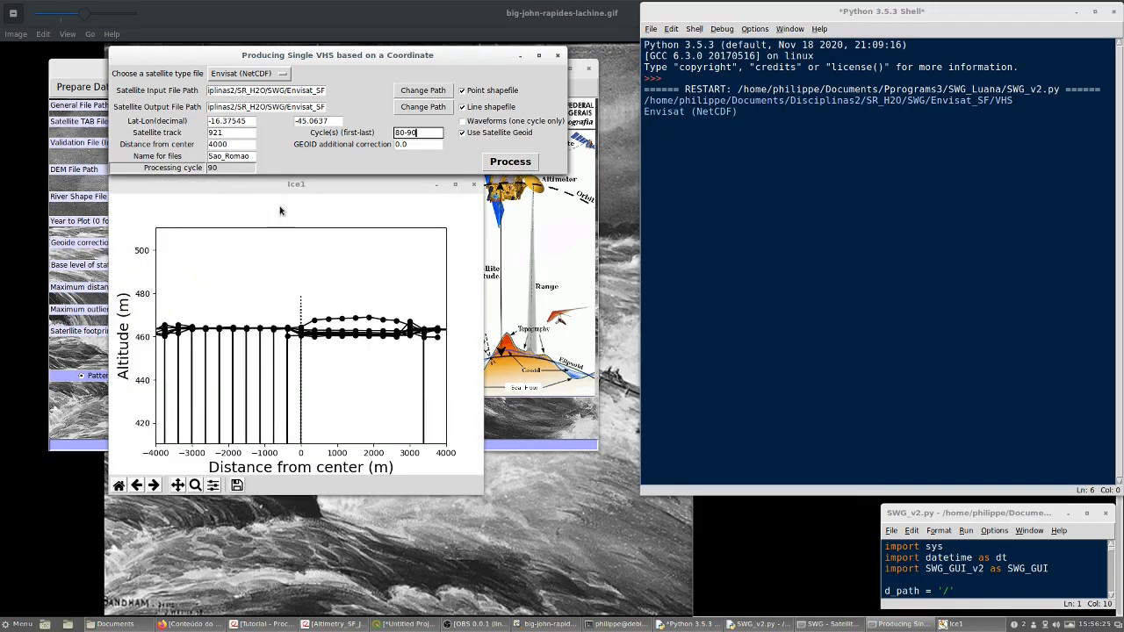
Enlarge the Ice1 plot window, magnify the band of altitude profiles, and shift the view to include the highest profile
drag(347, 199, 448, 255)
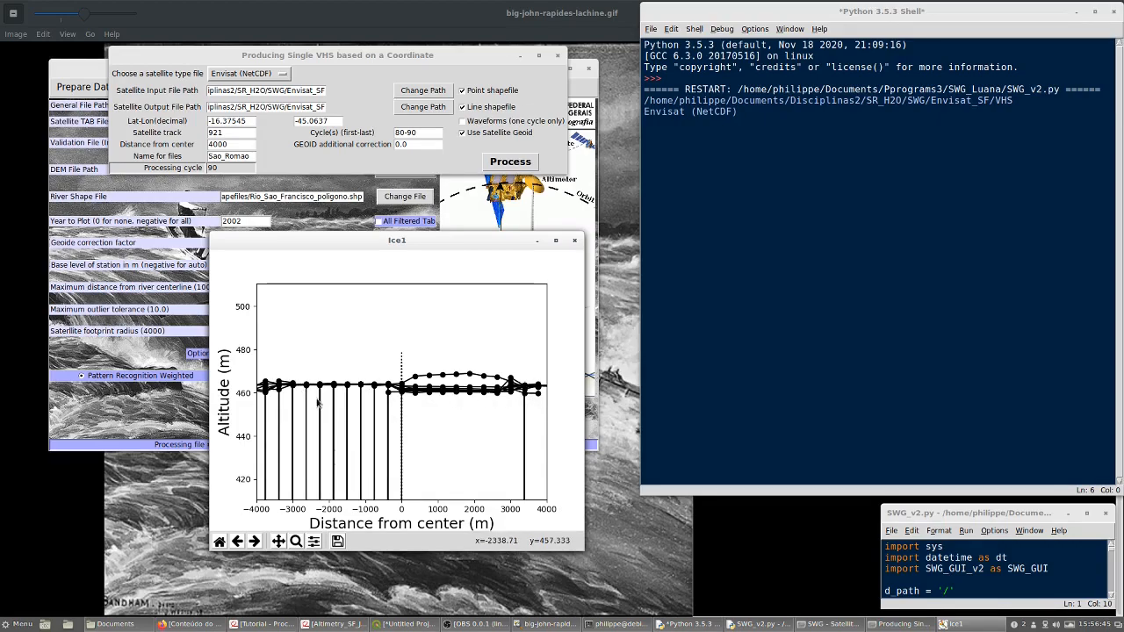
drag(448, 249, 397, 208)
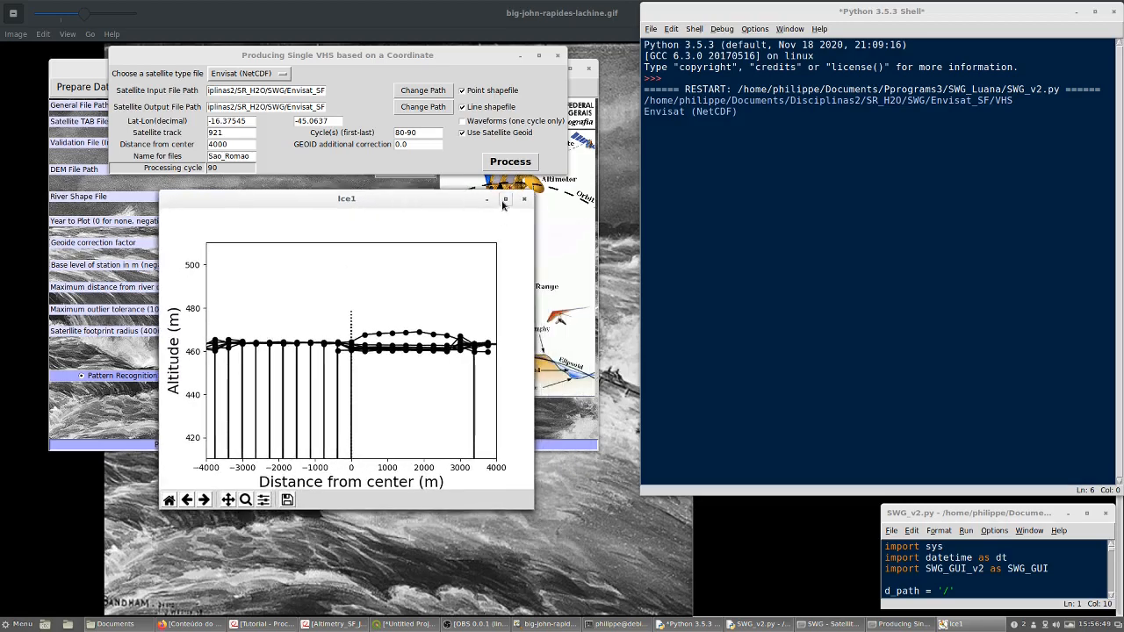
drag(455, 201, 412, 193)
drag(489, 498, 1011, 615)
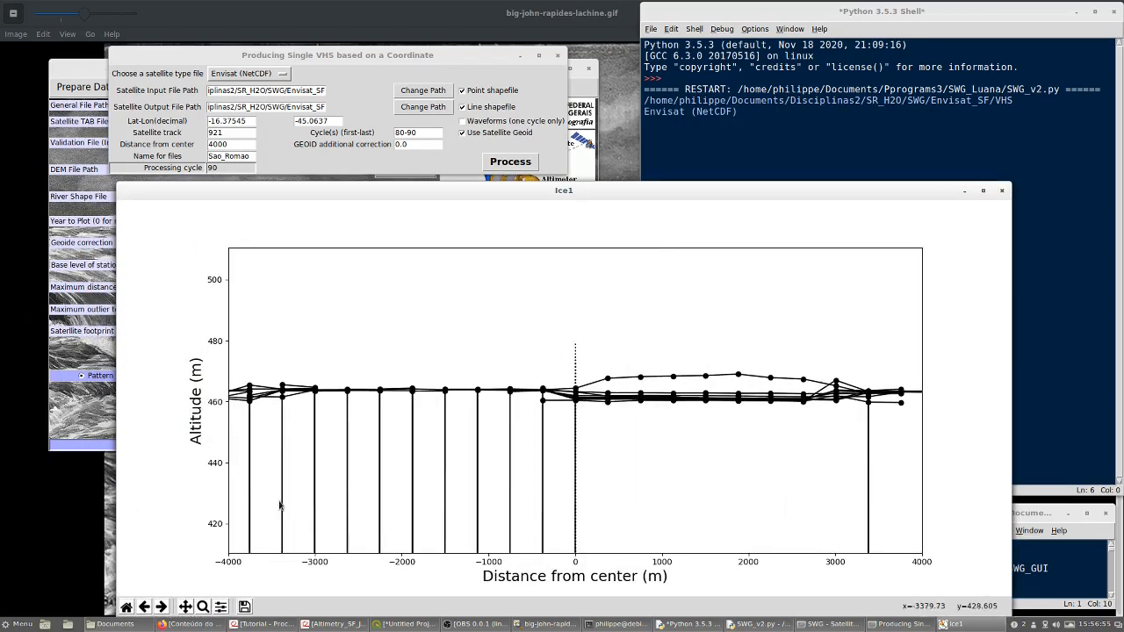
click(203, 607)
drag(230, 377, 920, 423)
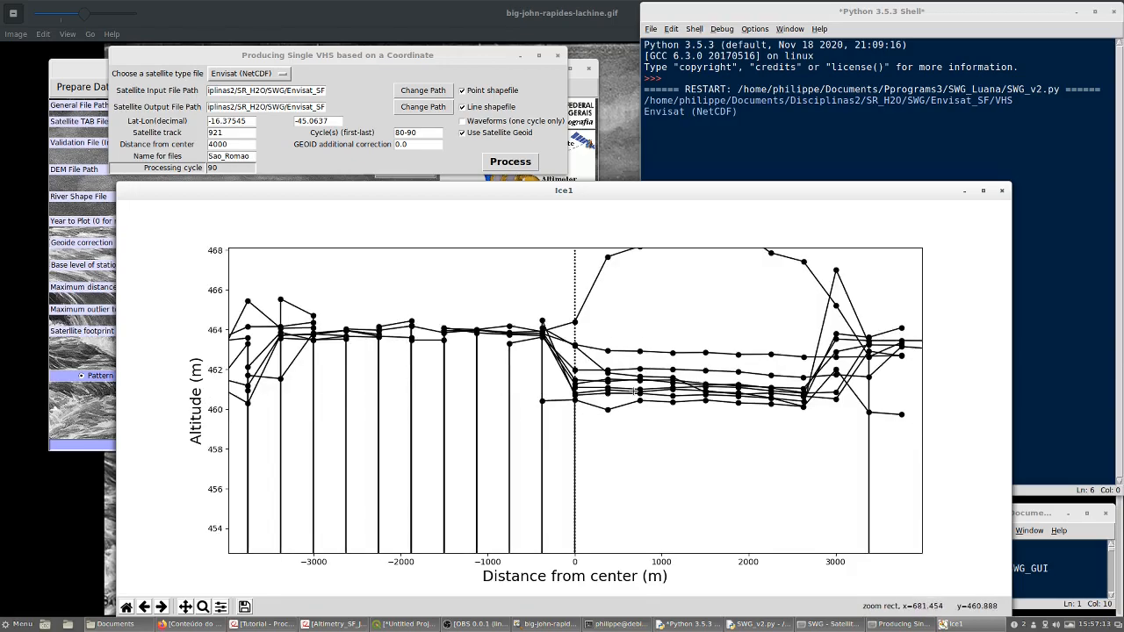
click(186, 606)
drag(531, 400, 522, 459)
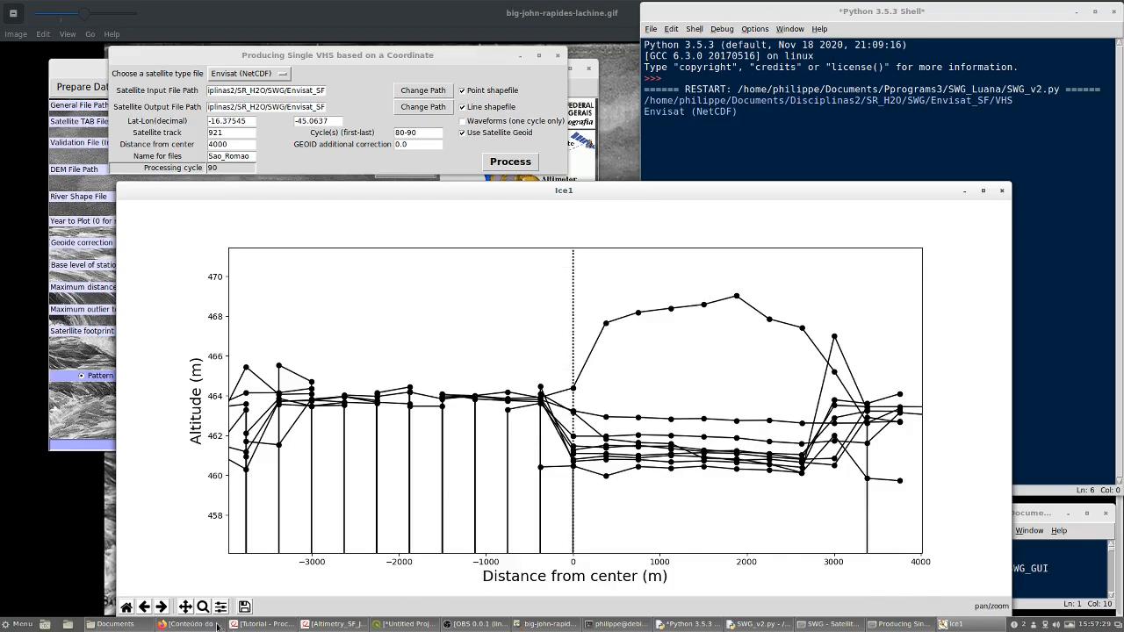
Compare the Ice1 altitude profiles with the river crossing of track 921 near São Romão on the QGIS map
mouse_move(405, 624)
click(395, 625)
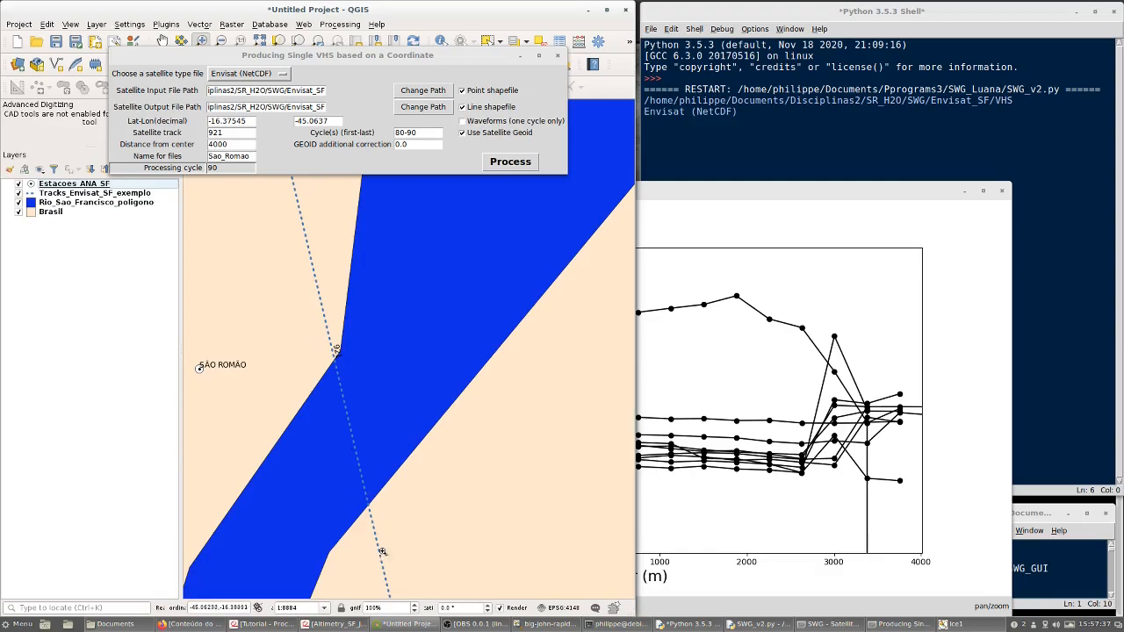
click(743, 202)
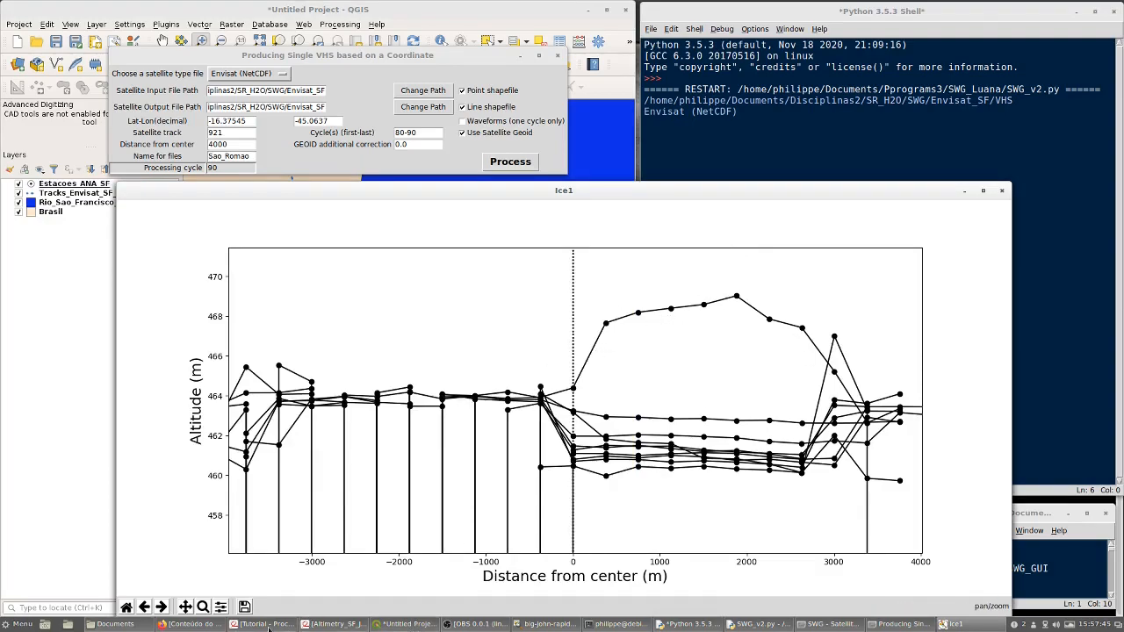
click(404, 623)
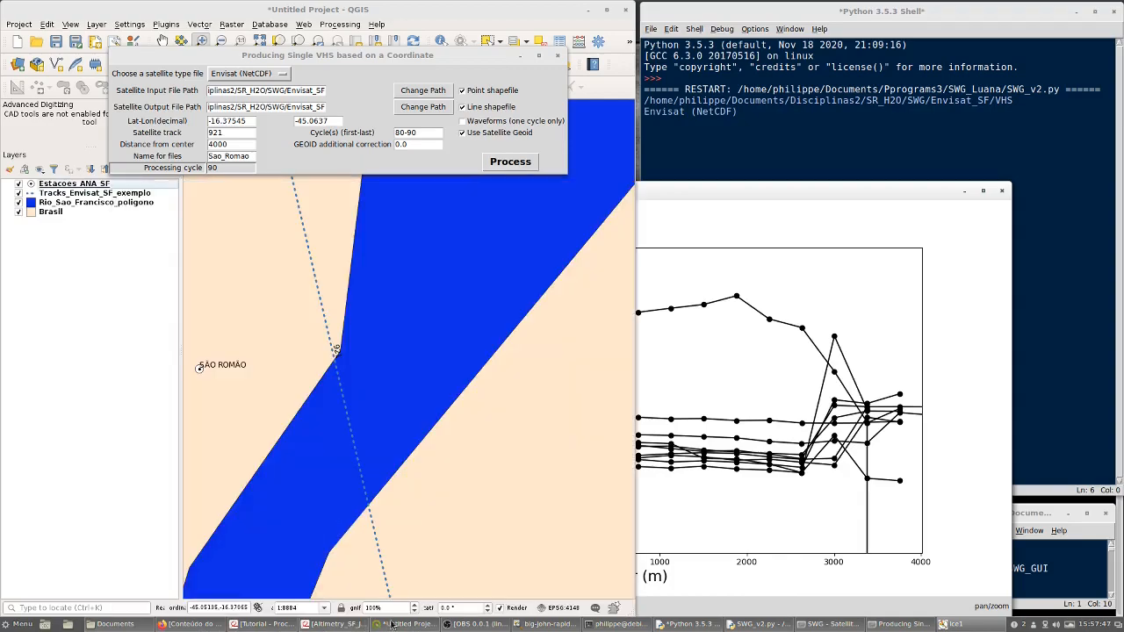
scroll(393, 362, down, 1)
scroll(436, 301, down, 1)
drag(452, 268, 453, 424)
scroll(460, 404, up, 1)
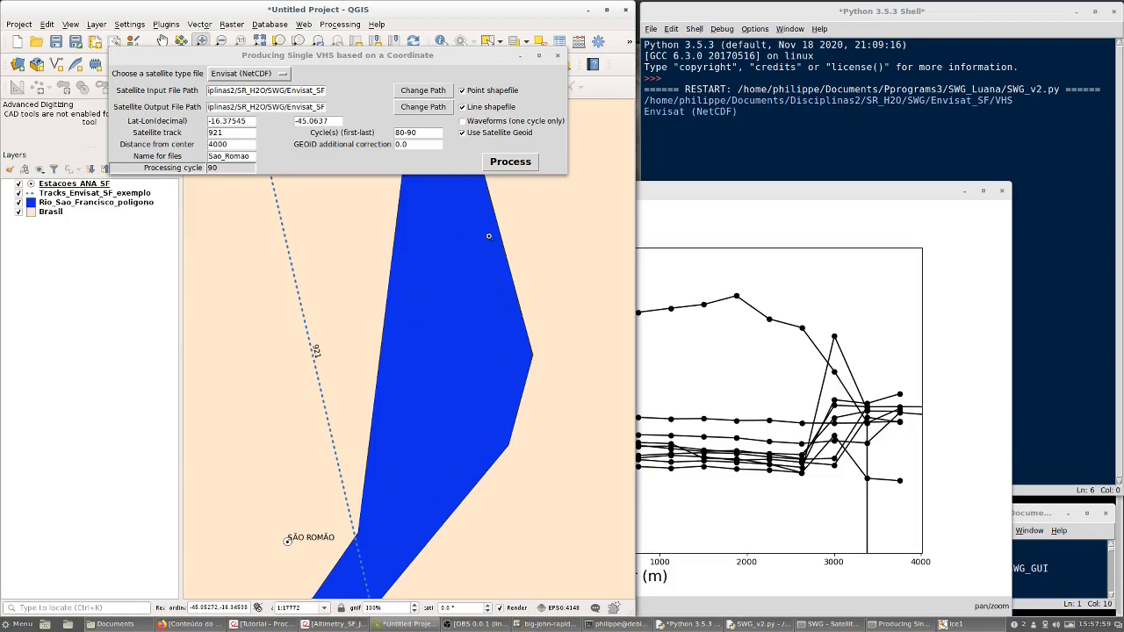
click(720, 193)
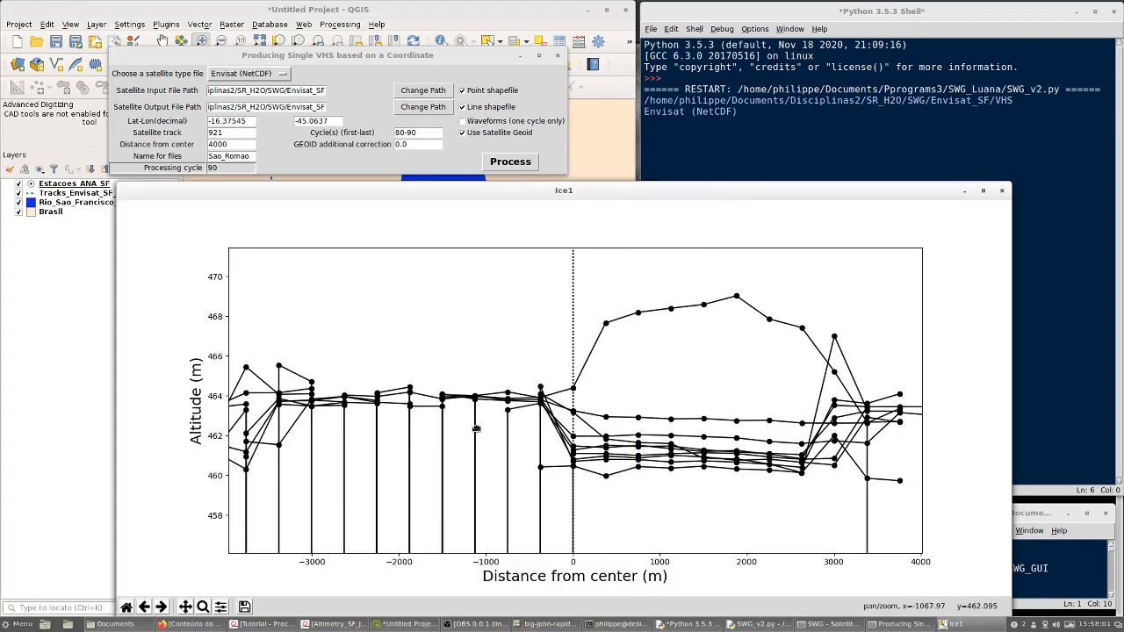
click(534, 20)
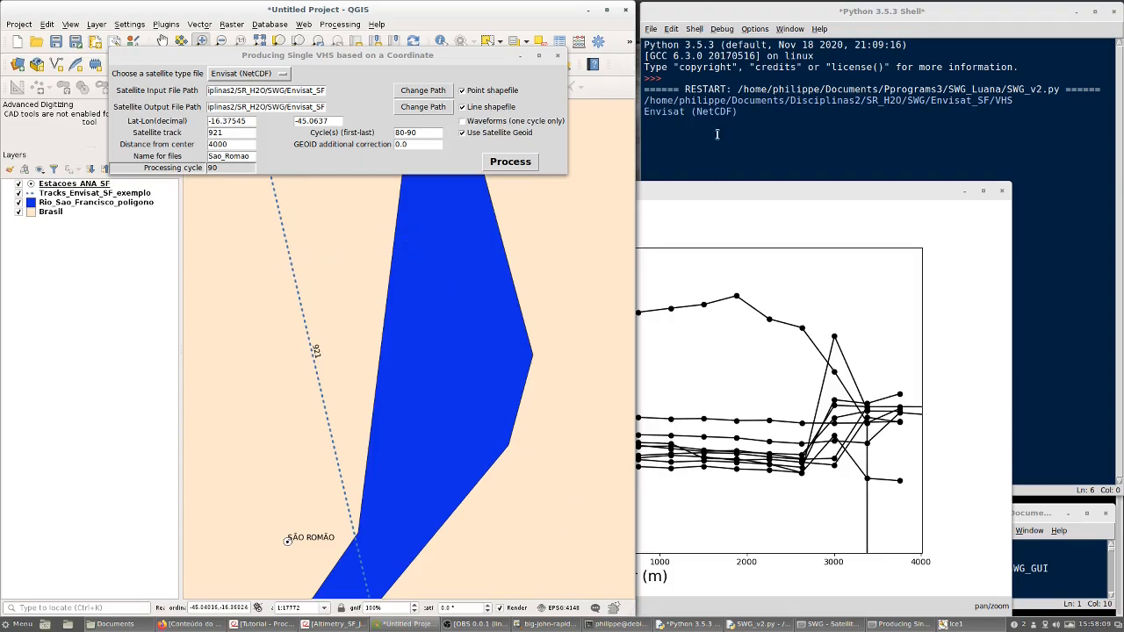
click(730, 206)
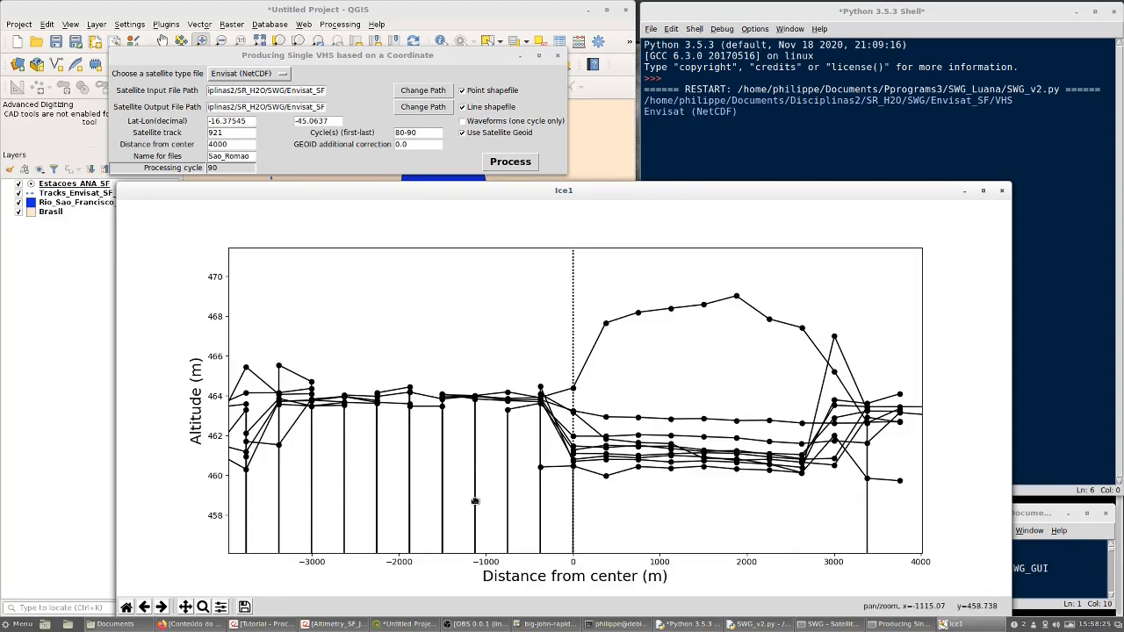
drag(603, 197, 542, 165)
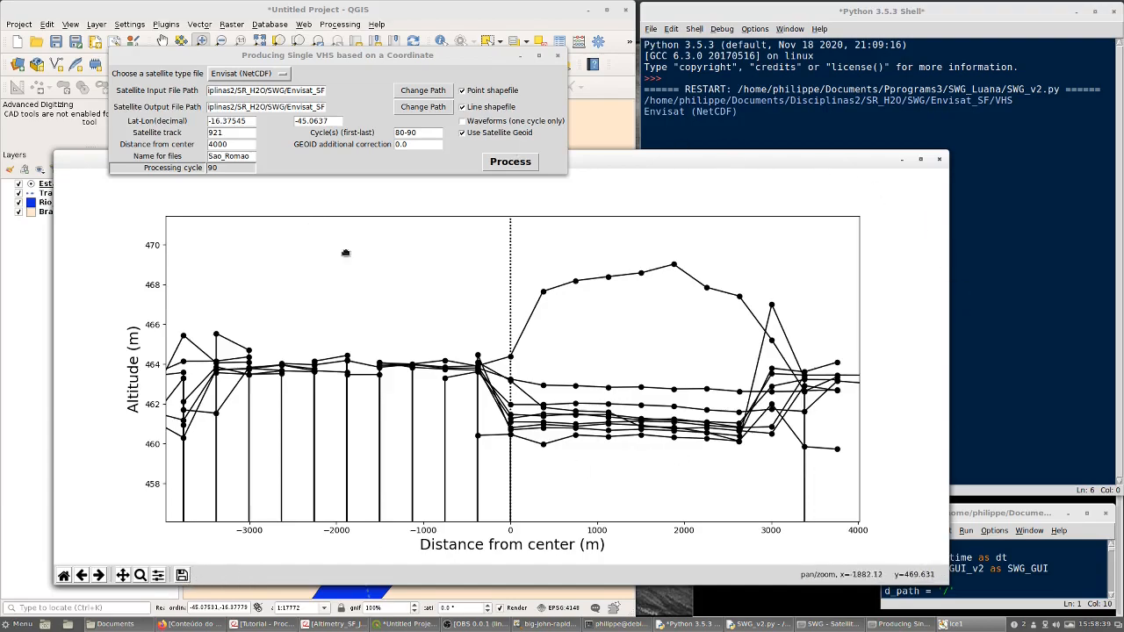
Close the Ice1 plot and the single virtual station dialog, and minimize QGIS to return to SWG
click(938, 161)
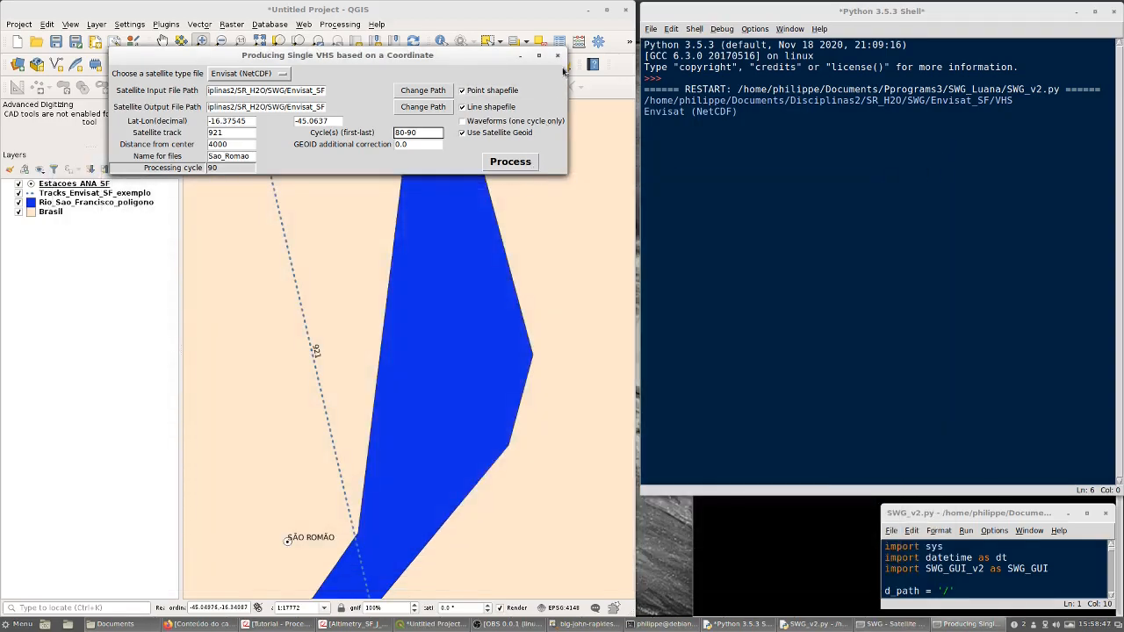
click(555, 57)
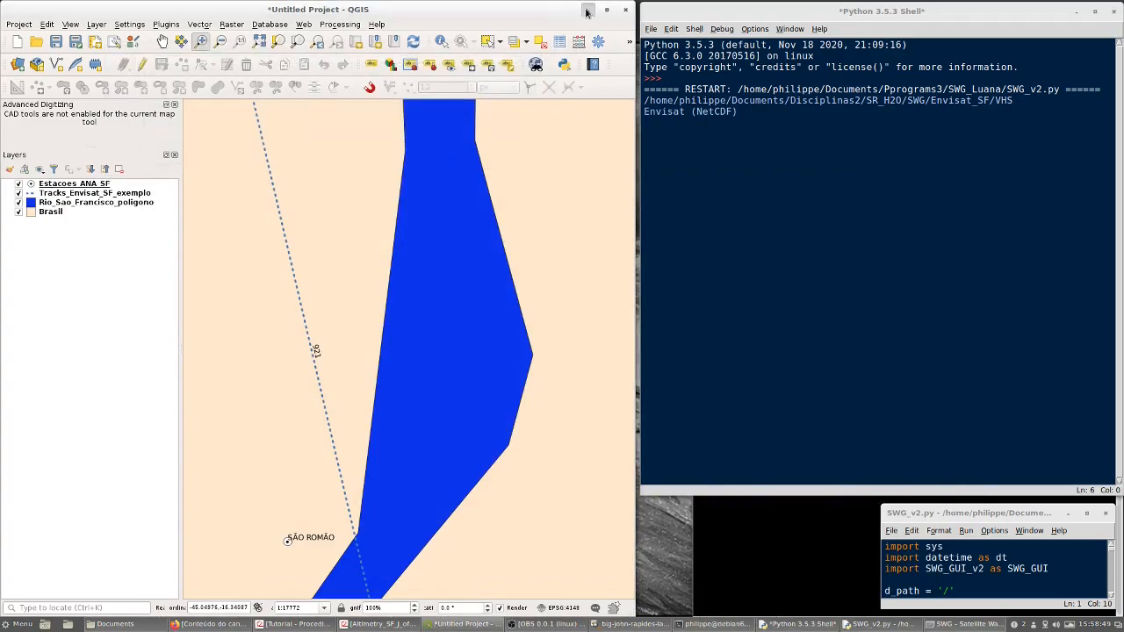
click(587, 9)
Consult the SWG tutorial PDF for the instructions following the creation of the virtual station, and return to SWG
click(85, 88)
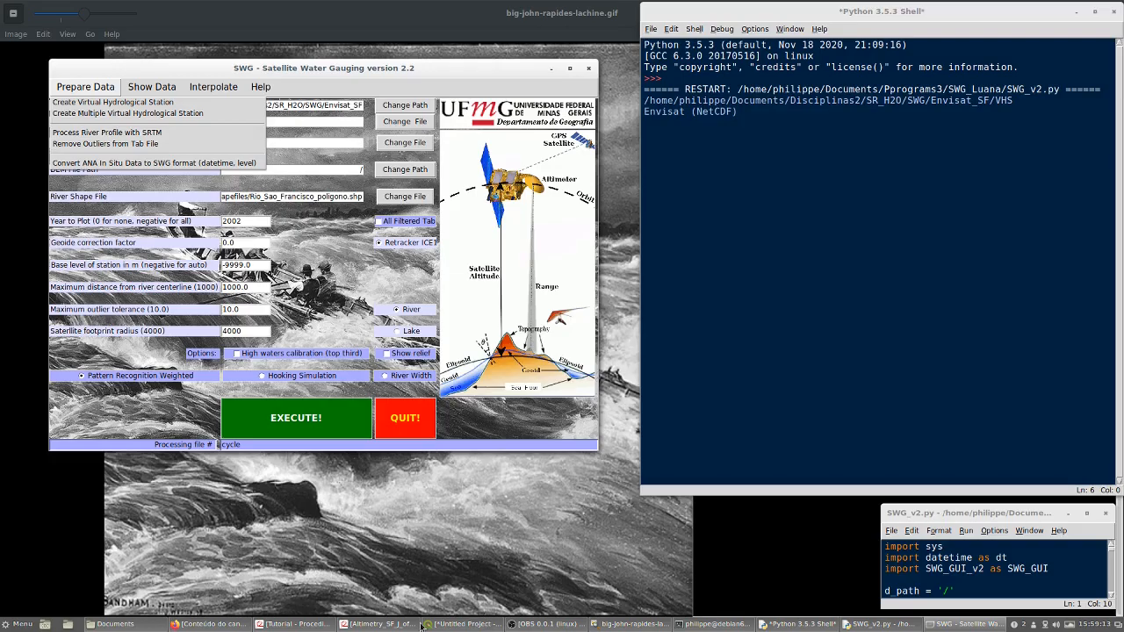
click(257, 621)
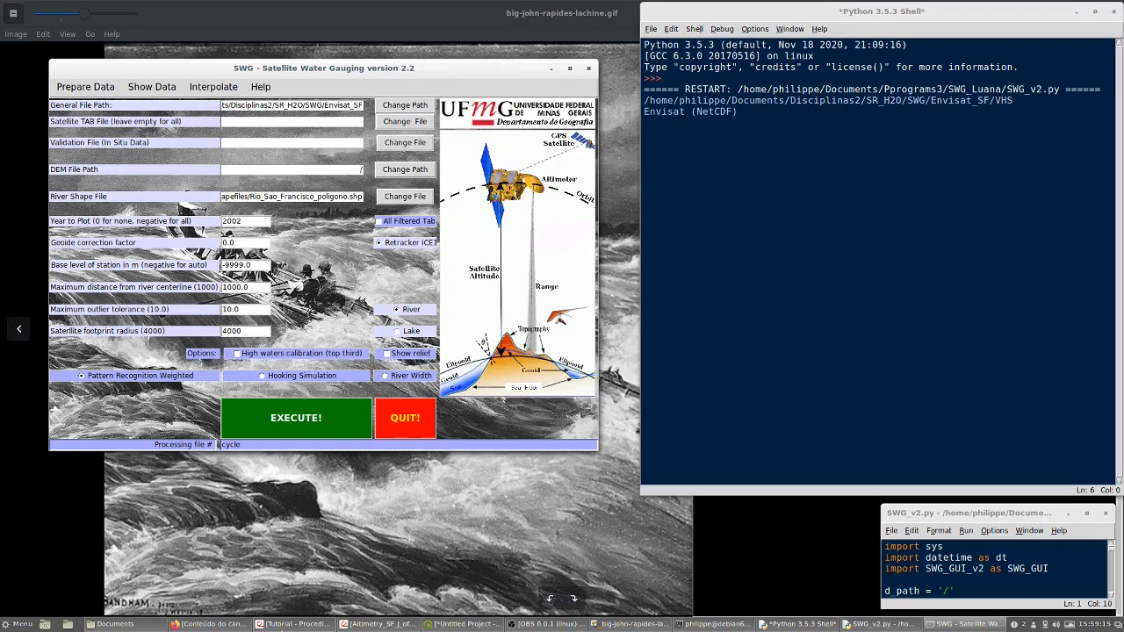
click(295, 623)
scroll(411, 342, down, 10)
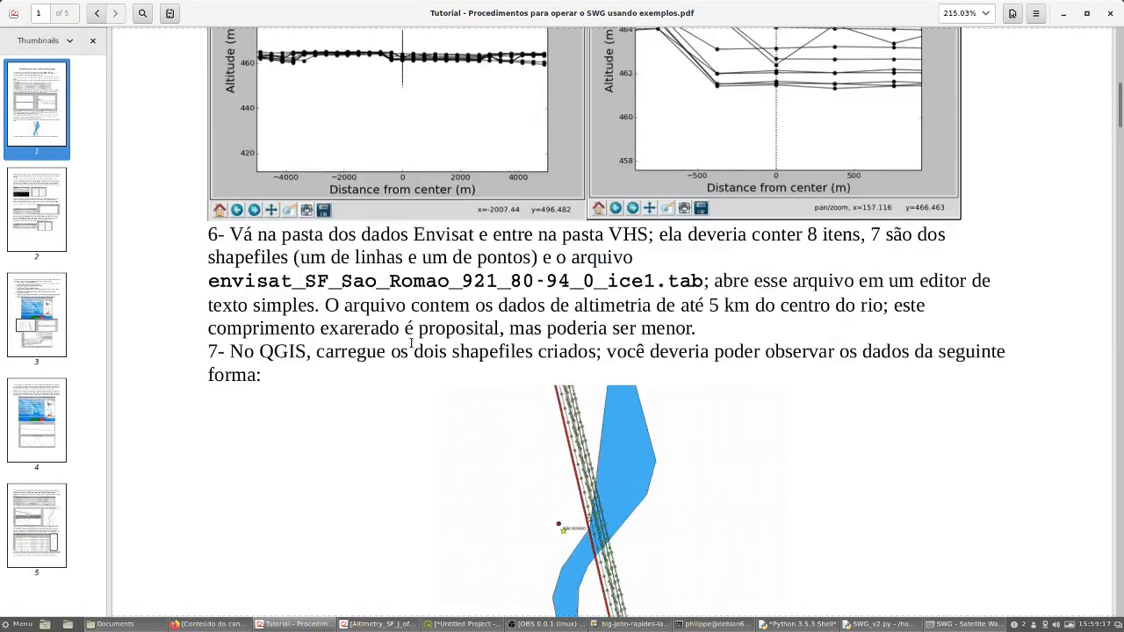
scroll(615, 316, up, 4)
click(1064, 13)
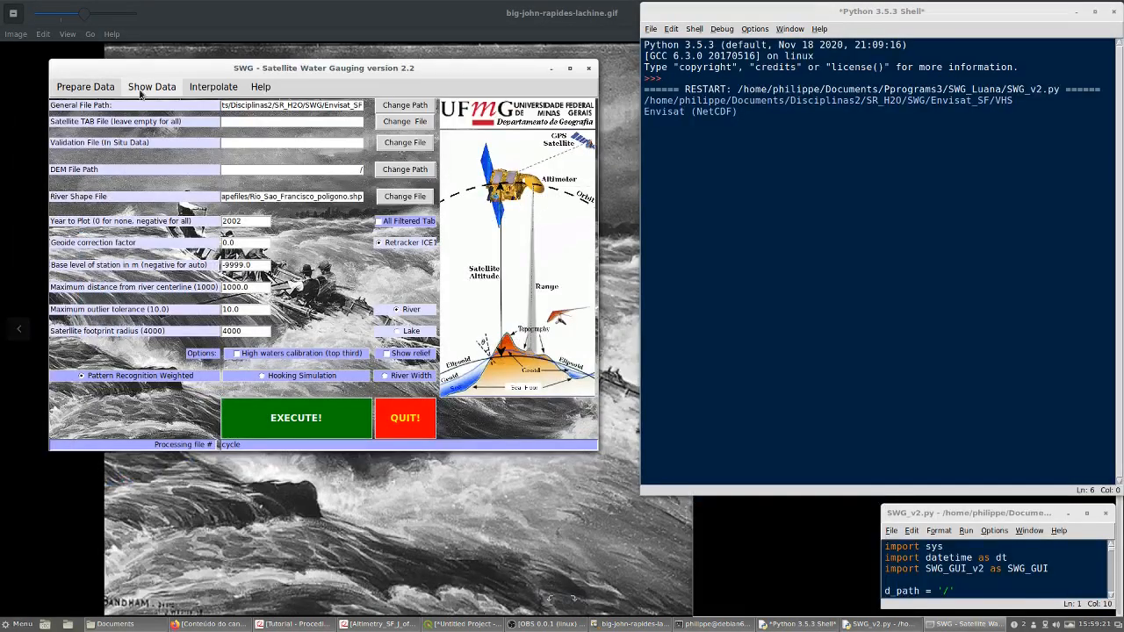
Start SWG's Remove Outliers from Tab tool and set its tab file path to the Envisat_SF/VHS folder
click(80, 88)
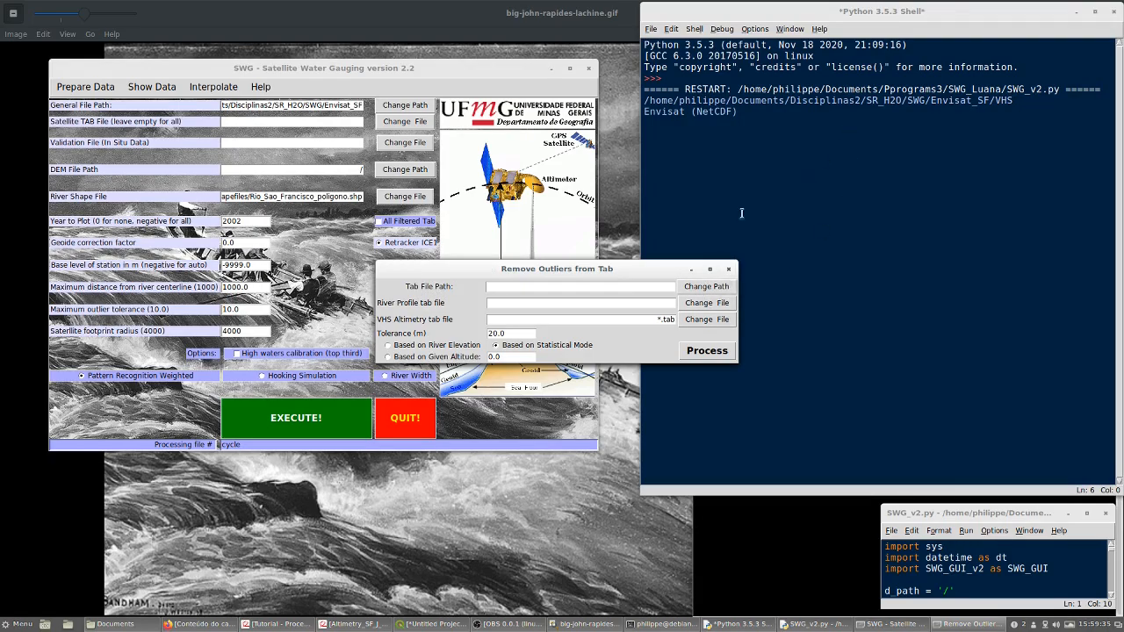
click(706, 286)
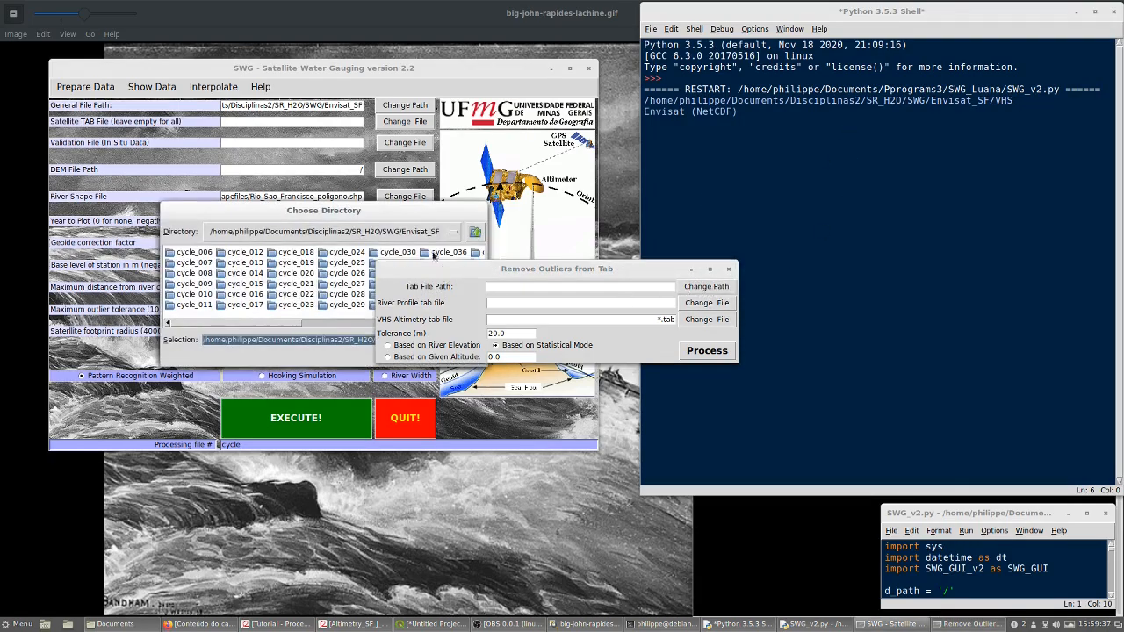
drag(383, 215, 355, 126)
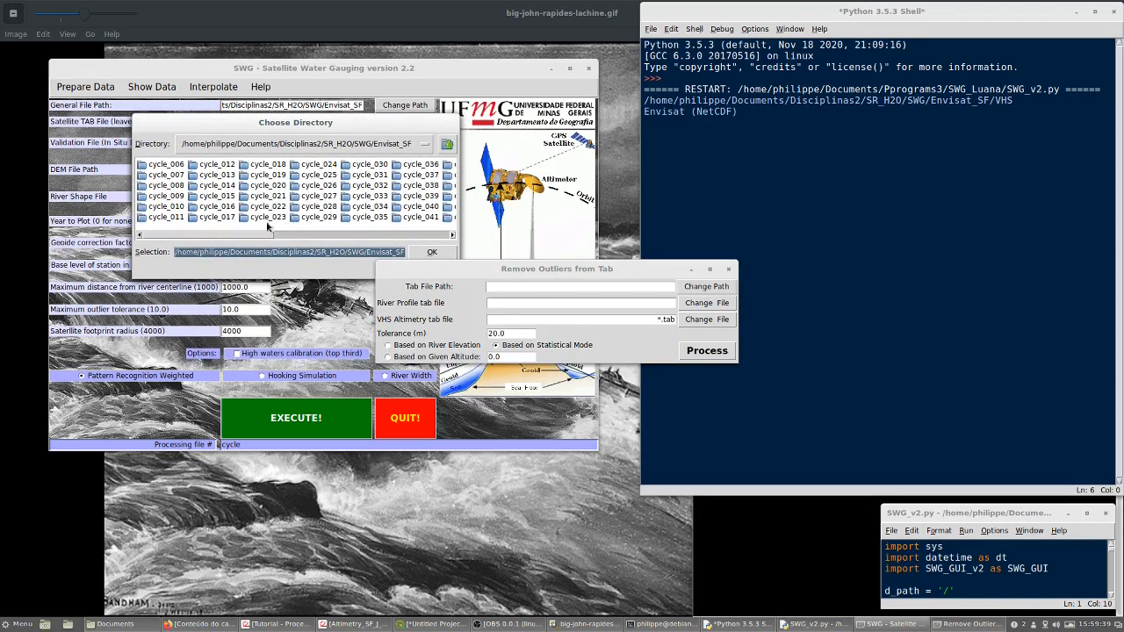
drag(258, 237, 439, 263)
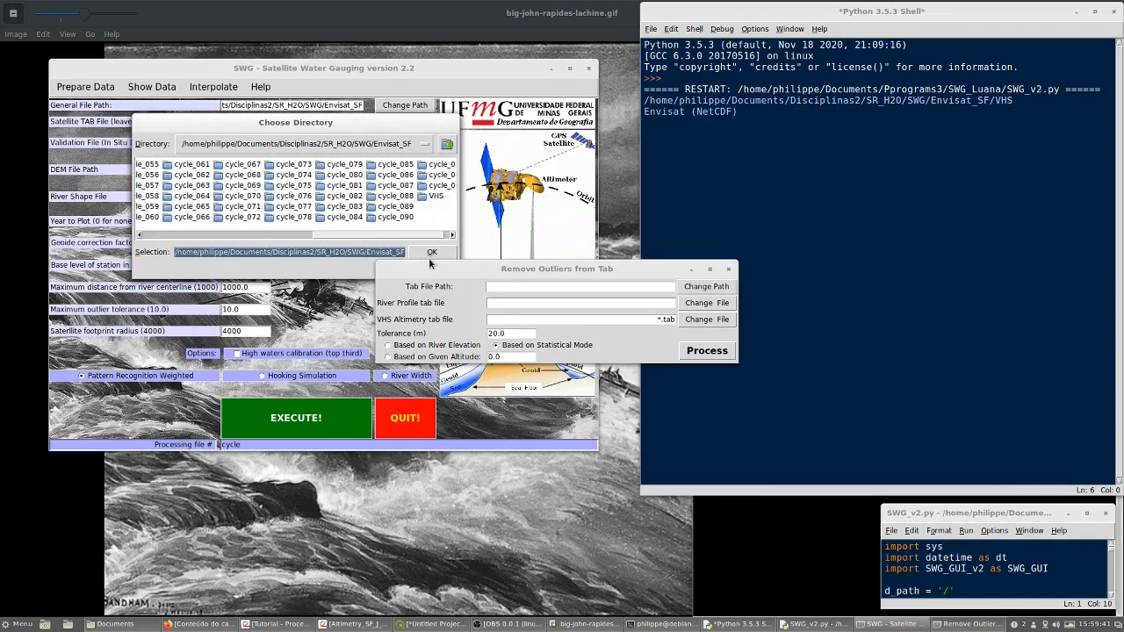
click(424, 195)
double_click(424, 195)
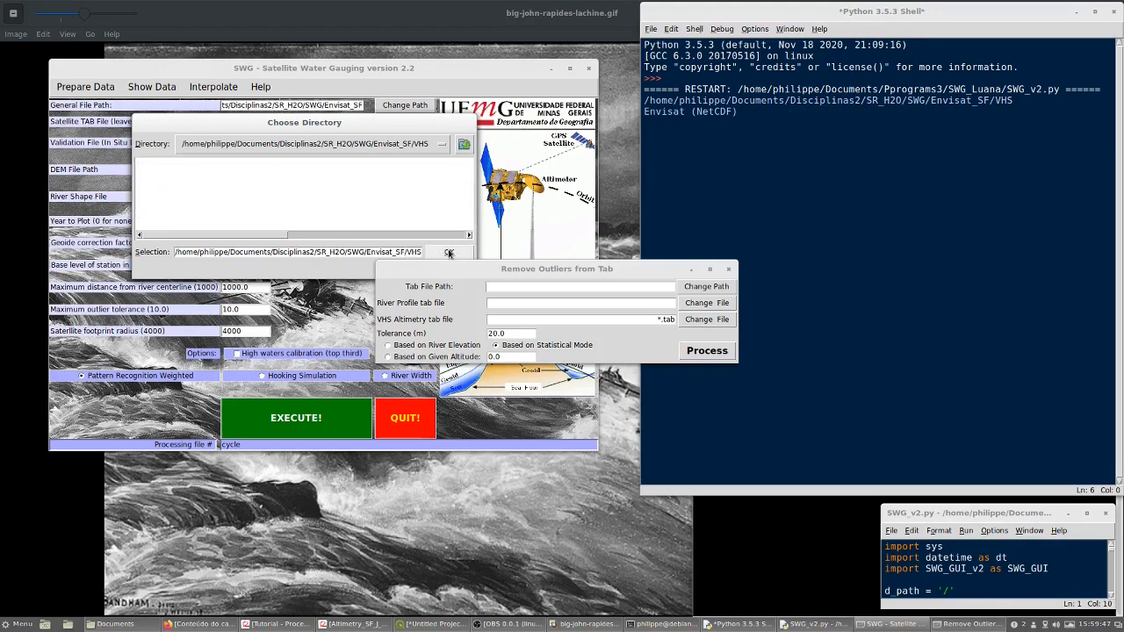
click(448, 252)
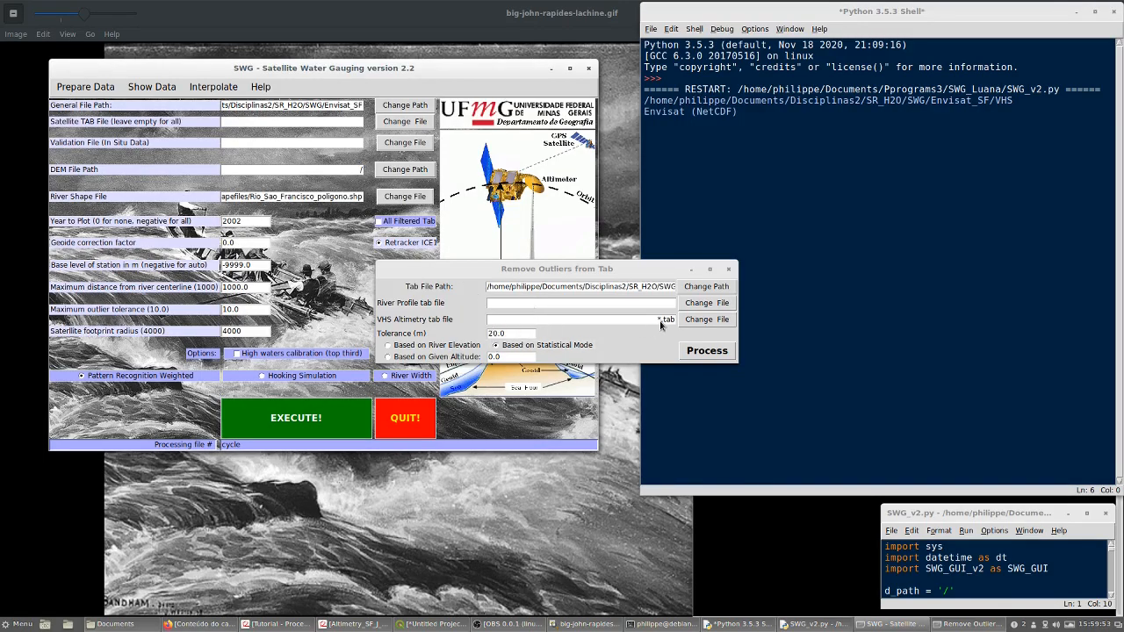
Load Envisat (NetCDF)_Sao_Romao_921_80-90_0_ice1.tab as the VHS altimetry file and remove its outliers based on statistical mode
click(716, 320)
drag(364, 219, 320, 117)
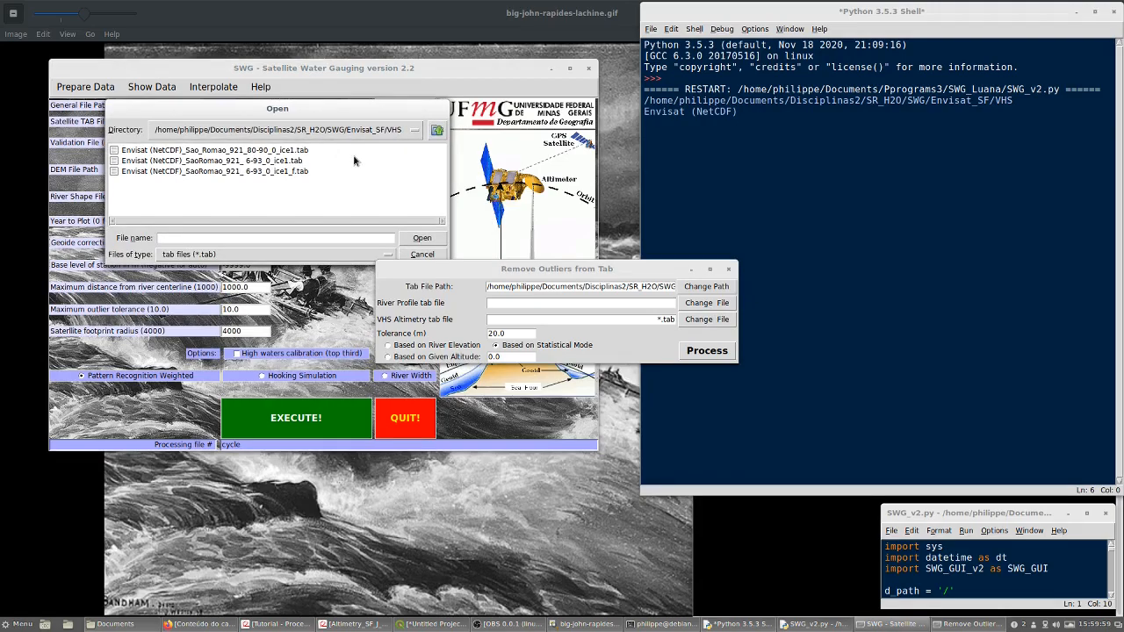
click(204, 152)
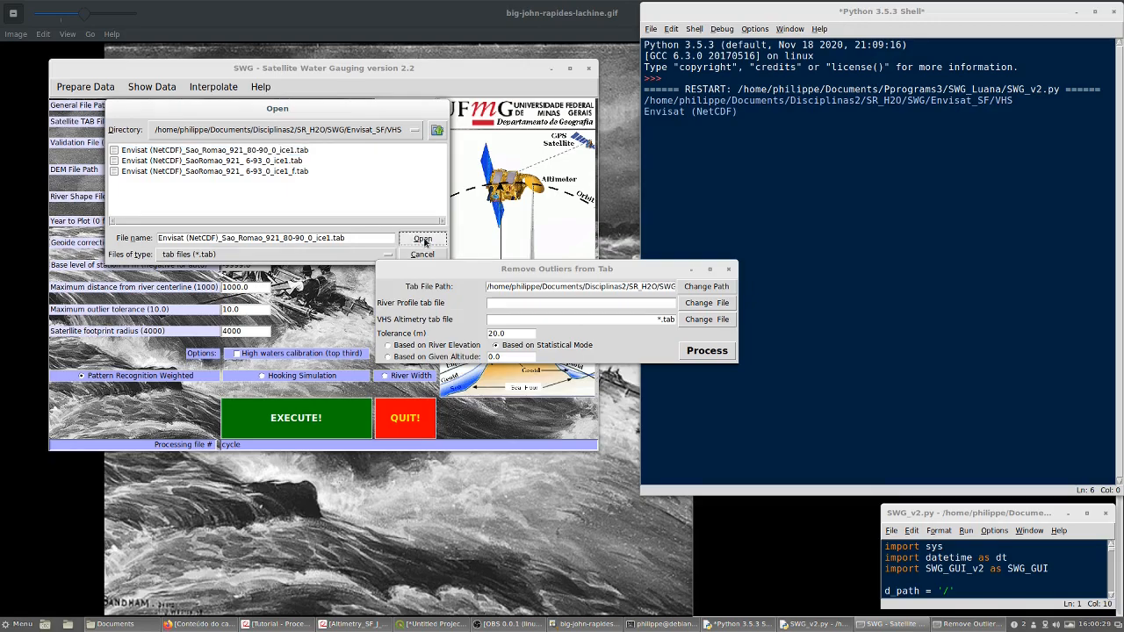
click(422, 239)
drag(508, 275, 378, 141)
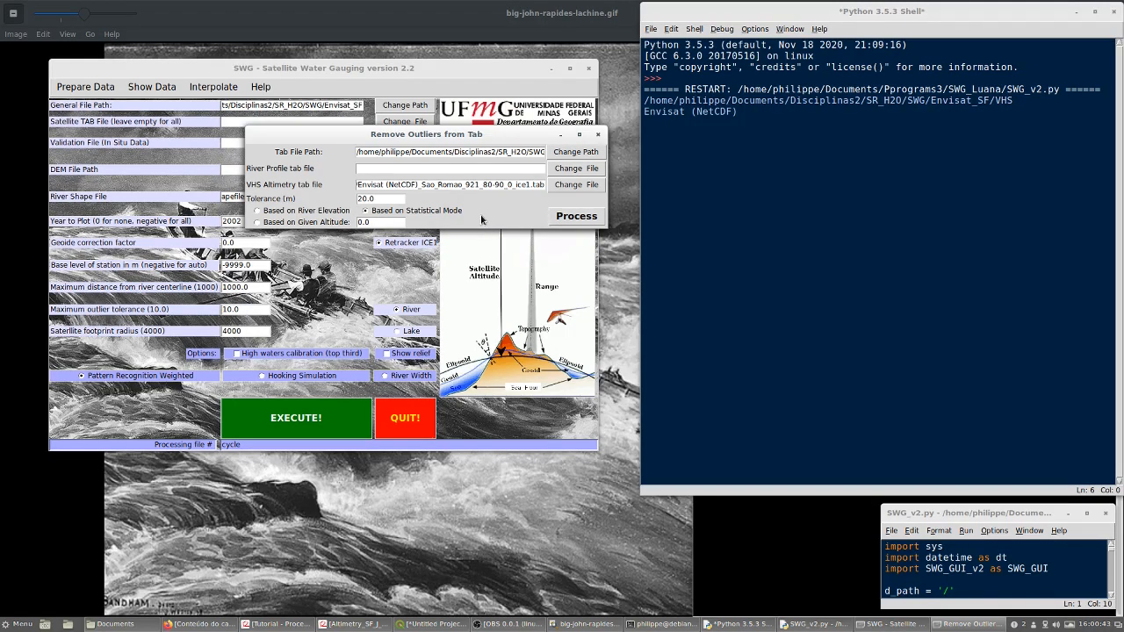
click(579, 221)
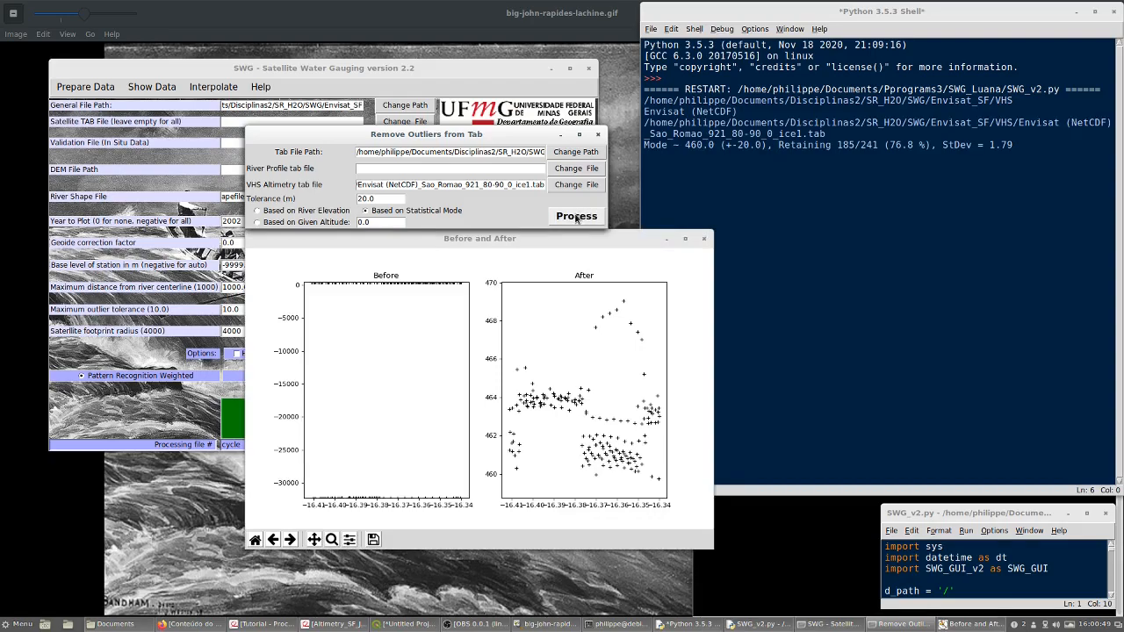
Zoom the Before plot in on the altimetry points around 460 m to compare it with the After plot, and close the figure
drag(618, 235, 763, 239)
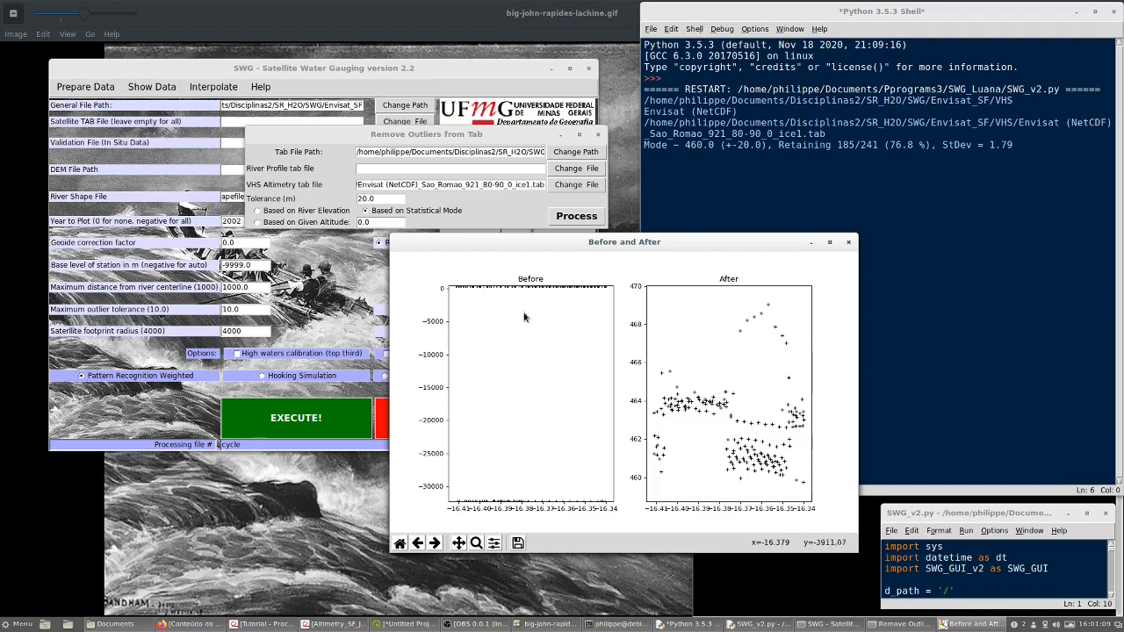
click(458, 542)
drag(518, 340, 518, 376)
click(476, 542)
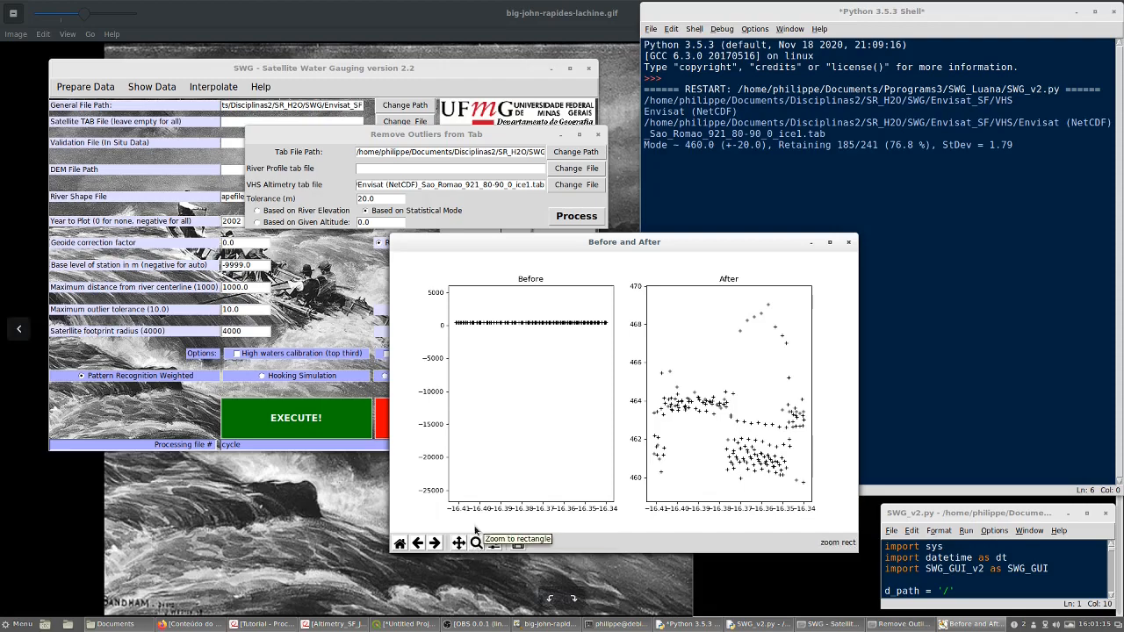
drag(453, 320, 613, 327)
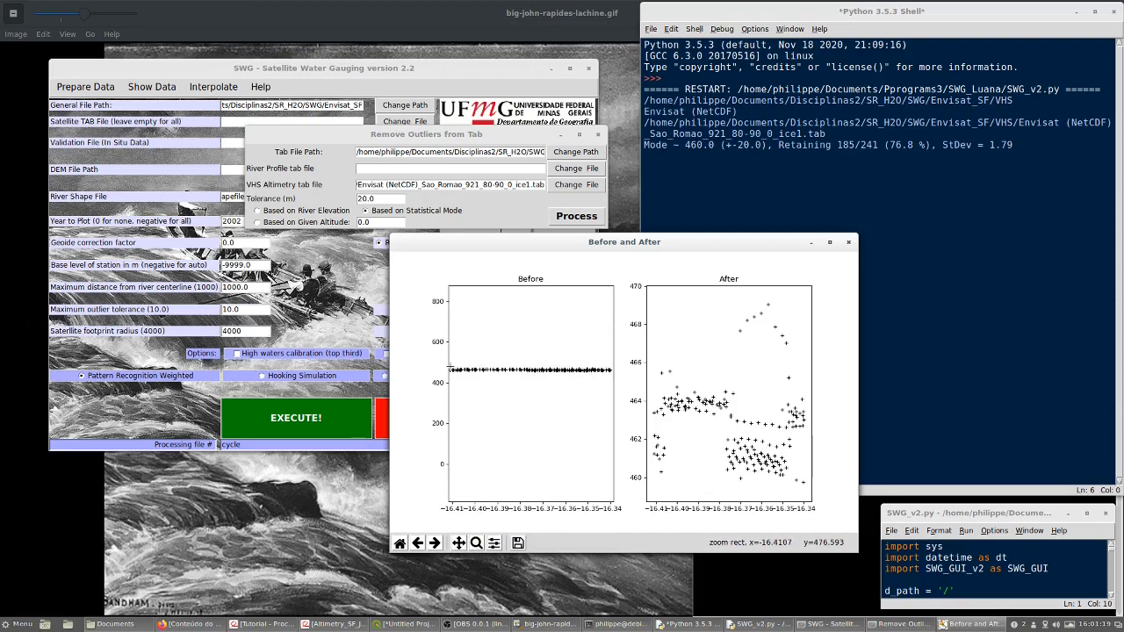
drag(447, 369, 609, 376)
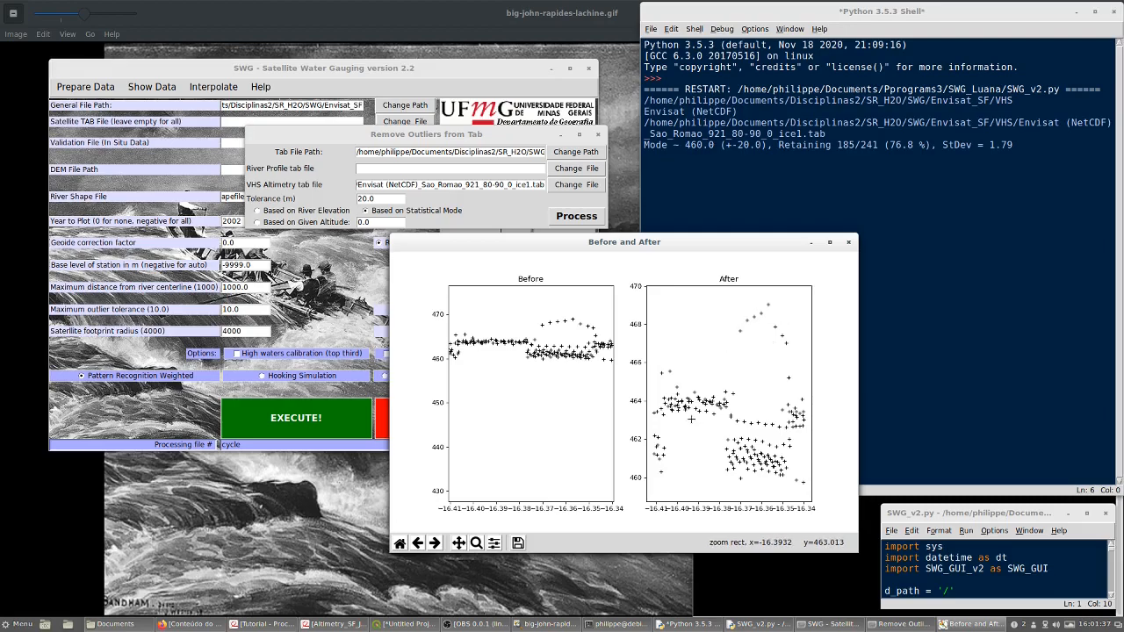
click(849, 244)
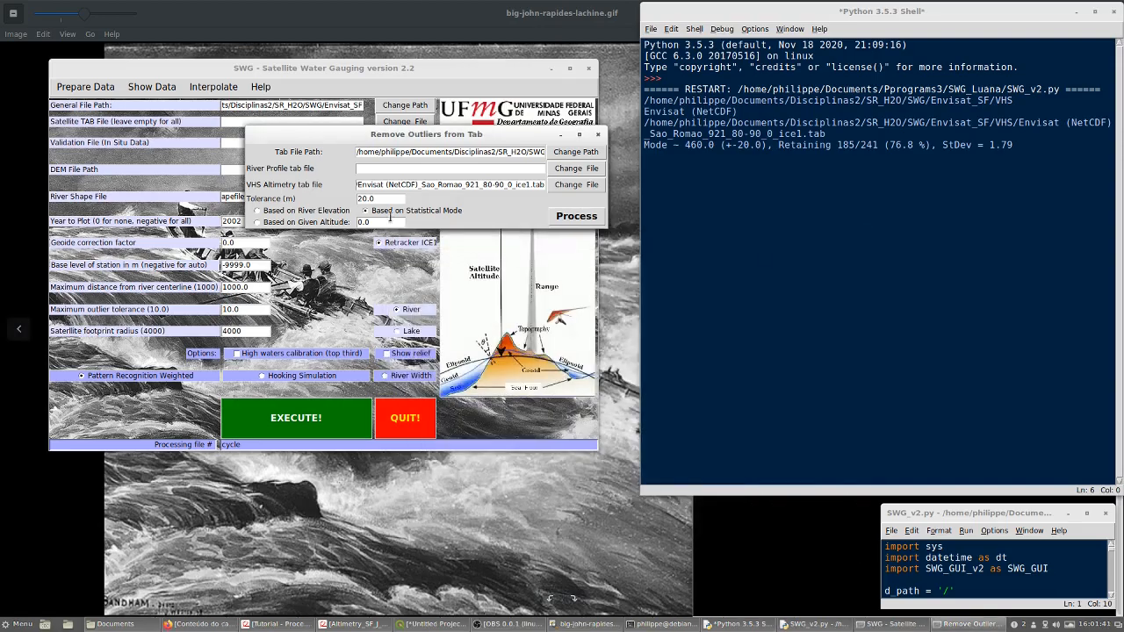
Rerun the statistical mode outlier removal with a tolerance of 10 m, and close the comparison plot
click(386, 198)
drag(386, 199, 340, 199)
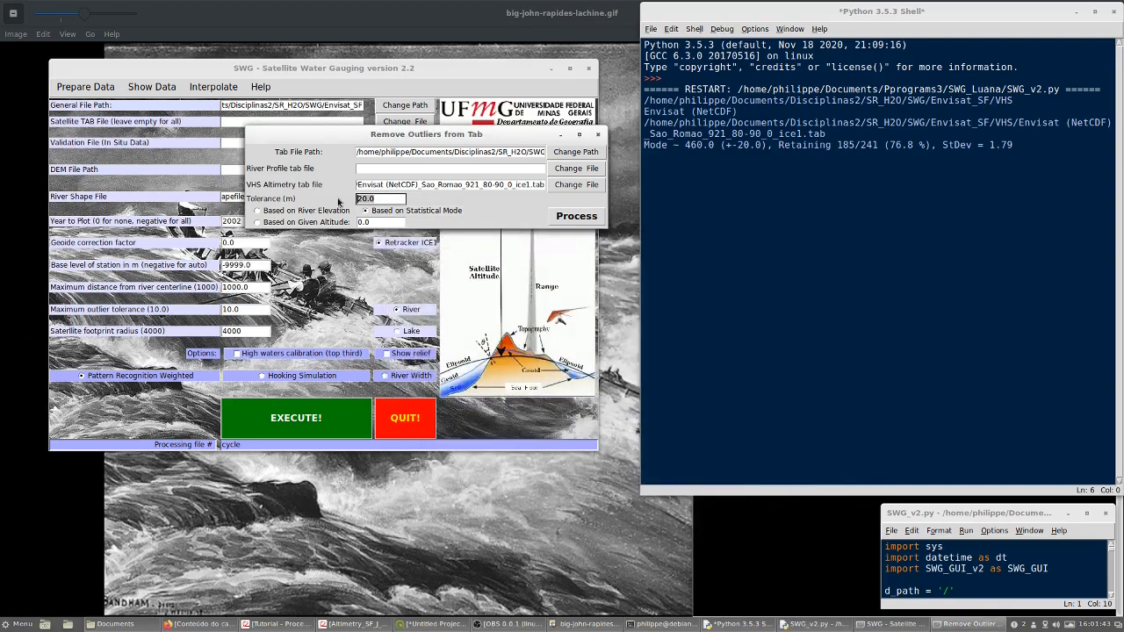
text(1)
key(Tab)
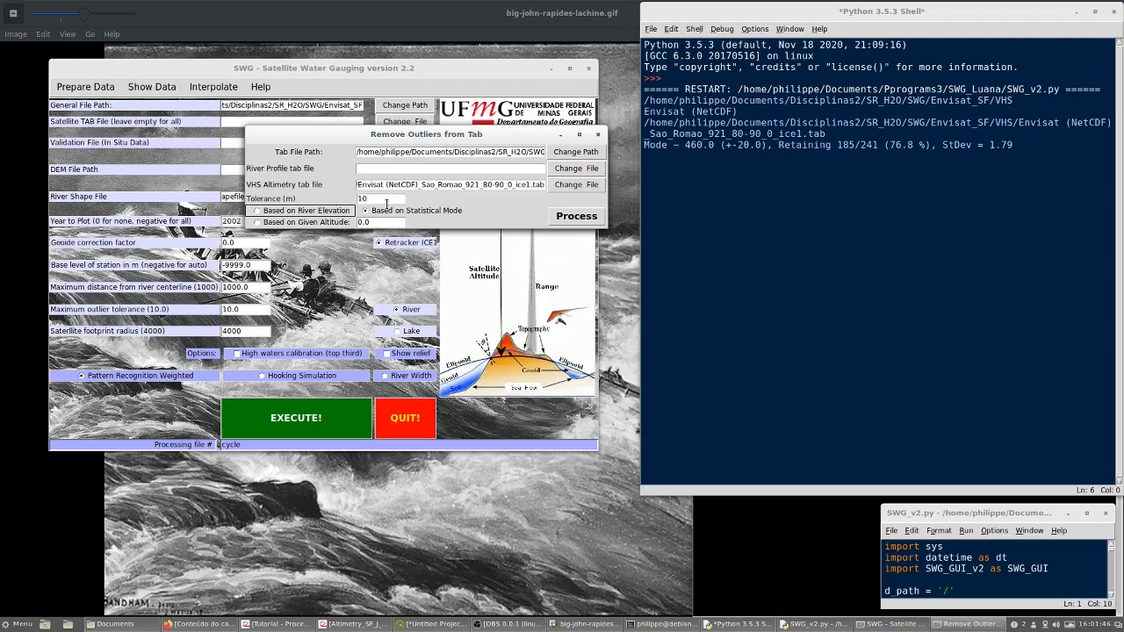
click(568, 217)
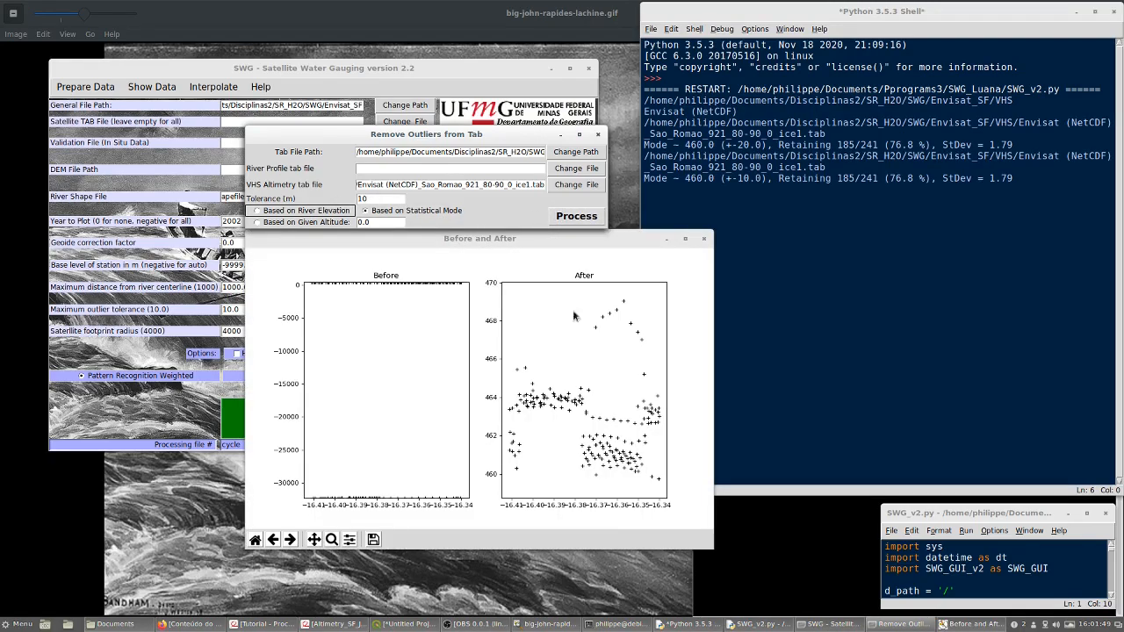
click(703, 239)
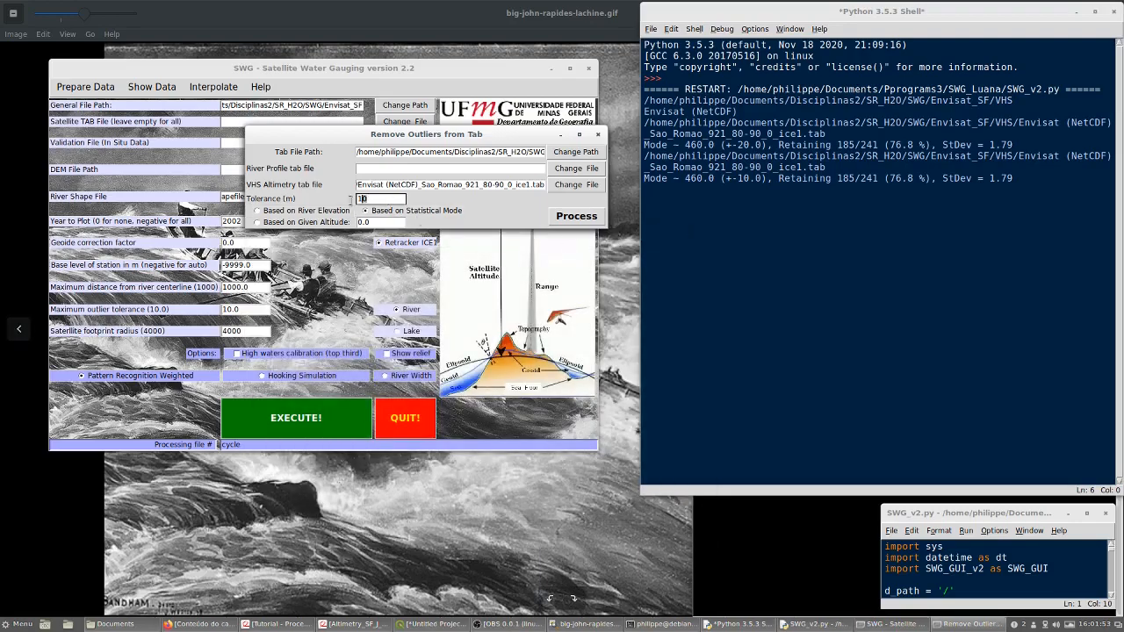
Reduce the tolerance to 8 m, process the statistical mode outlier removal again, and close the resulting plot
text(8)
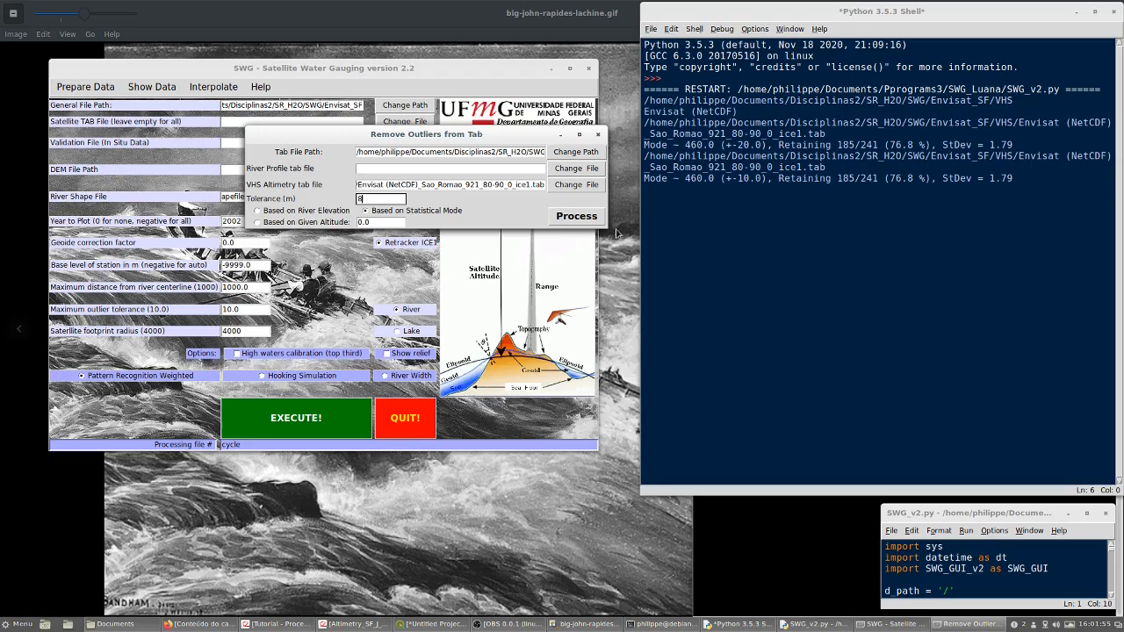
click(576, 218)
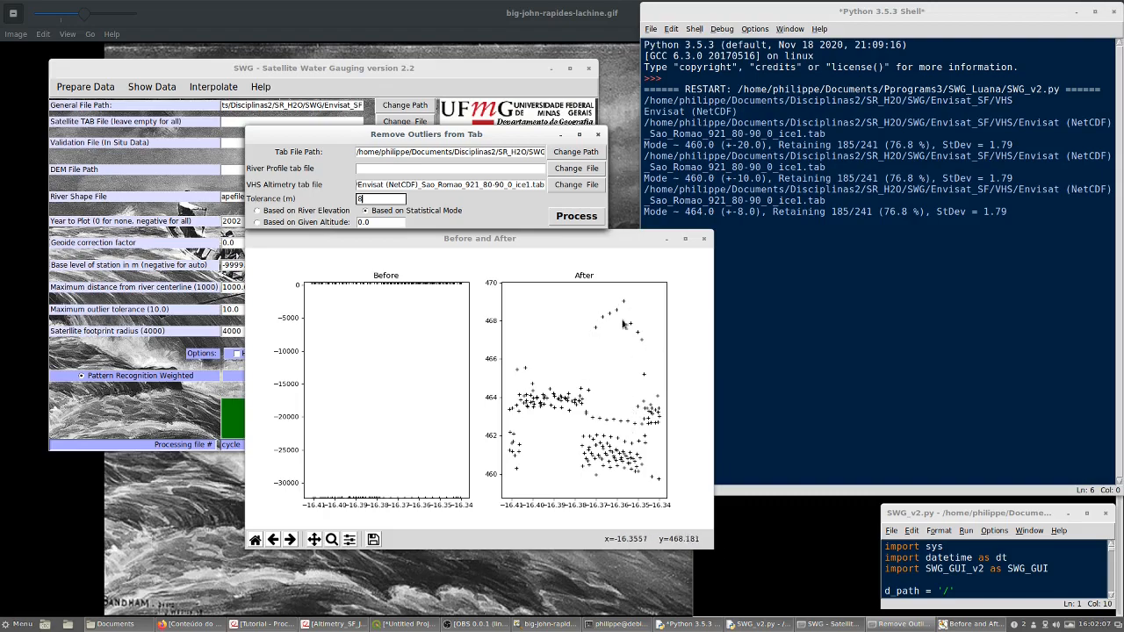
click(704, 239)
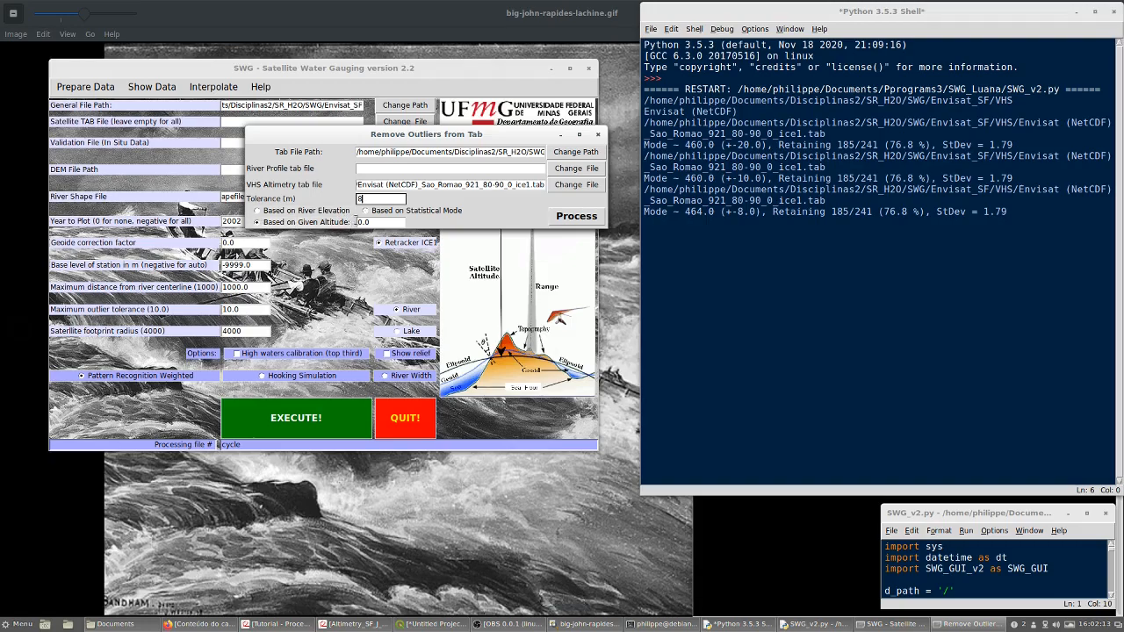
Remove the outliers based on a given altitude of 460.0 m, and close the Before and After plot
click(368, 223)
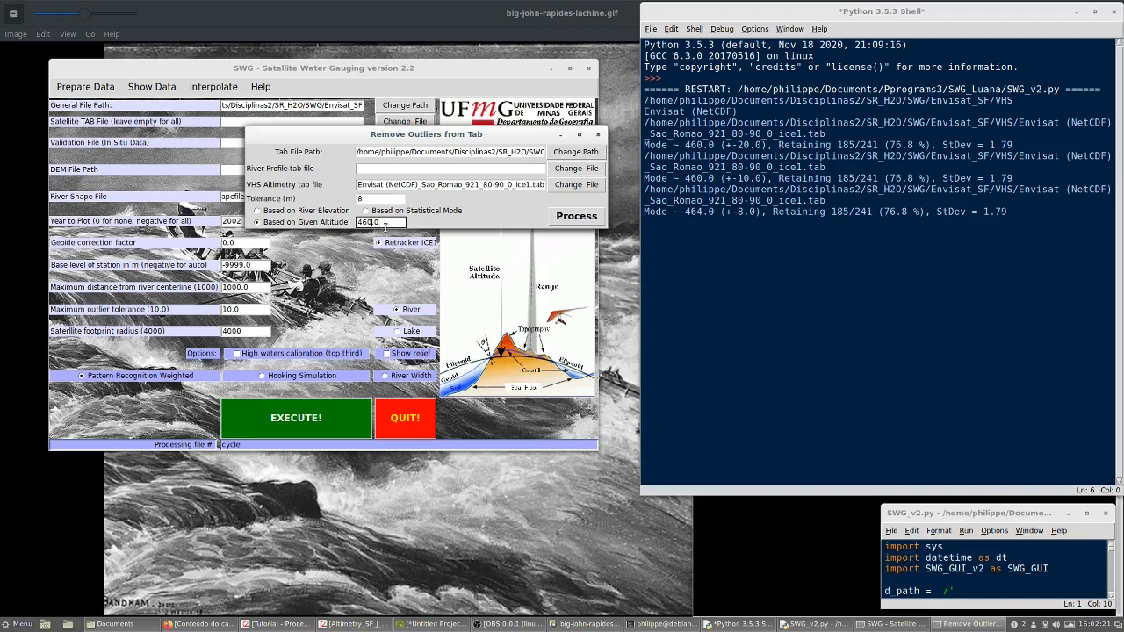
click(574, 217)
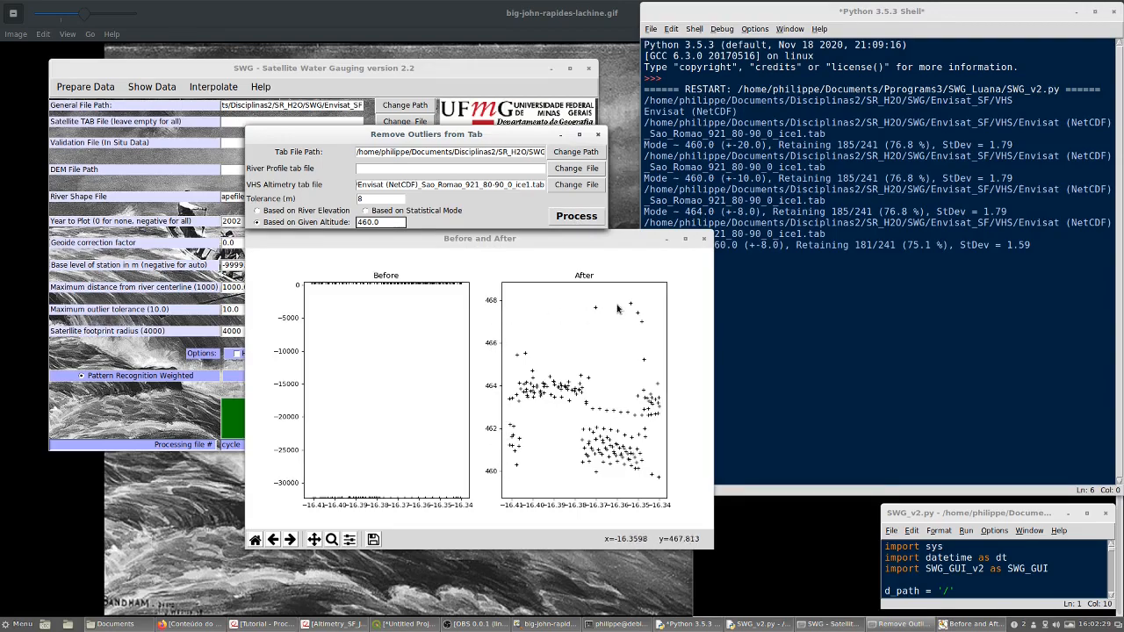
click(703, 239)
Reprocess the altitude-based outlier removal with a tolerance of 5 m, and close the plot and the Remove Outliers tool
double_click(351, 199)
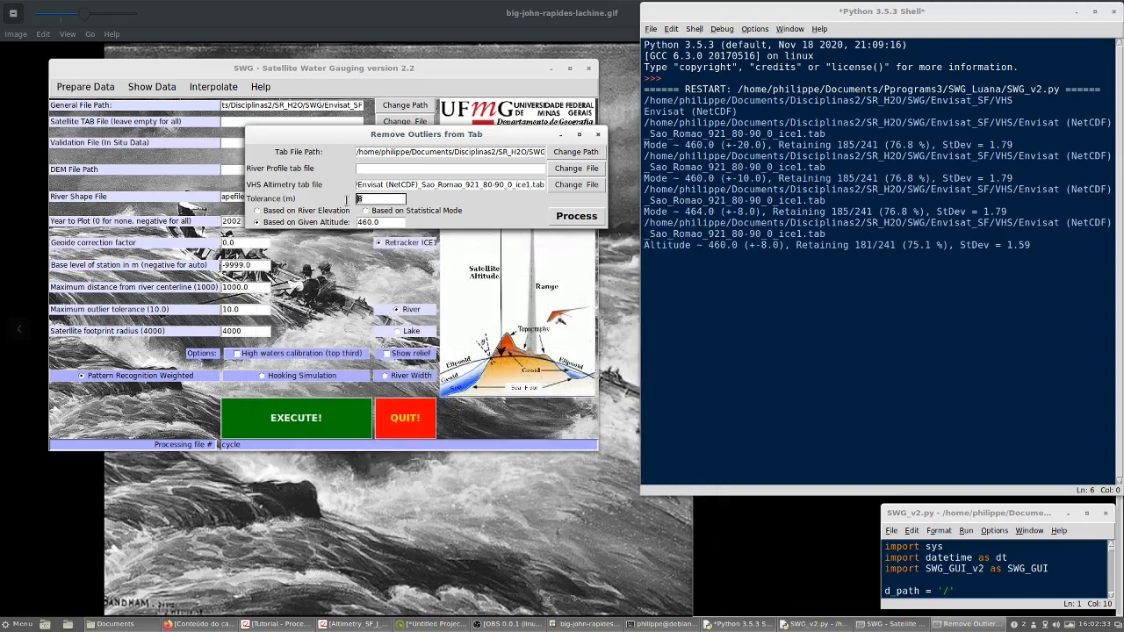
text(5)
click(573, 216)
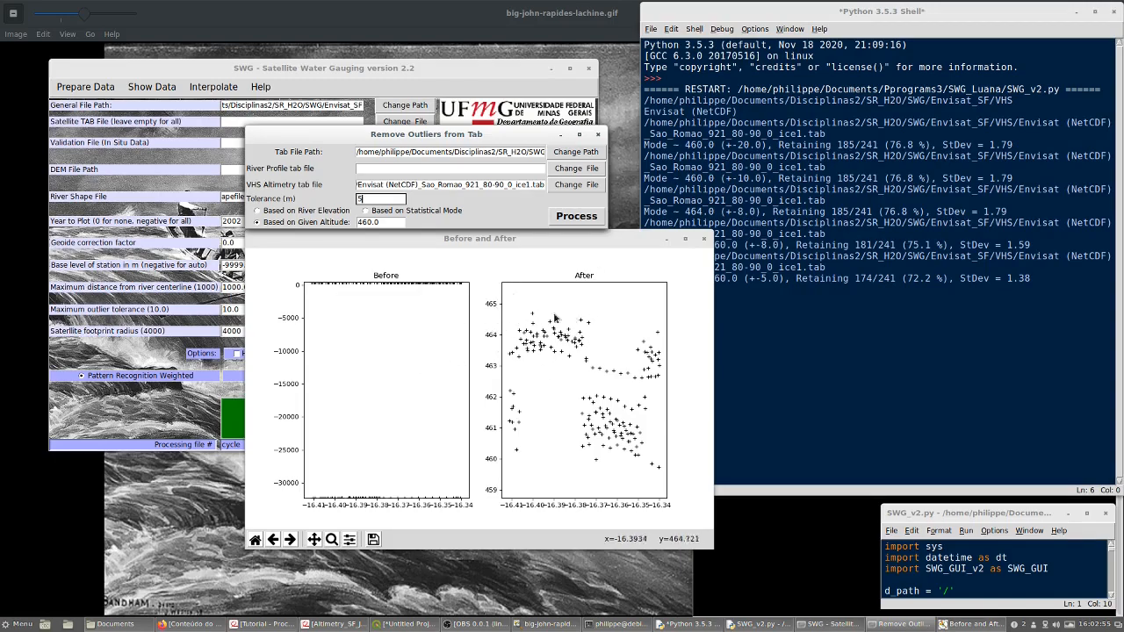
click(704, 240)
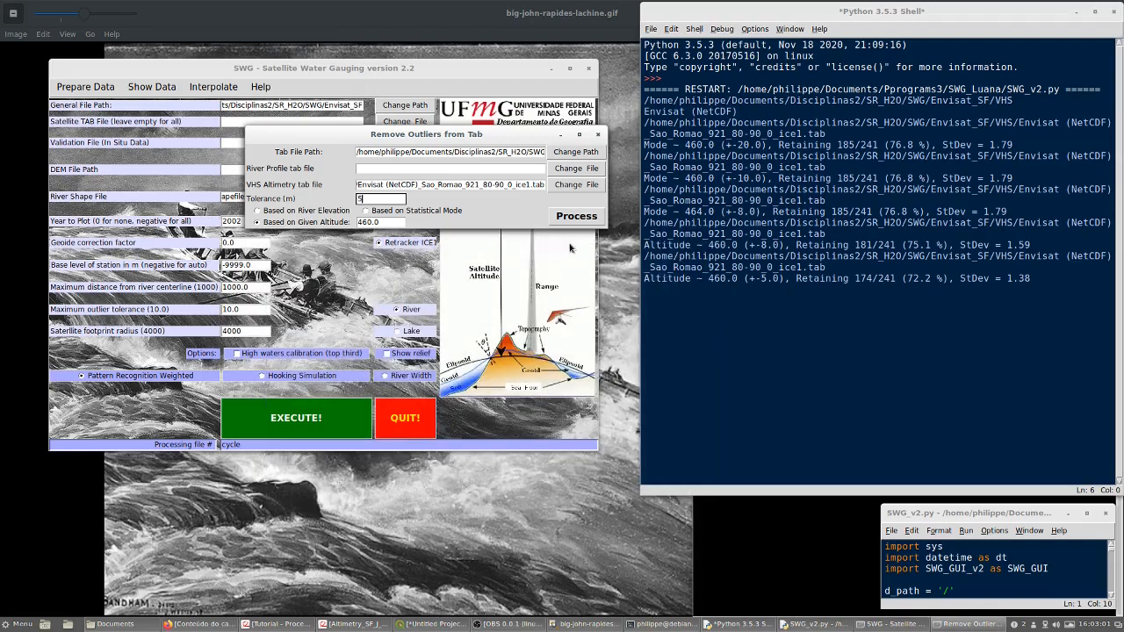
click(597, 136)
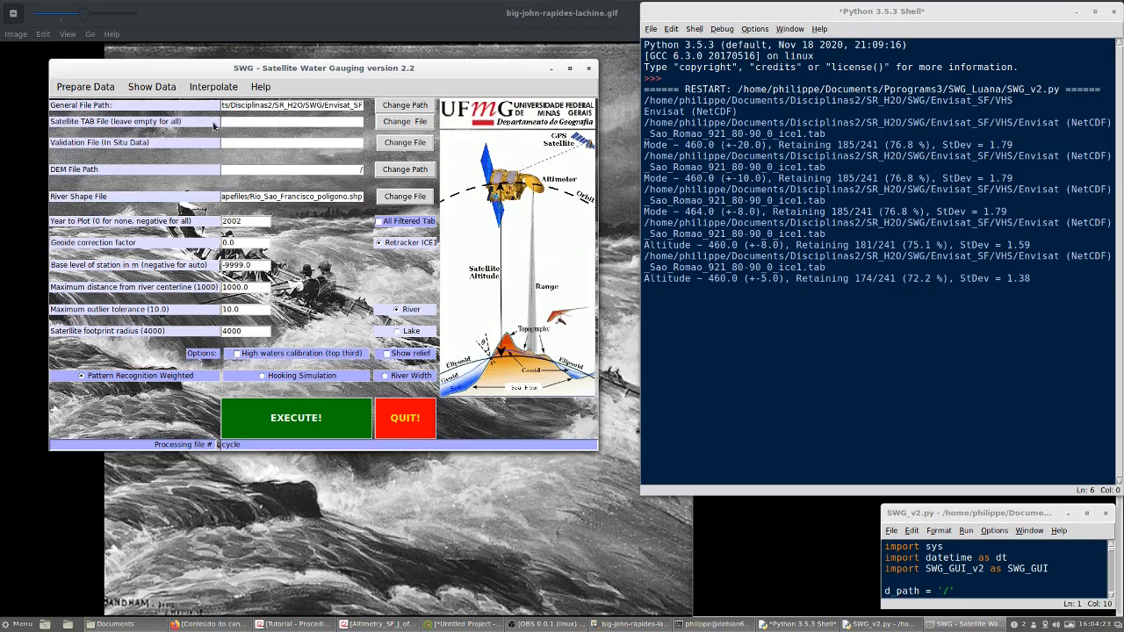
Plot the altimetry values of the unfiltered Envisat (NetCDF)_Sao_Romao_921_80-90_0_ice1.tab from the VHS folder, and close the plot after viewing it
click(168, 89)
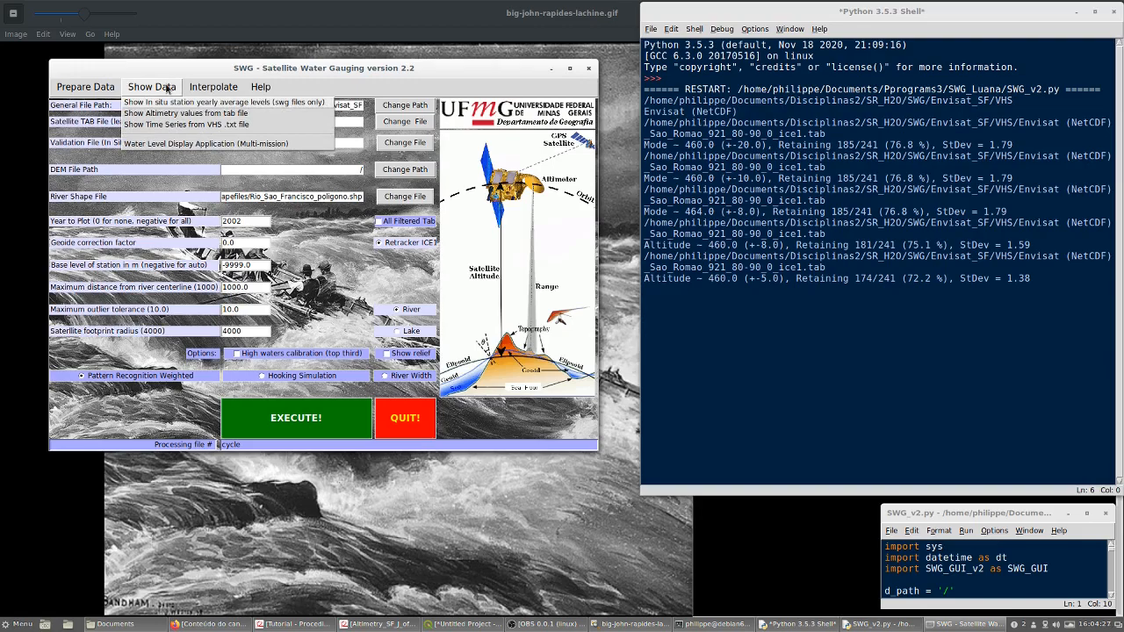
click(209, 114)
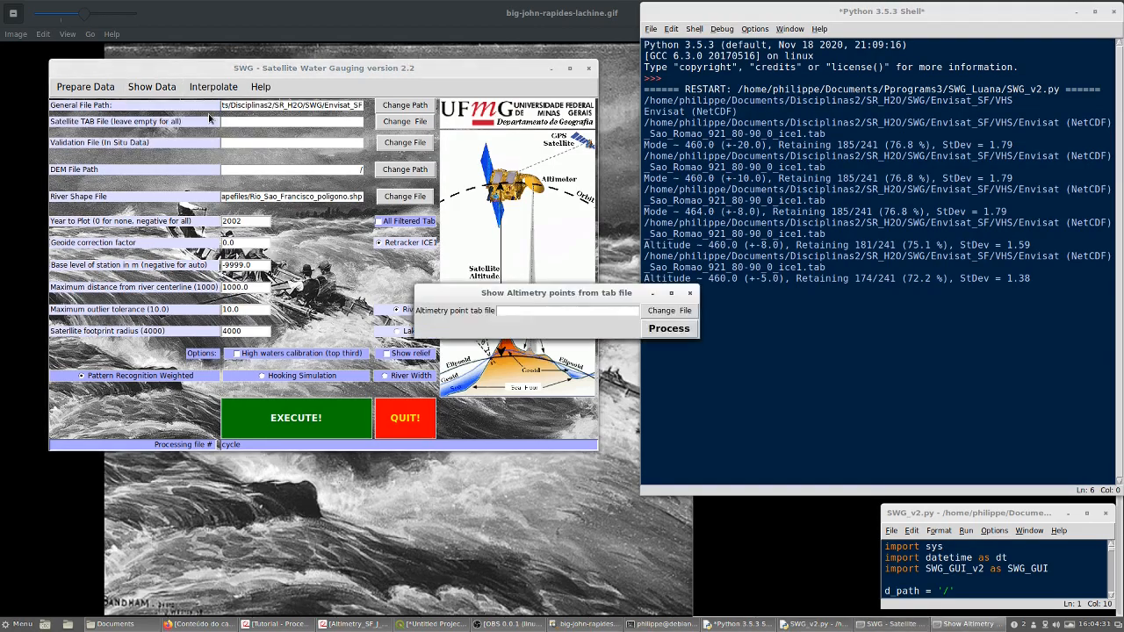
click(667, 311)
drag(388, 207, 355, 141)
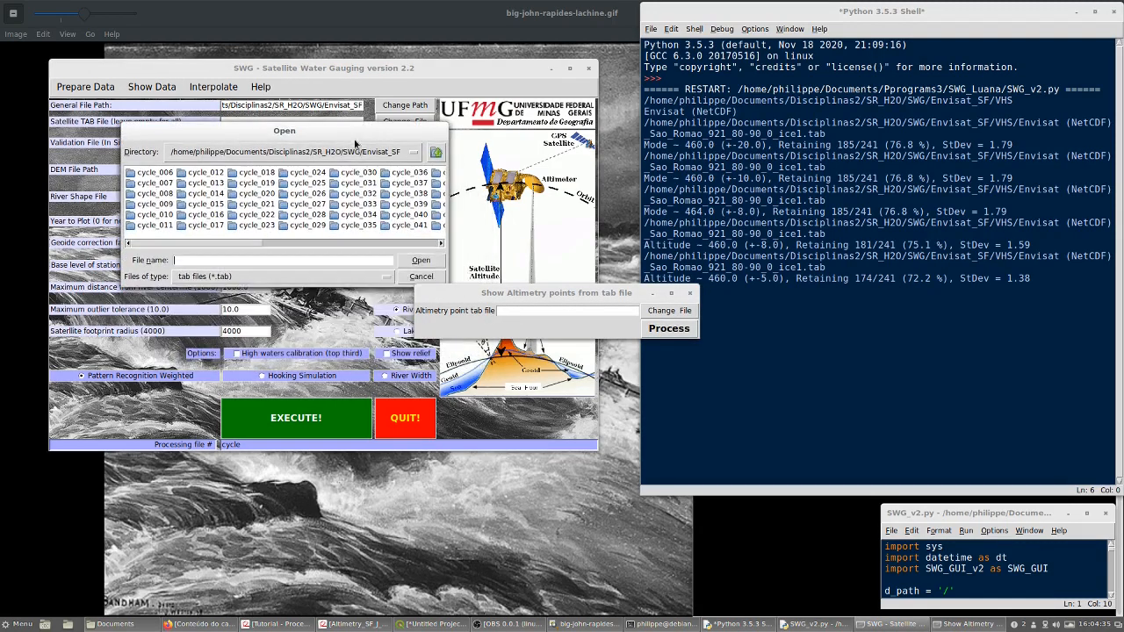
click(393, 245)
click(393, 244)
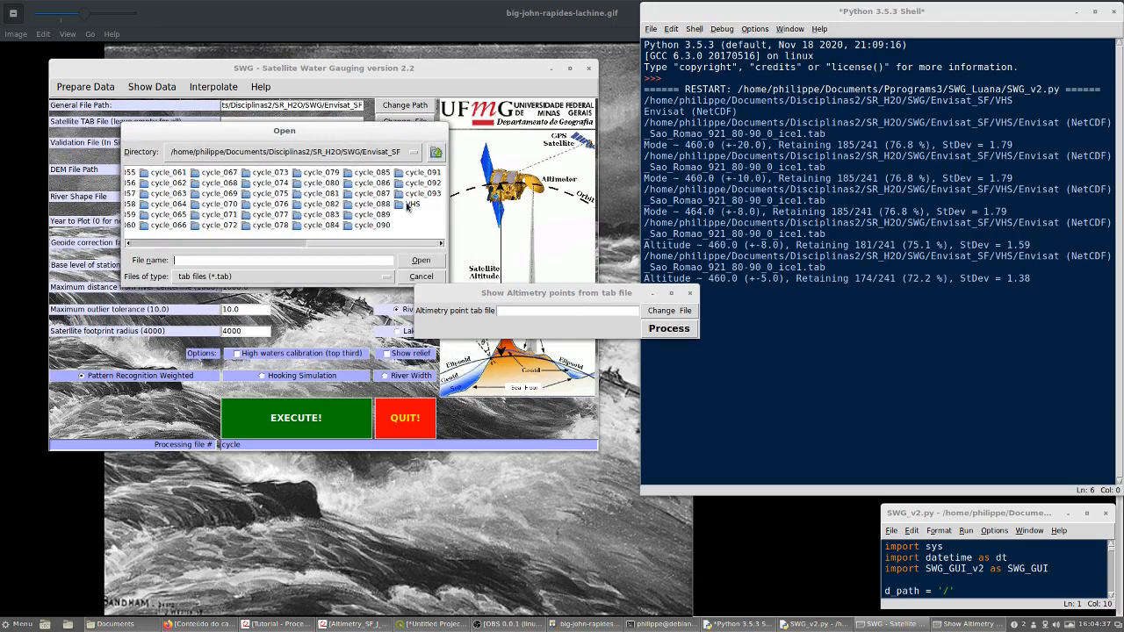
double_click(409, 204)
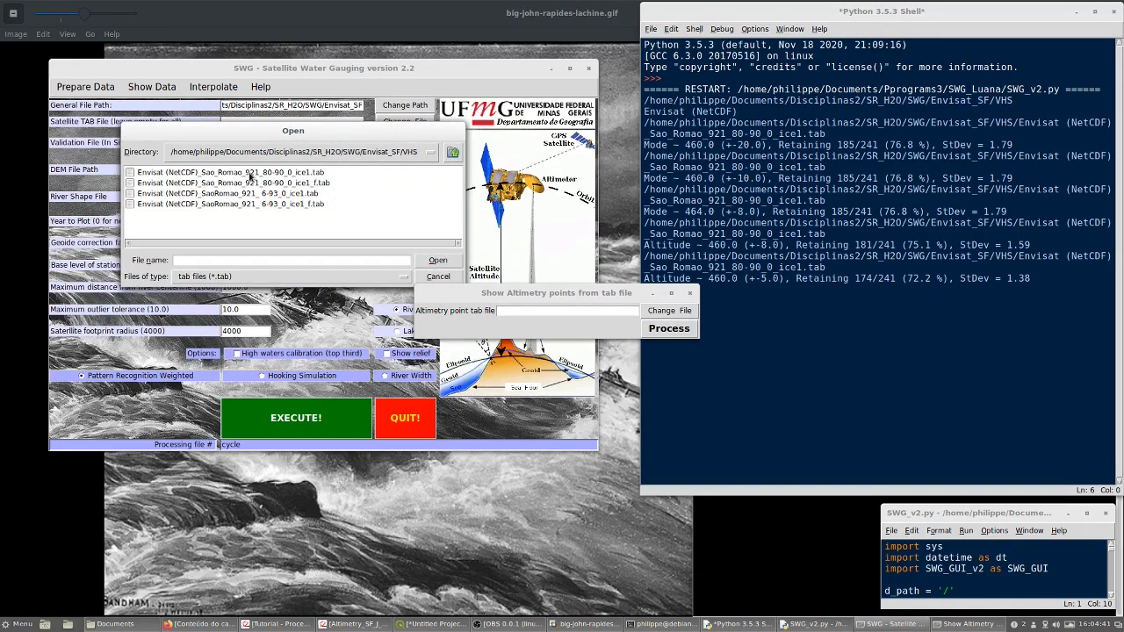
click(250, 174)
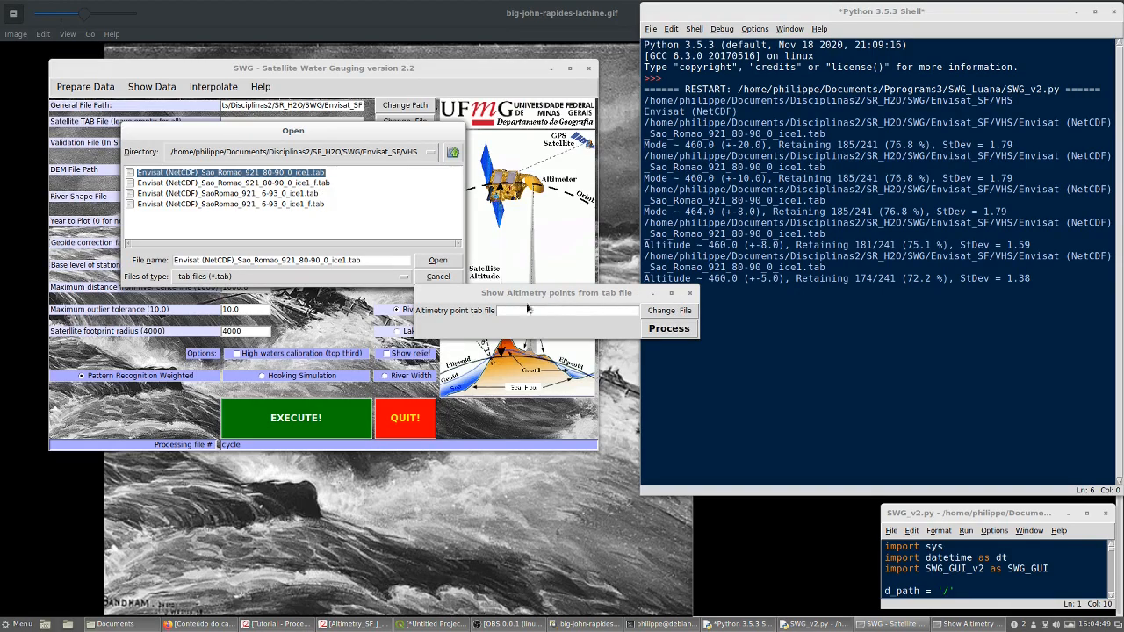
click(438, 260)
click(669, 328)
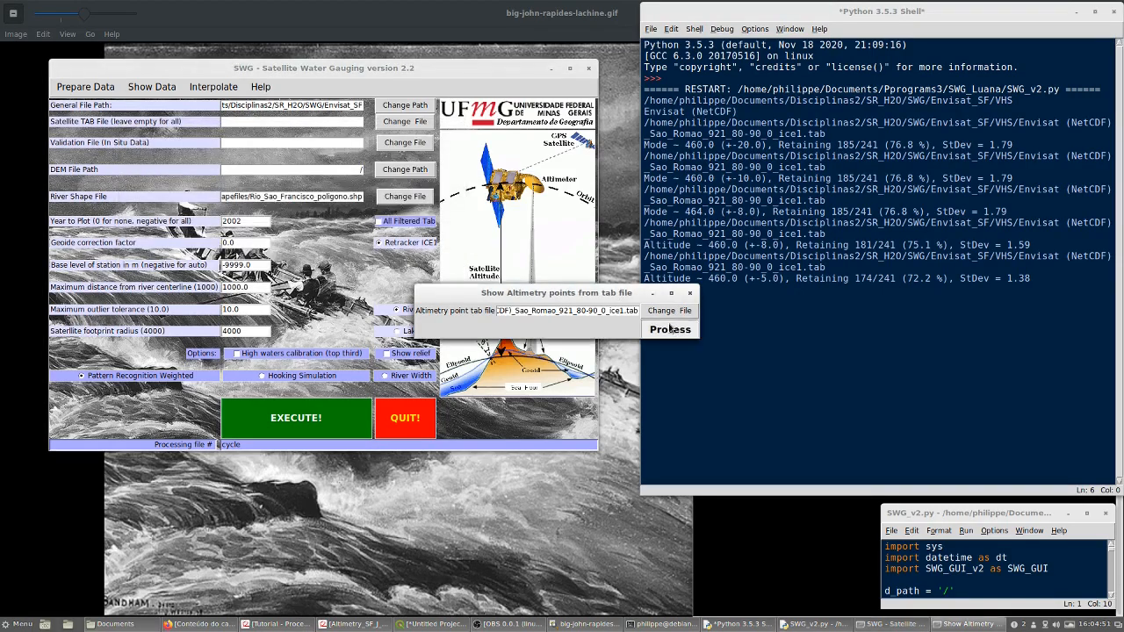
drag(611, 146, 931, 67)
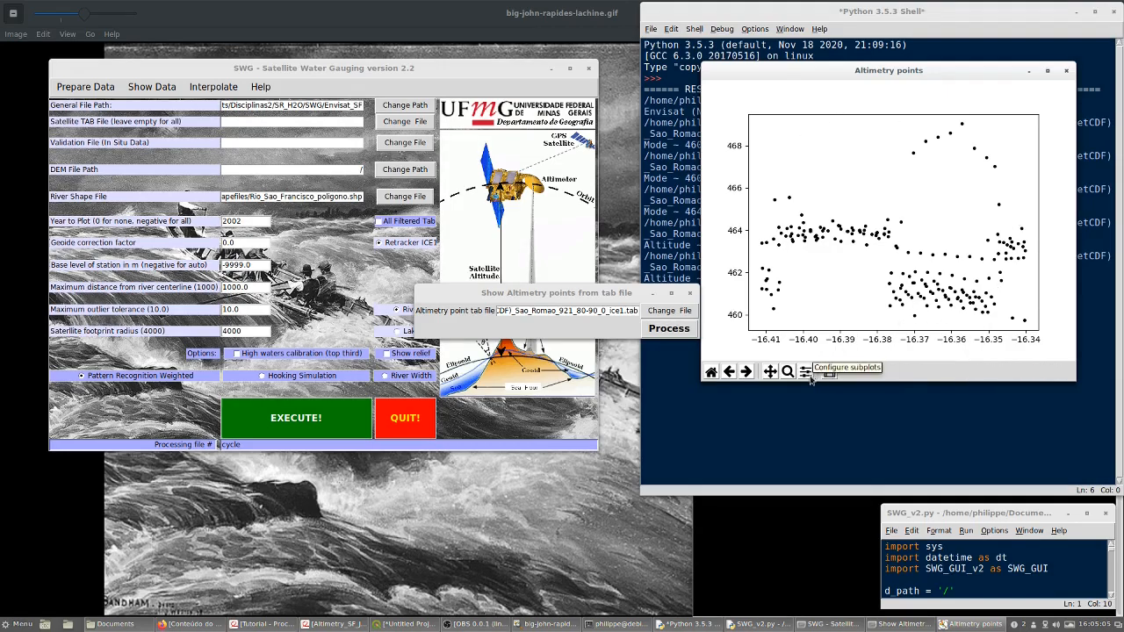
click(1065, 70)
Plot the filtered Envisat (NetCDF)_Sao_Romao_921_80-90_0_ice1_f.tab from the VHS folder for comparison, and close the dialog and plot
click(678, 312)
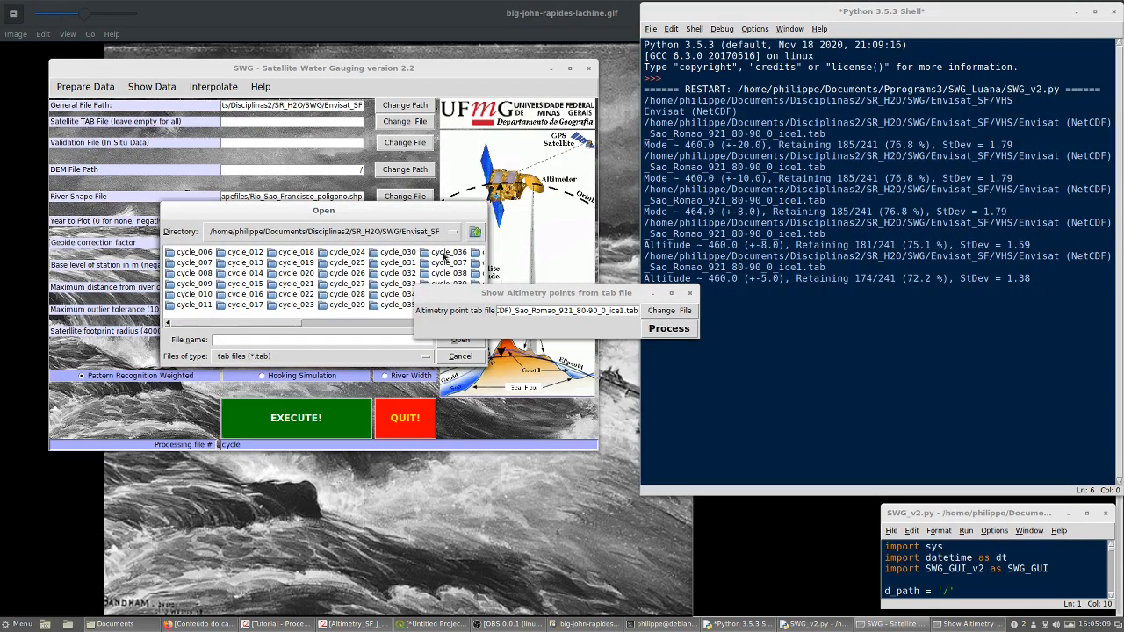
scroll(386, 200, right, 5)
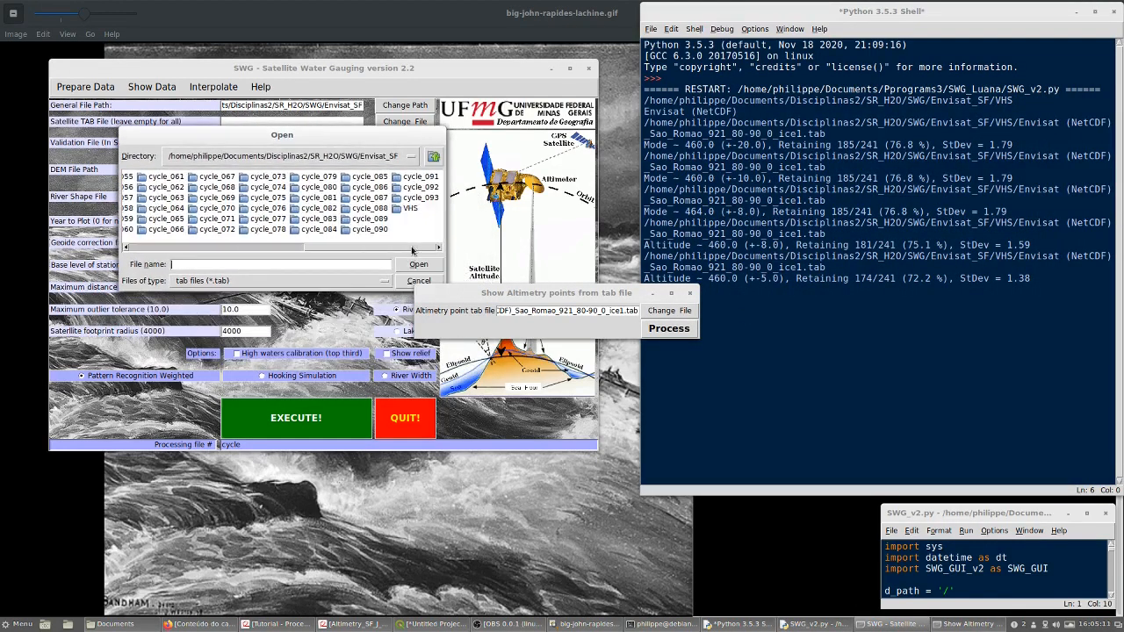
double_click(403, 209)
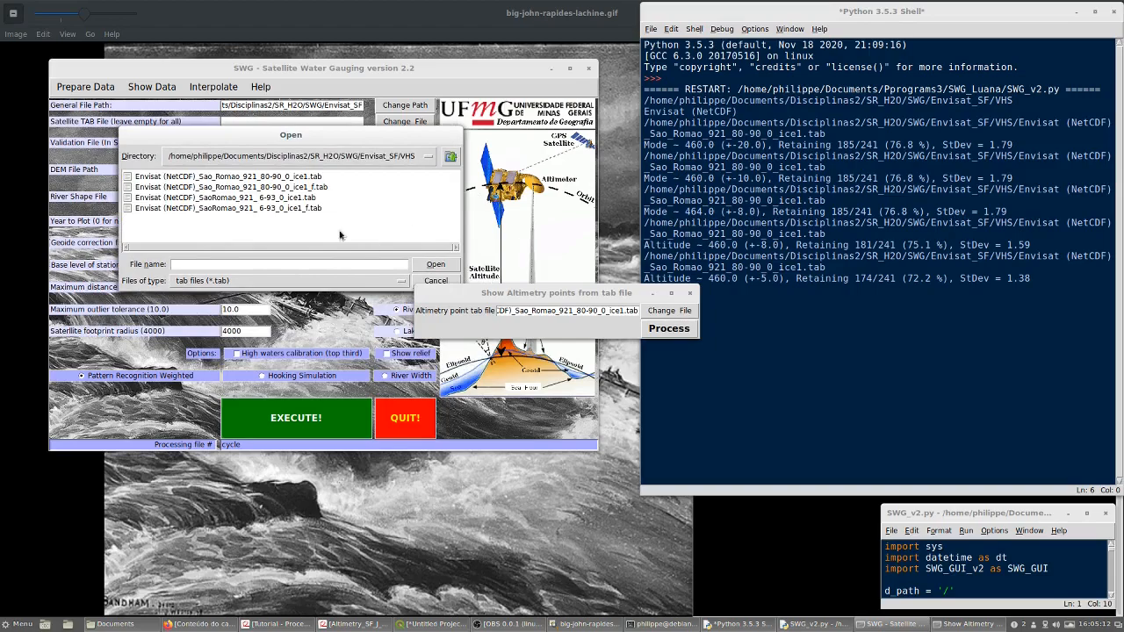
click(323, 188)
click(436, 264)
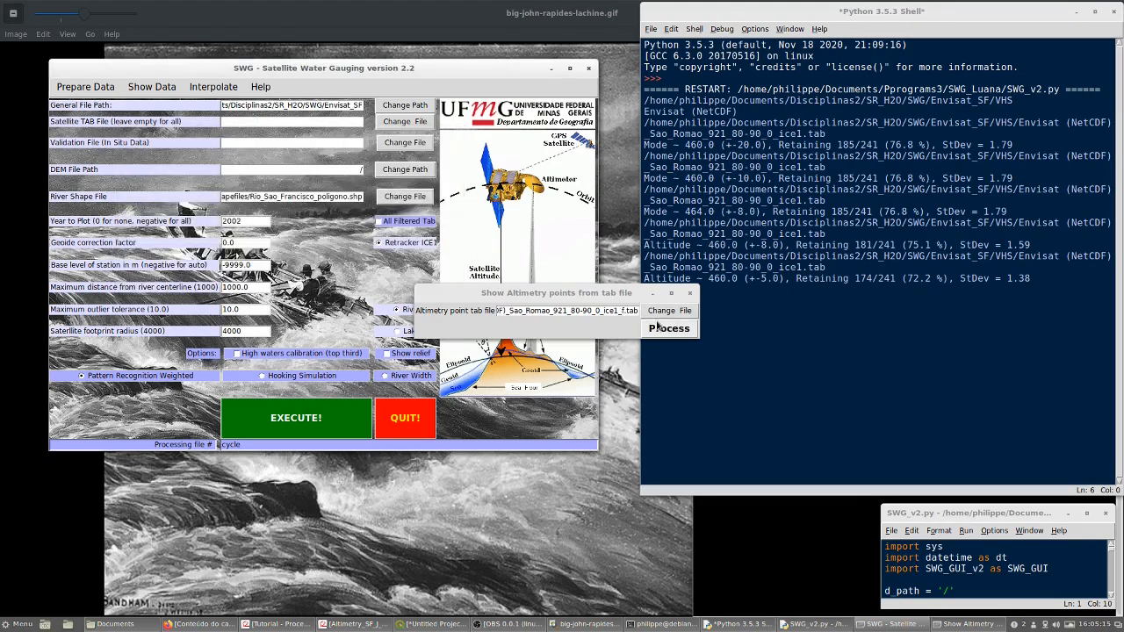
click(668, 329)
drag(600, 164, 882, 107)
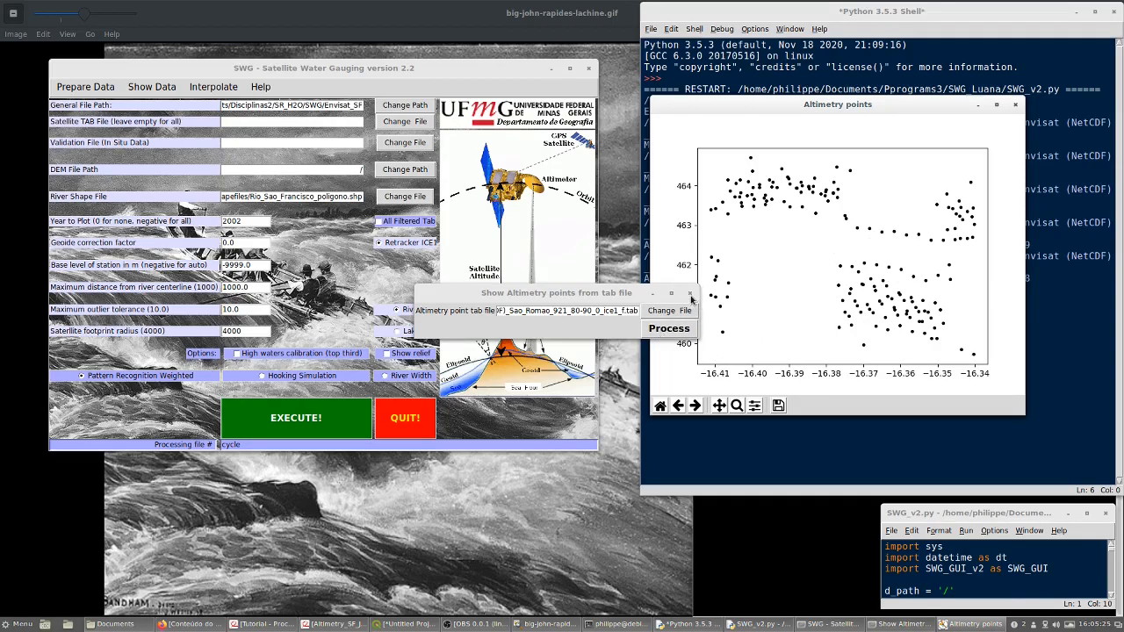
drag(602, 296, 463, 281)
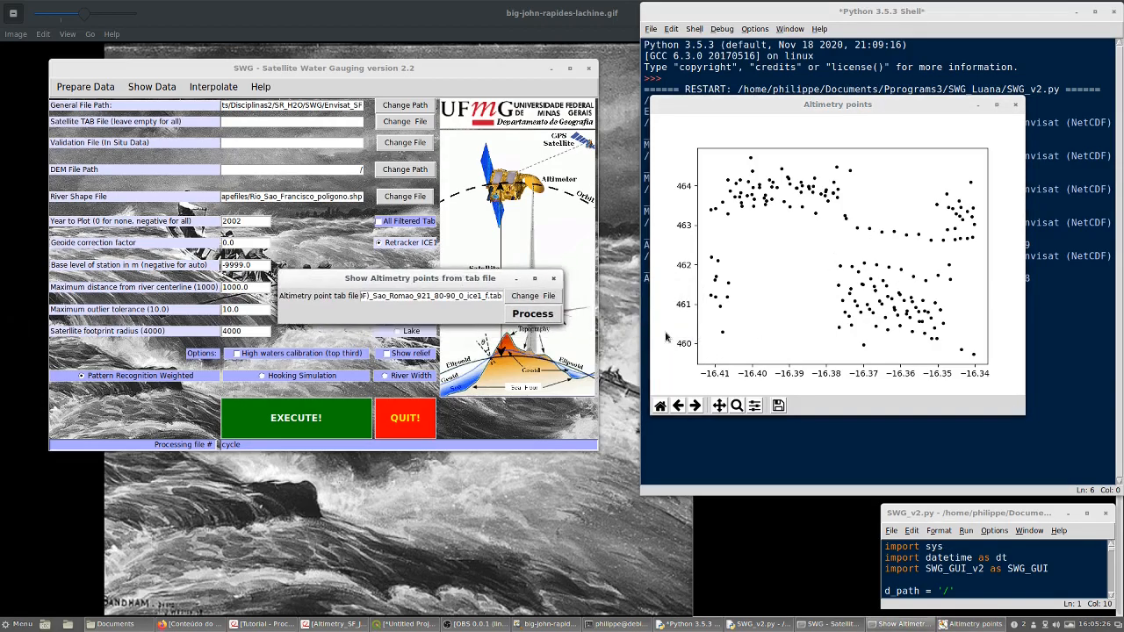
click(554, 280)
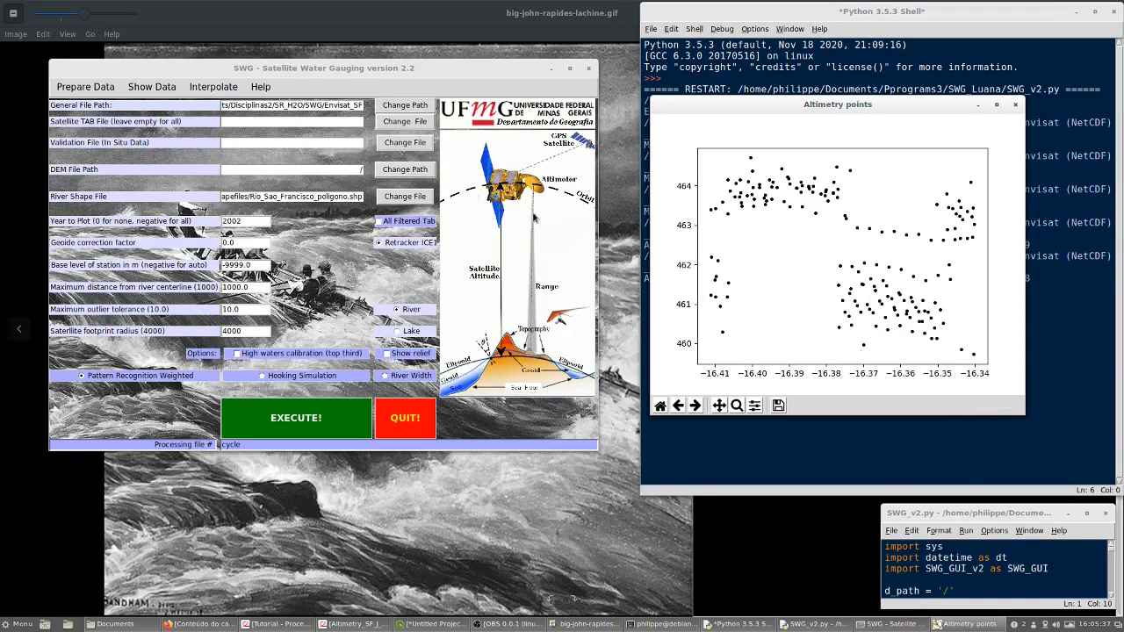
click(1015, 105)
click(171, 91)
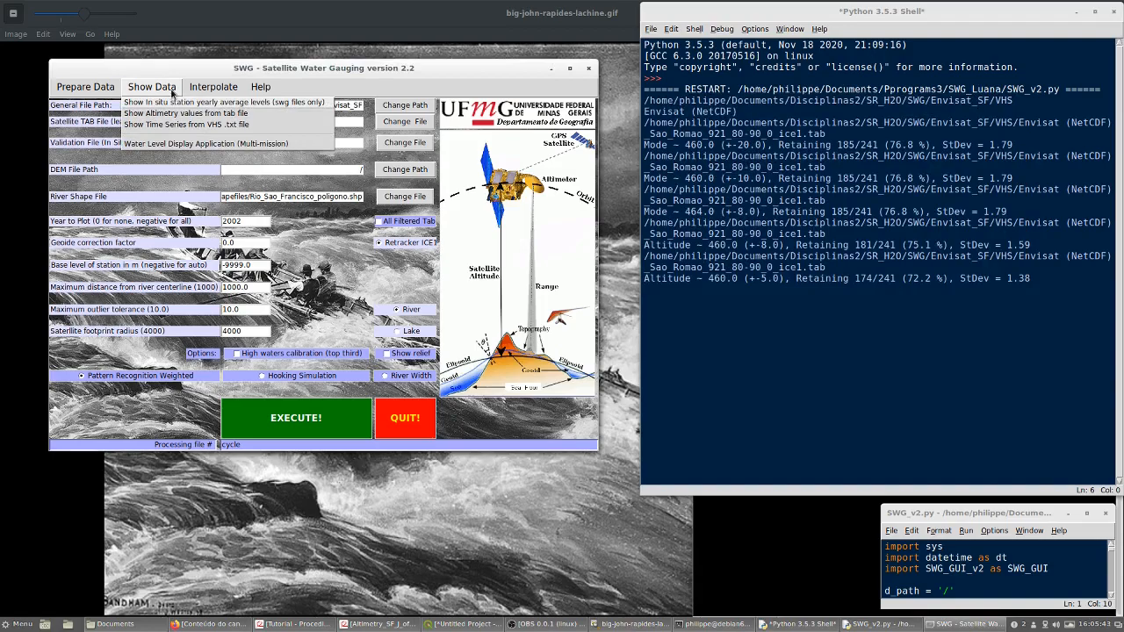
mouse_move(87, 85)
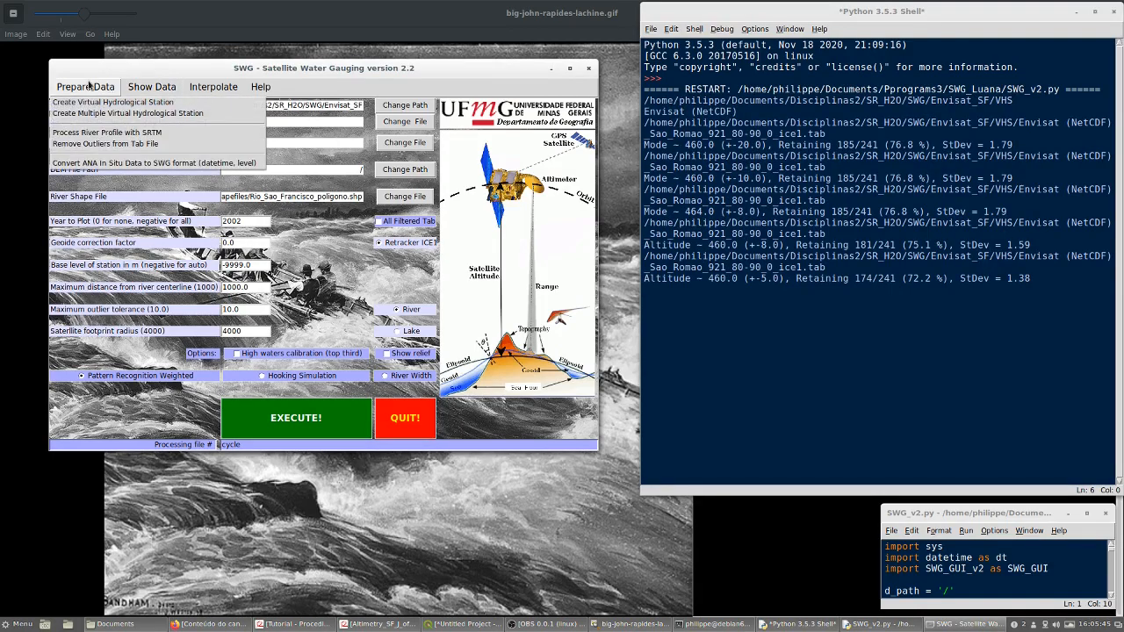
Open the in situ station yearly average levels tool and browse to the SWG folder for the station file
mouse_move(147, 91)
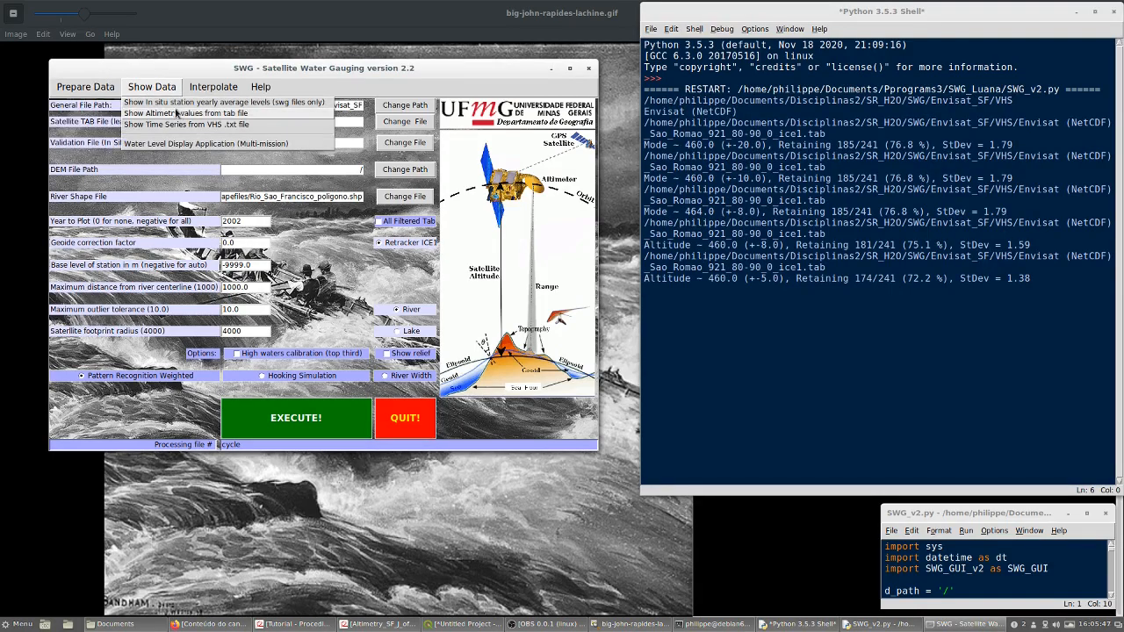
click(262, 105)
click(681, 310)
drag(369, 217, 416, 103)
click(413, 116)
click(412, 103)
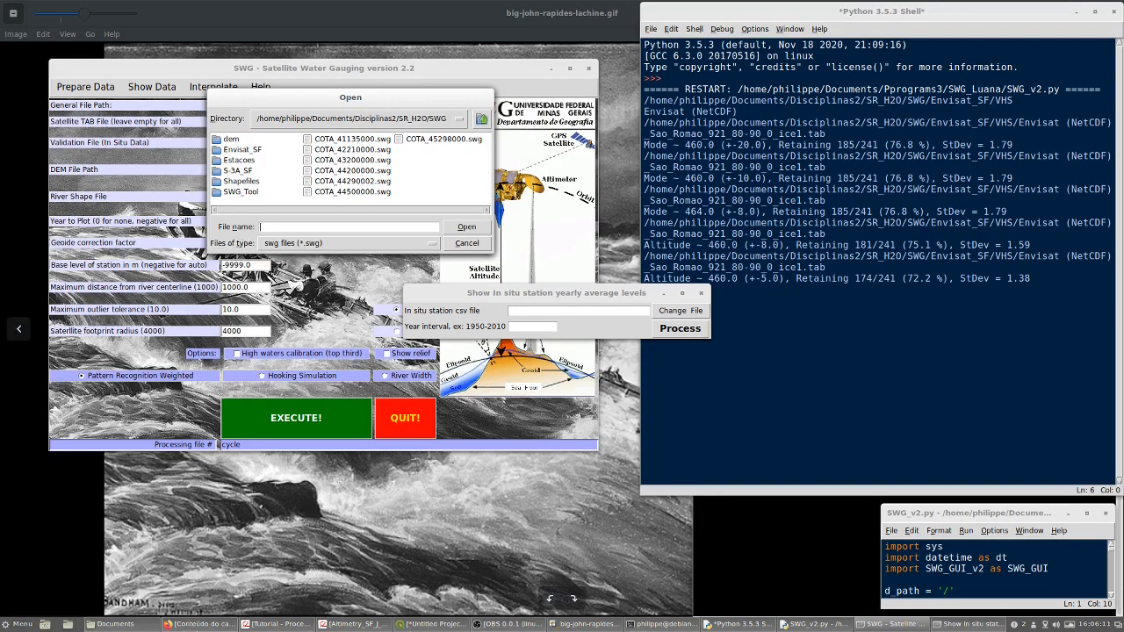
Switch to QGIS, label the Estacoes_ANA_SF layer with the Codigo field, and return to SWG
click(430, 624)
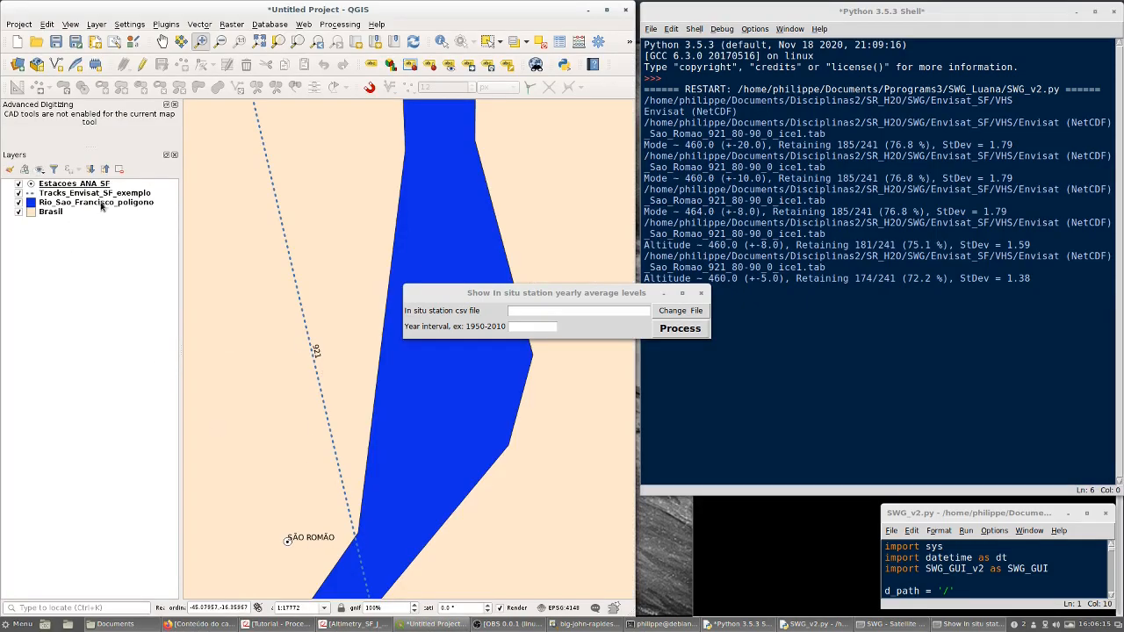
click(79, 185)
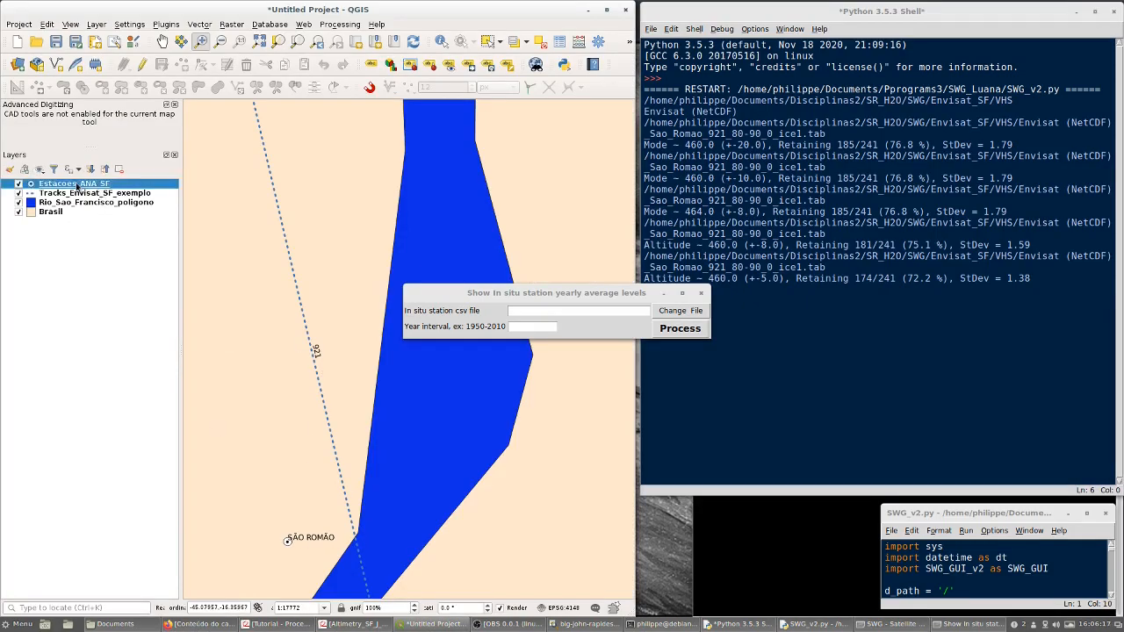
double_click(77, 185)
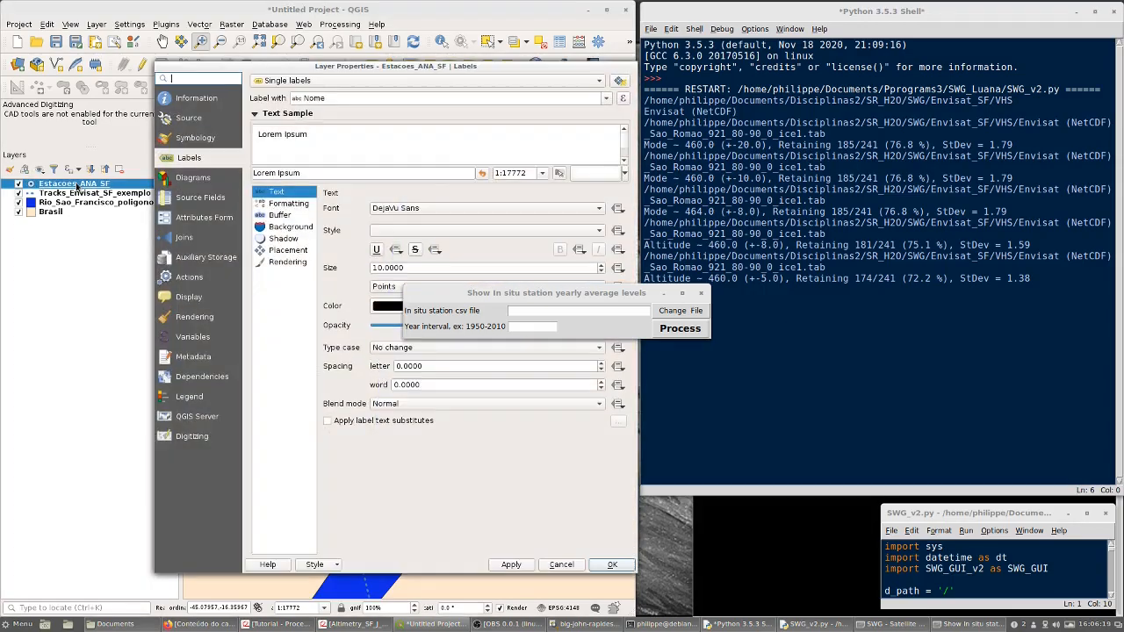
drag(401, 68, 255, 27)
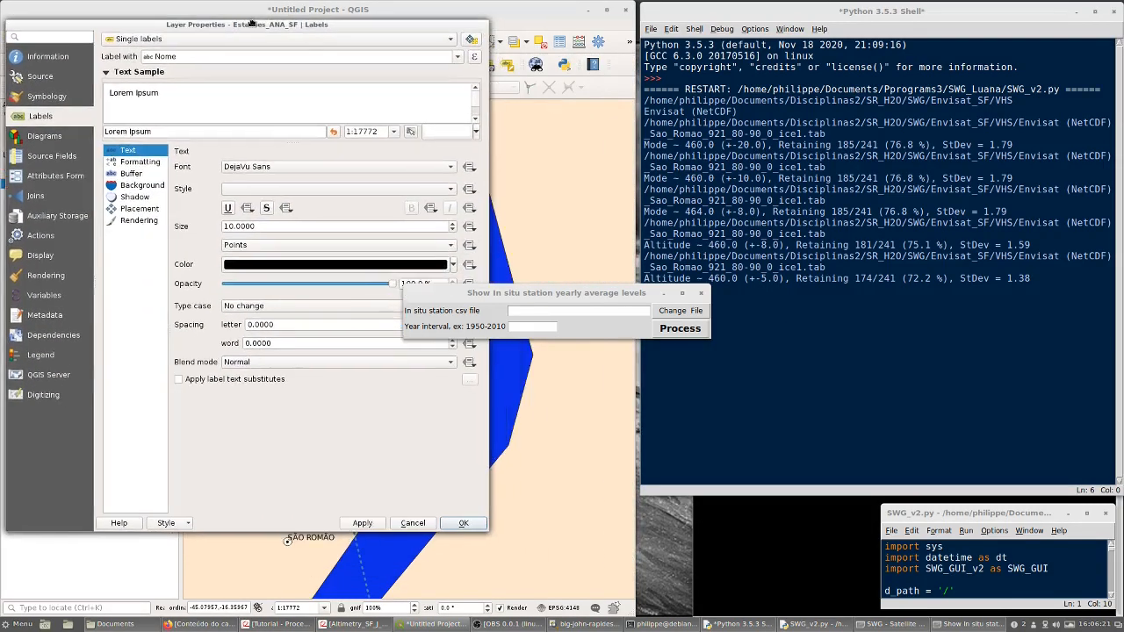
click(461, 59)
scroll(439, 106, down, 5)
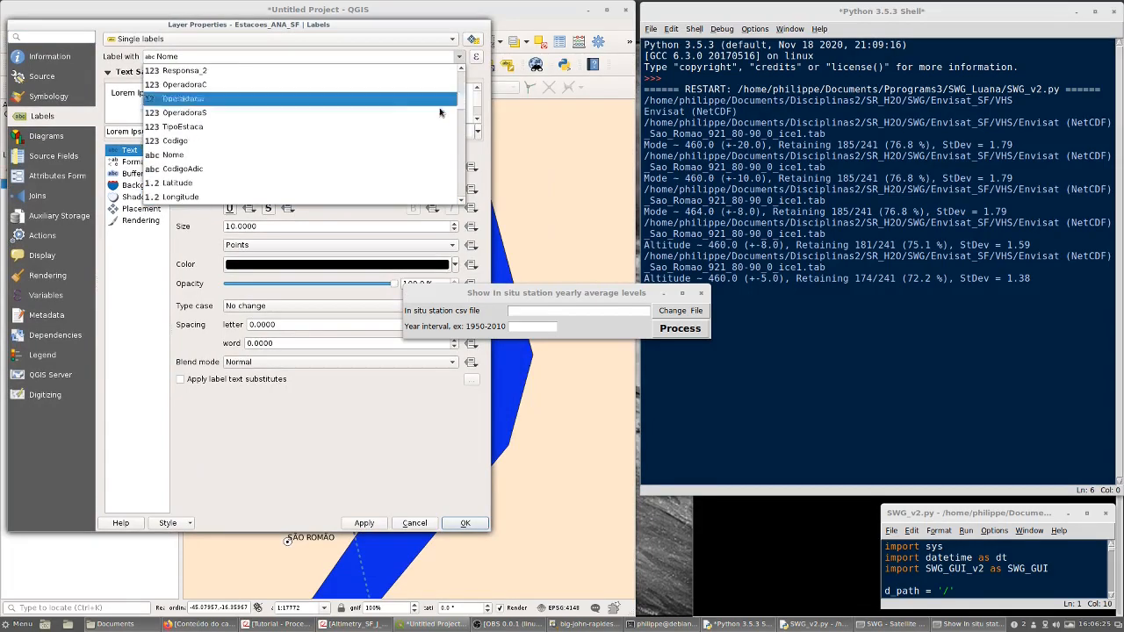
click(234, 149)
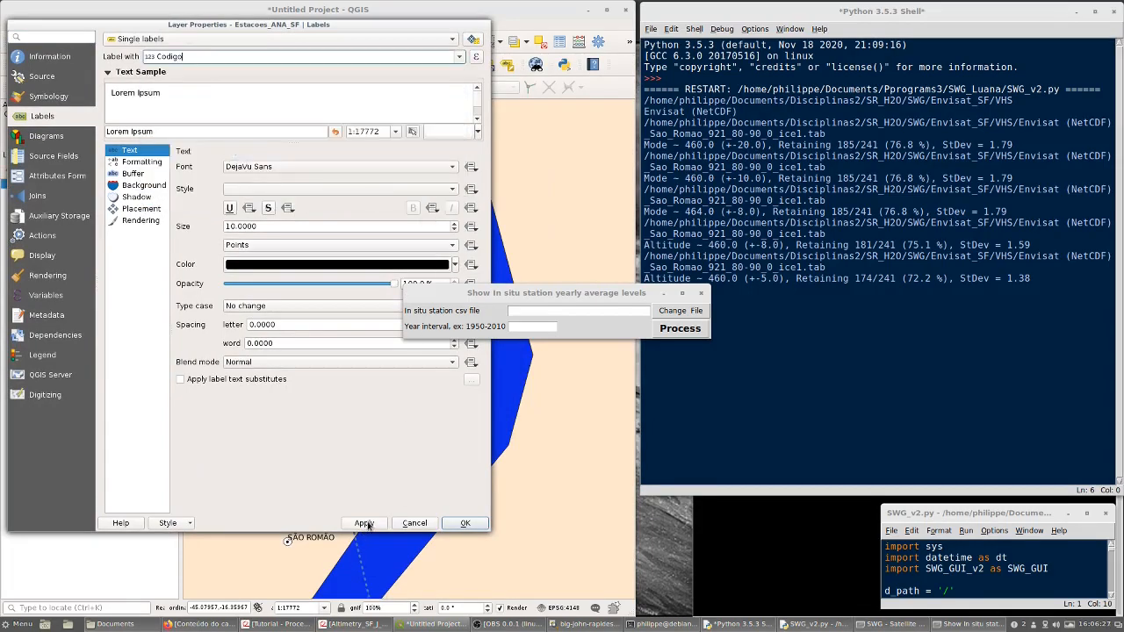
click(465, 522)
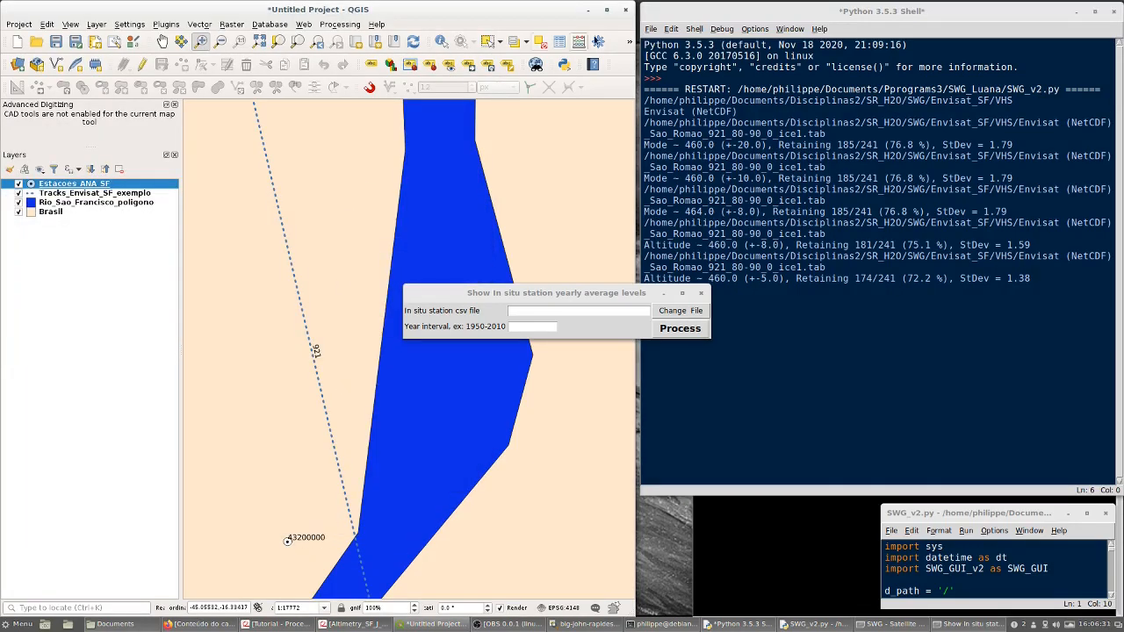
click(586, 12)
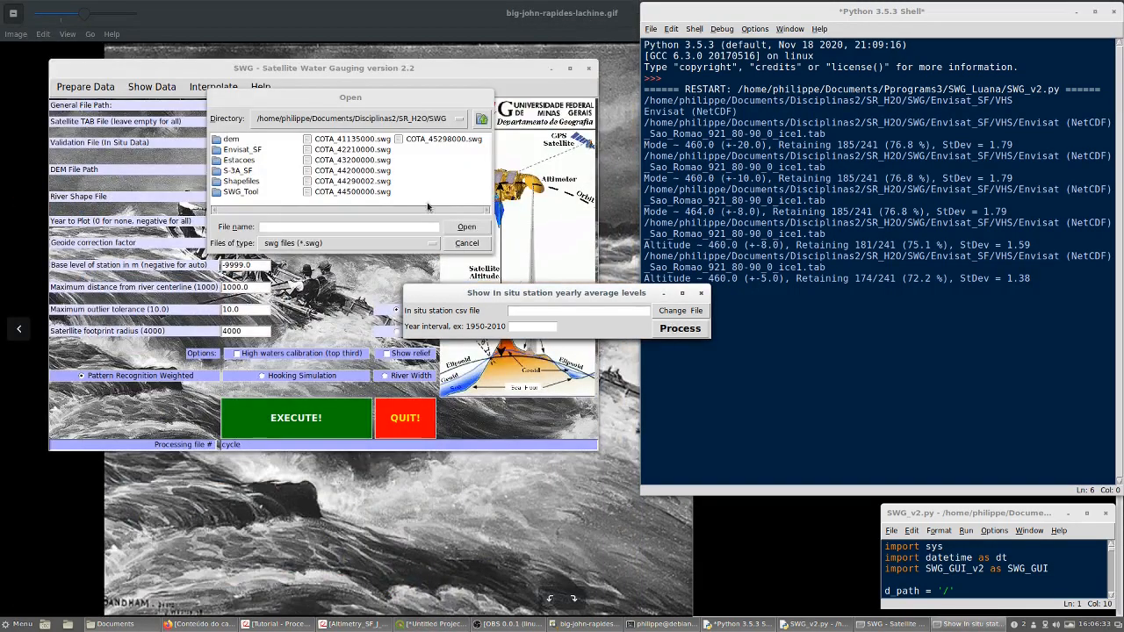
Plot the yearly levels of in situ station file COTA_43200000.swg for the year interval 2000-2010
click(352, 160)
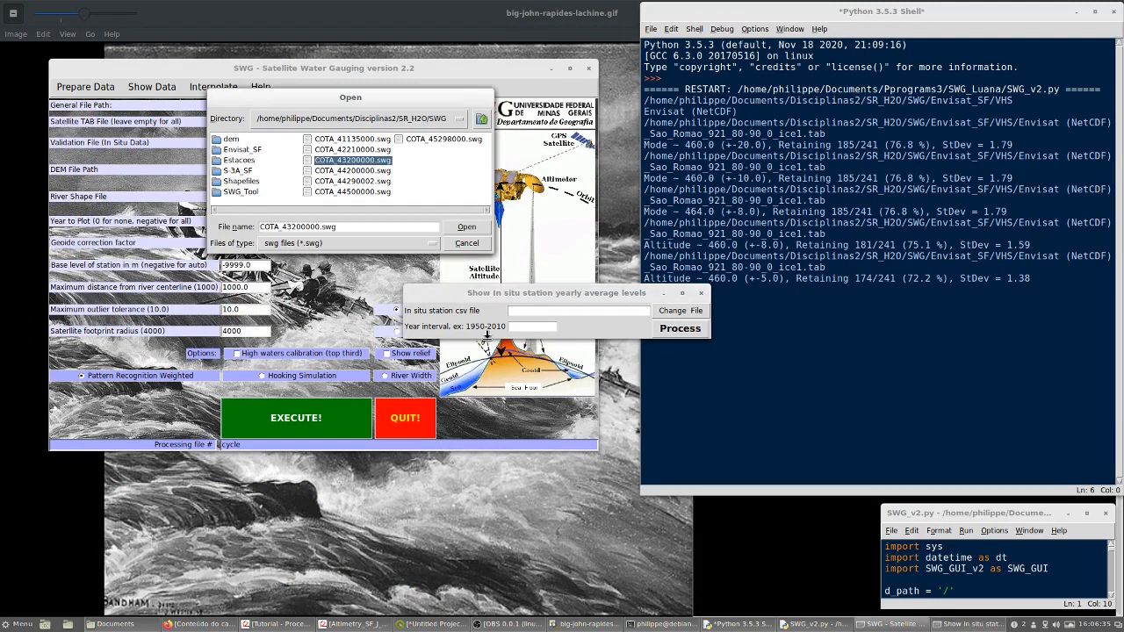
click(466, 228)
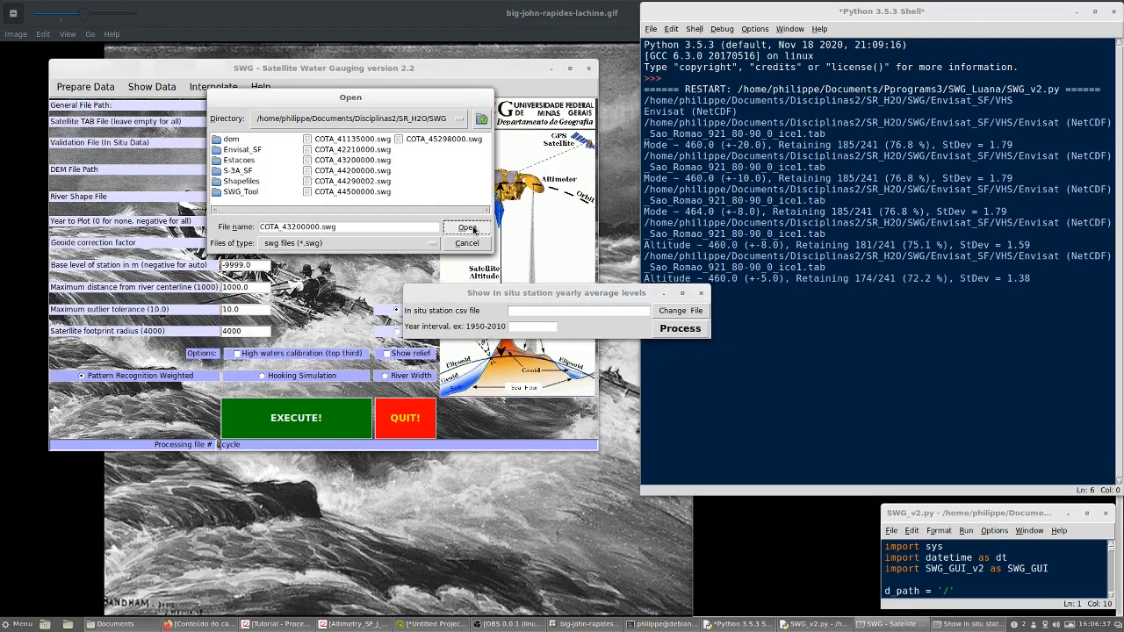
click(517, 327)
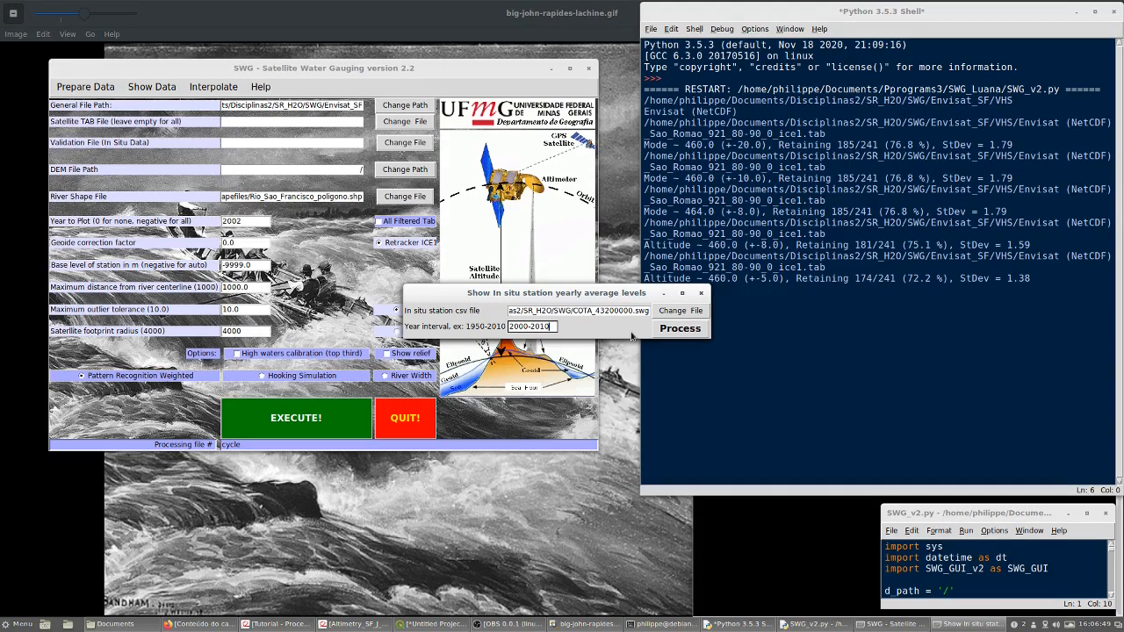
drag(585, 293, 328, 506)
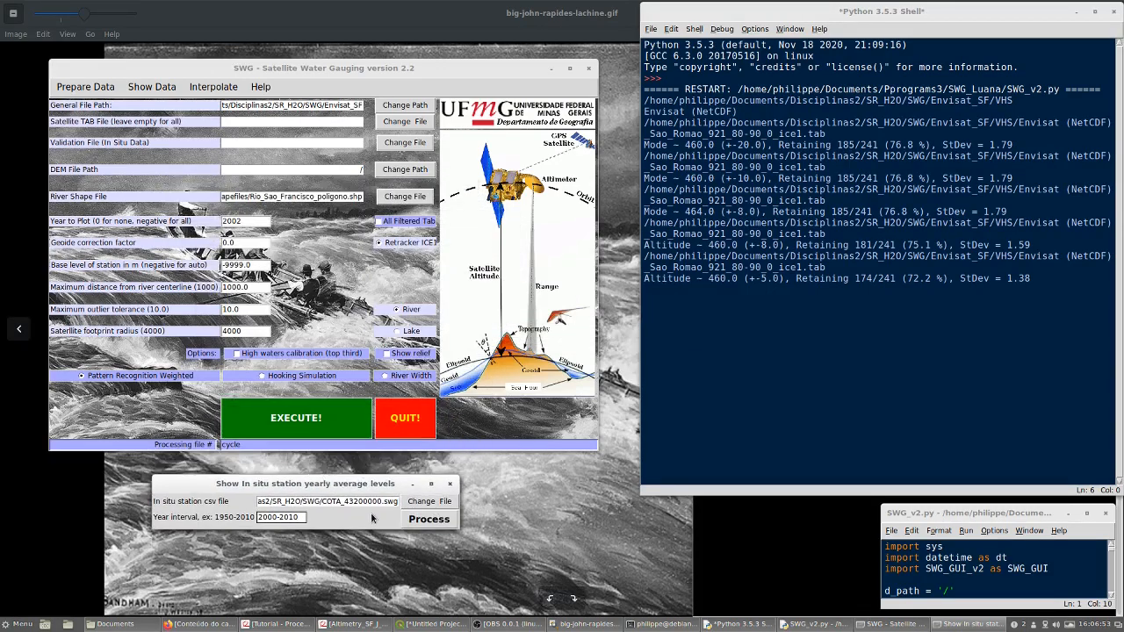
click(430, 519)
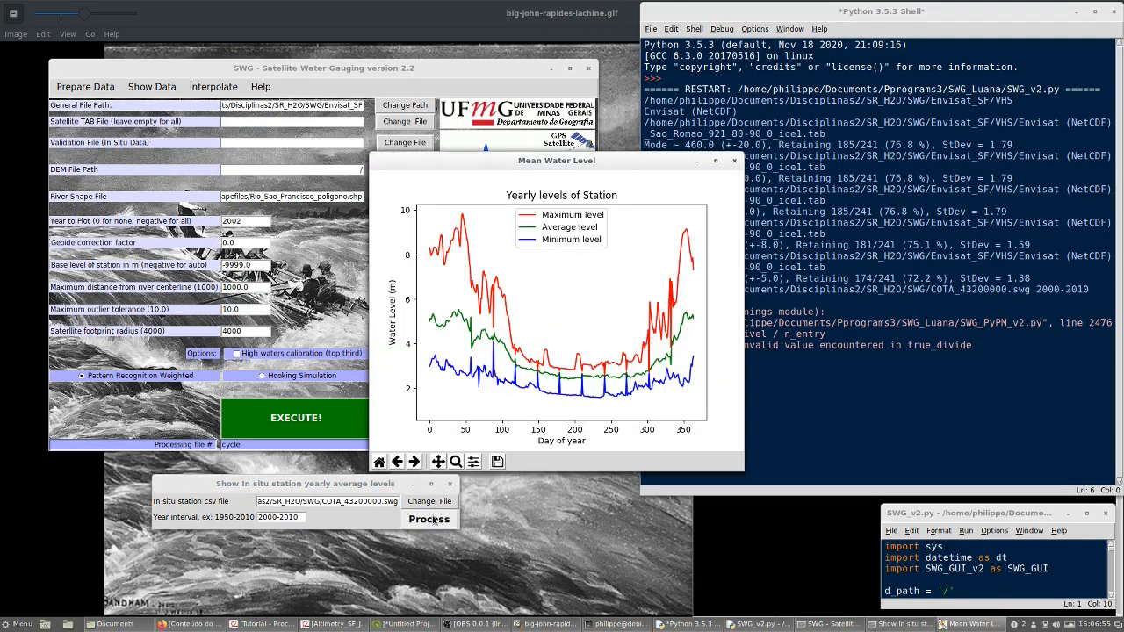
Enlarge the Mean Water Level plot to examine the maximum, average and minimum curves, and close the plot and the yearly levels tool
drag(576, 157, 216, 17)
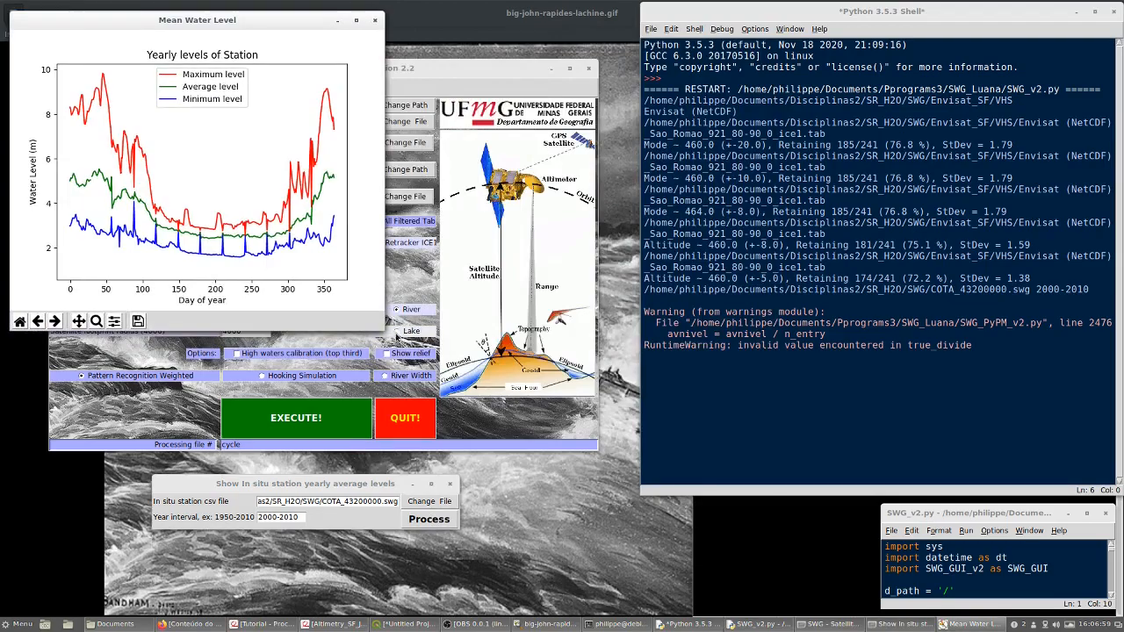
drag(382, 327, 1073, 419)
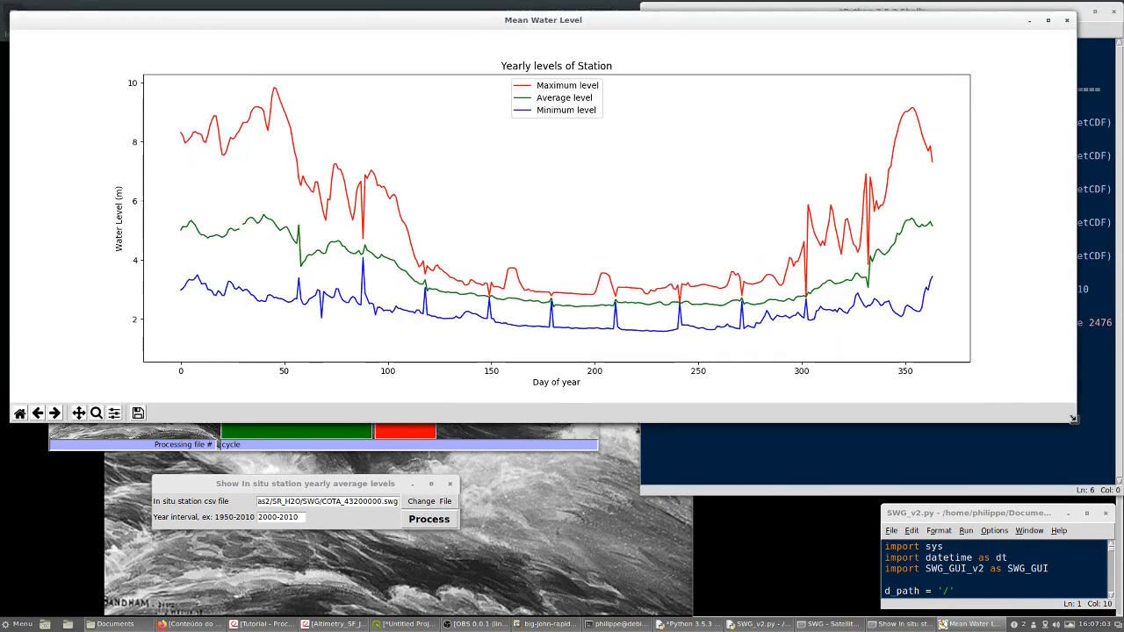
drag(382, 485, 401, 512)
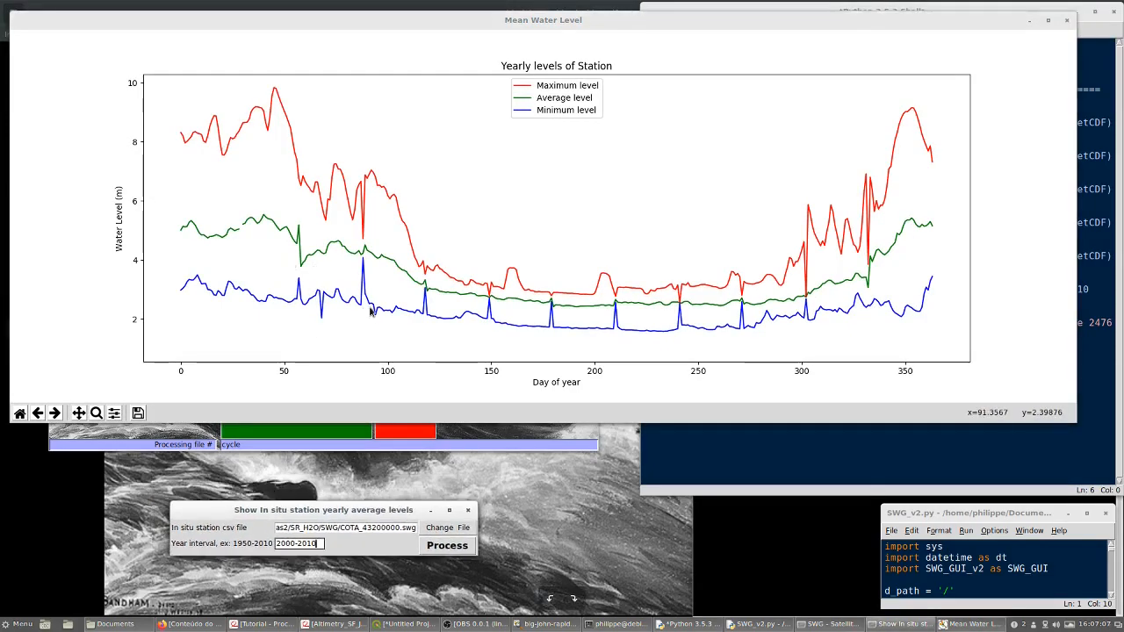
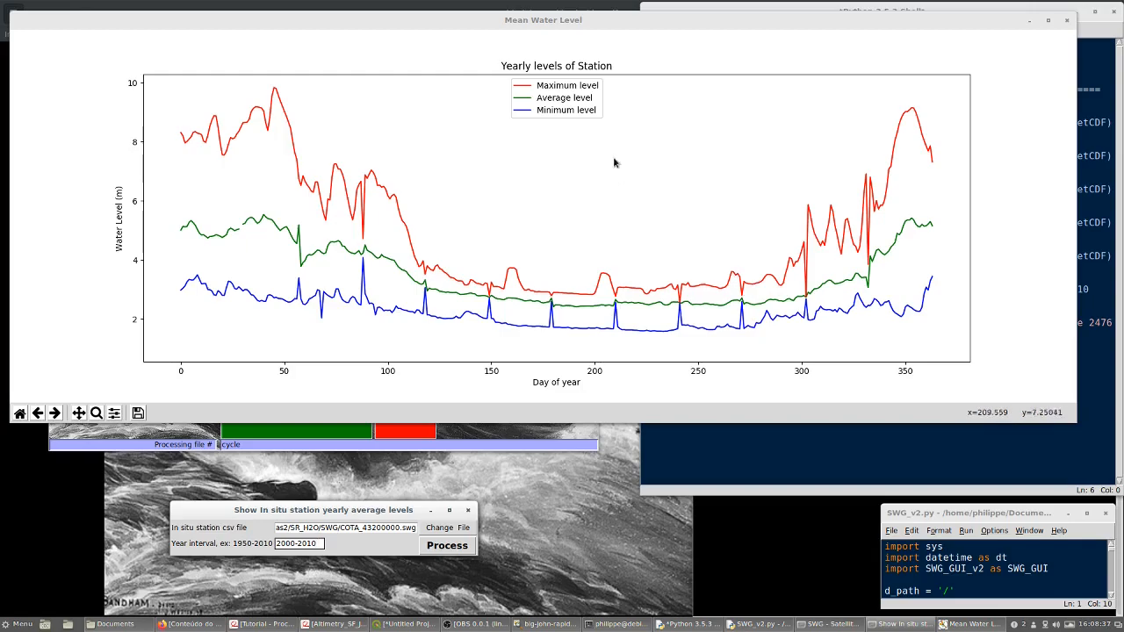
drag(557, 24, 570, 36)
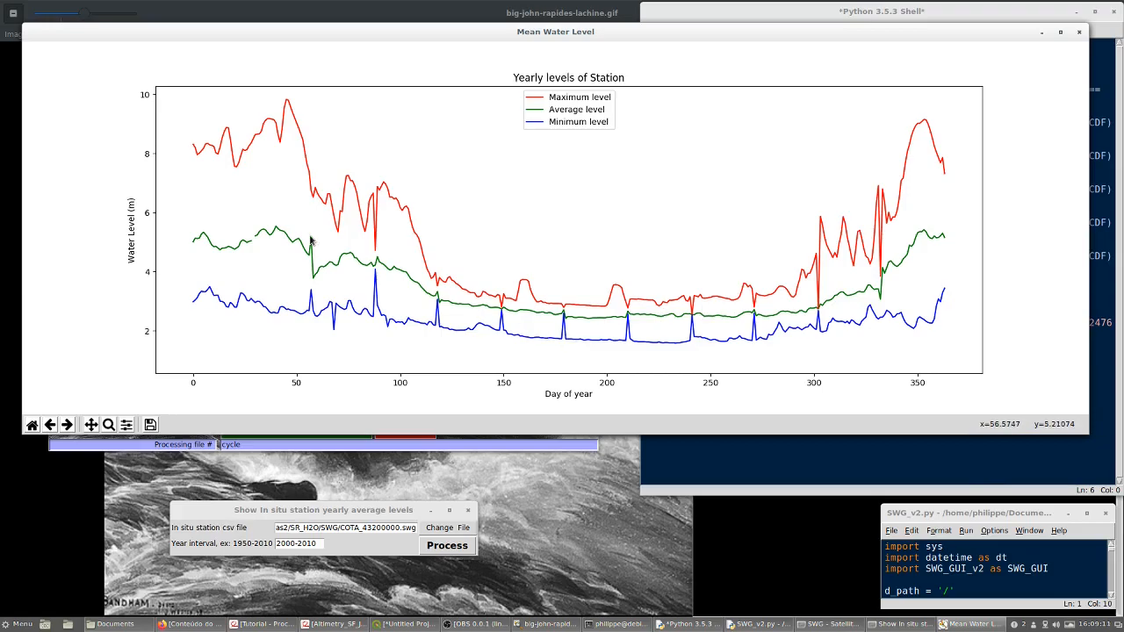
click(1073, 33)
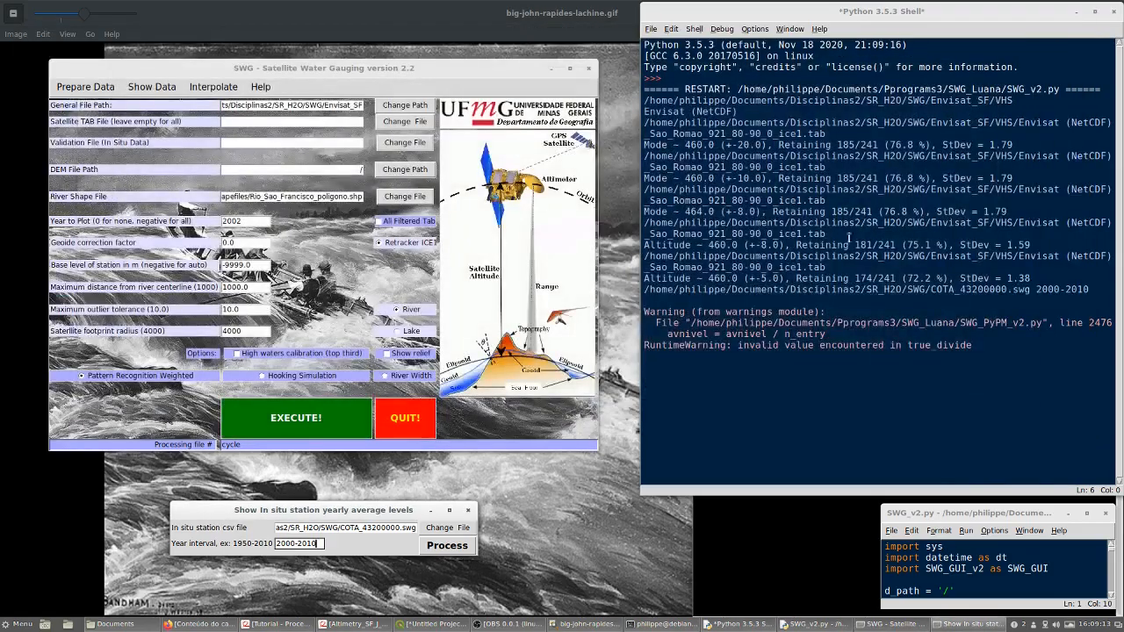
click(468, 510)
click(155, 87)
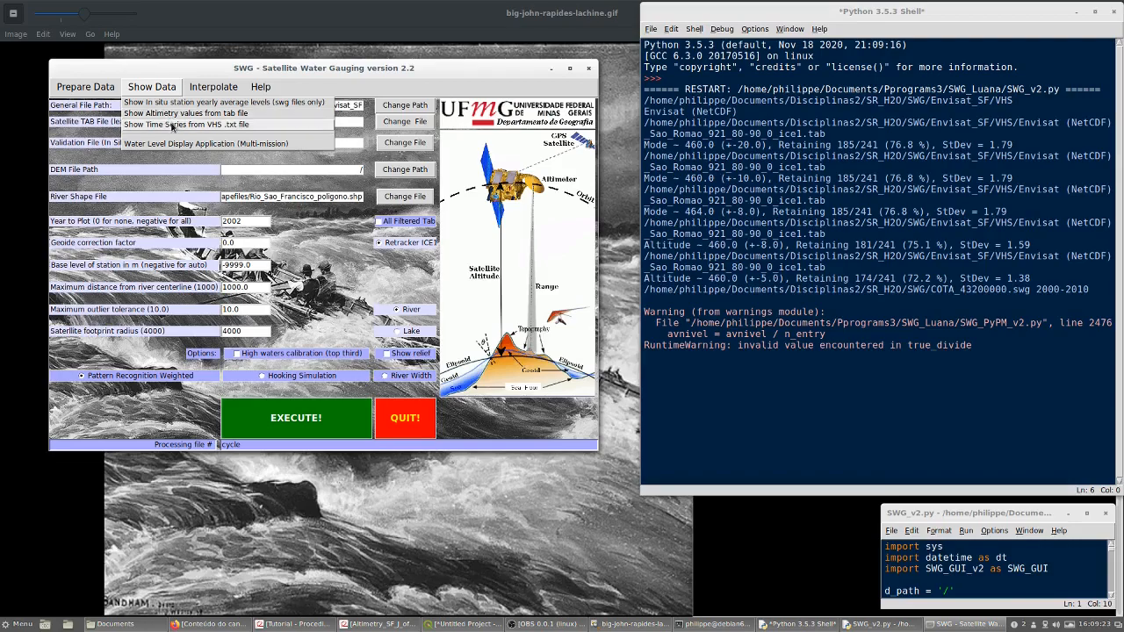
click(191, 75)
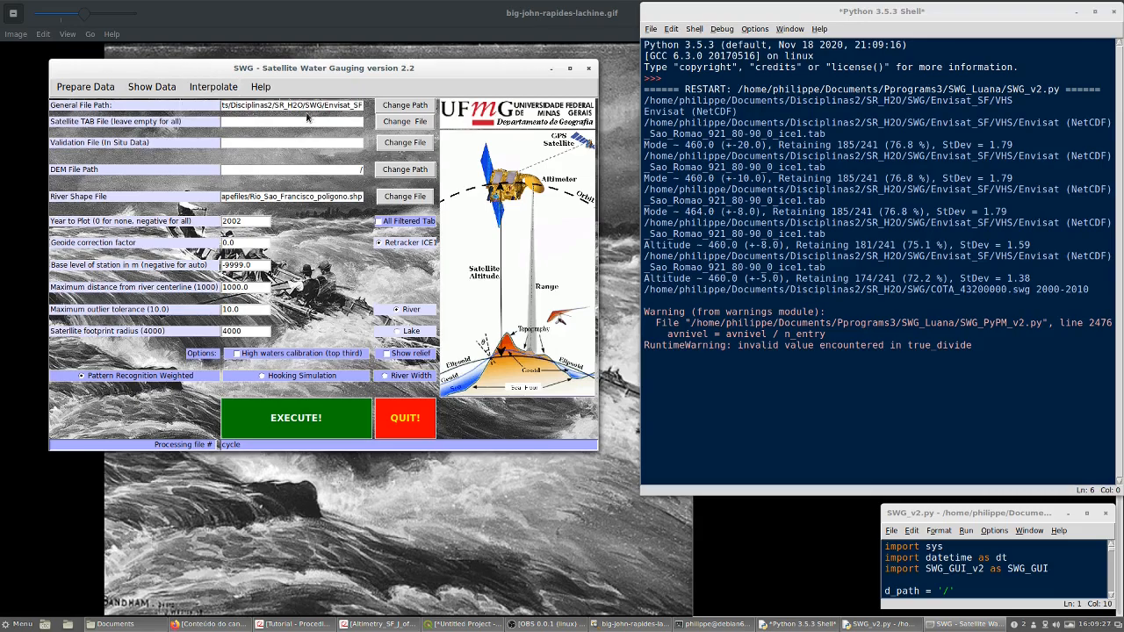
Set the general file path to the Envisat_SF/VHS folder and the satellite TAB file to Envisat (NetCDF)_Sao_Romao_921_80-90_0_ice1_f.tab
click(415, 108)
click(455, 325)
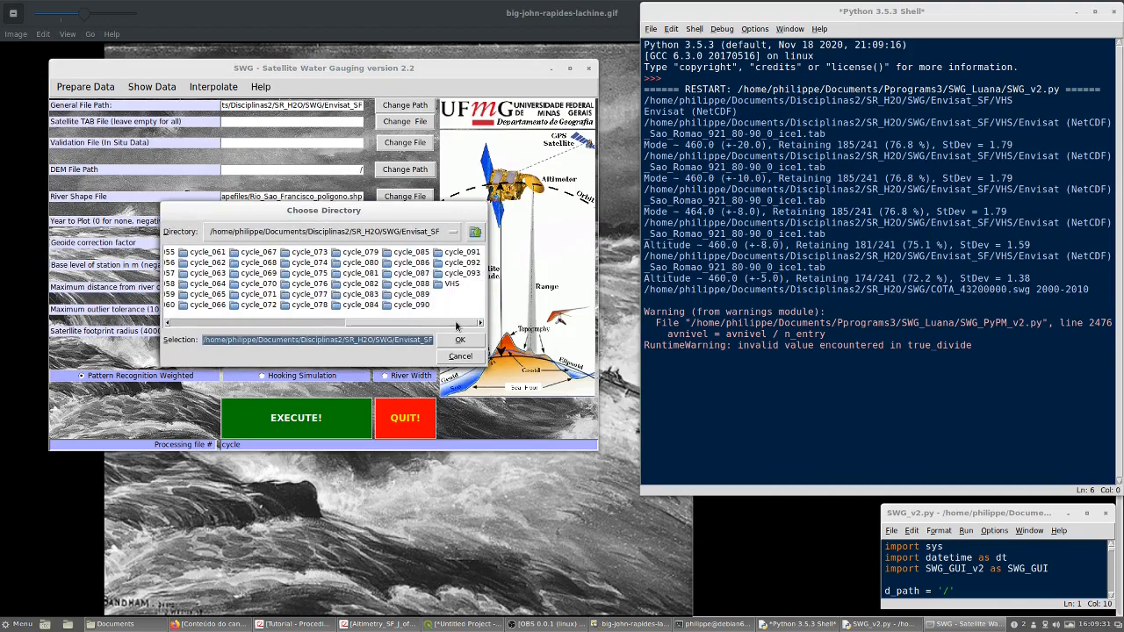
double_click(445, 285)
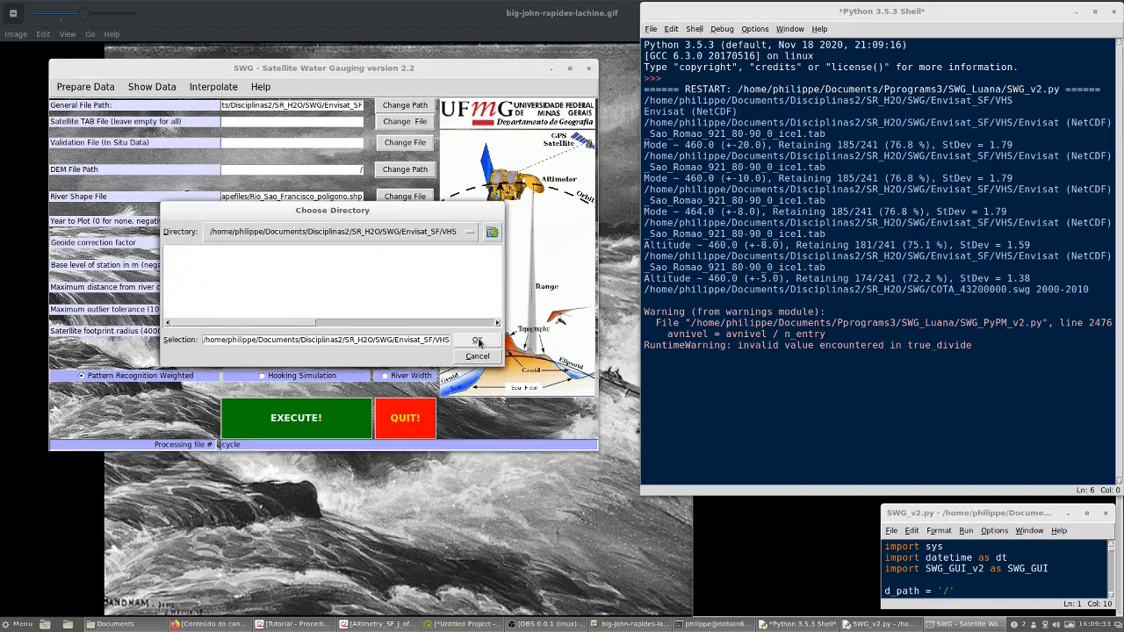
click(477, 341)
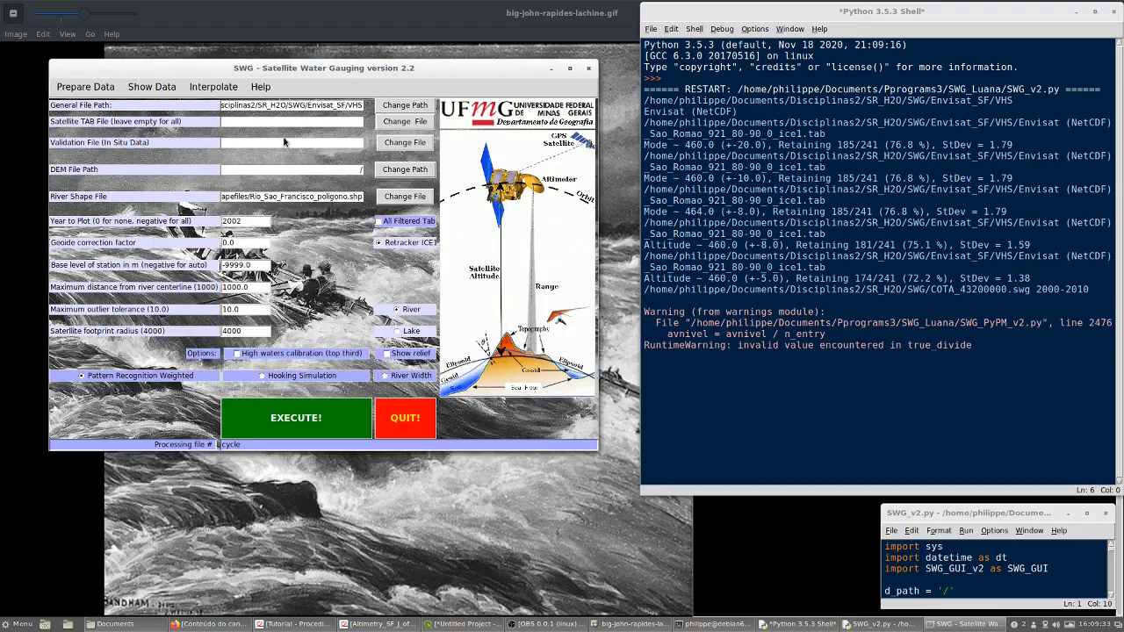
click(415, 124)
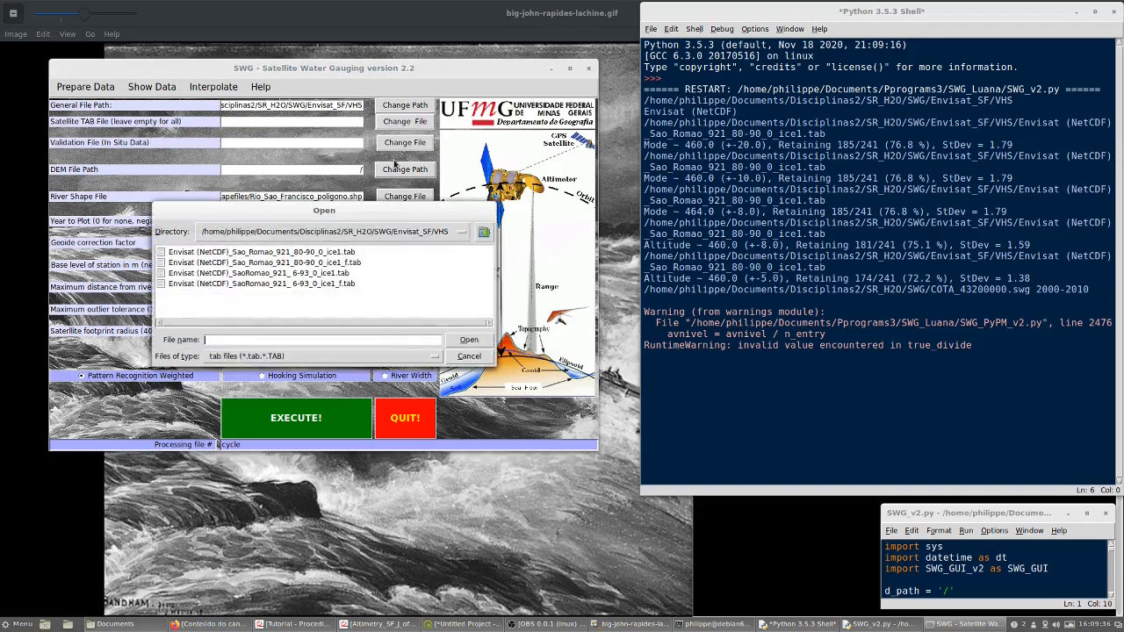
click(357, 262)
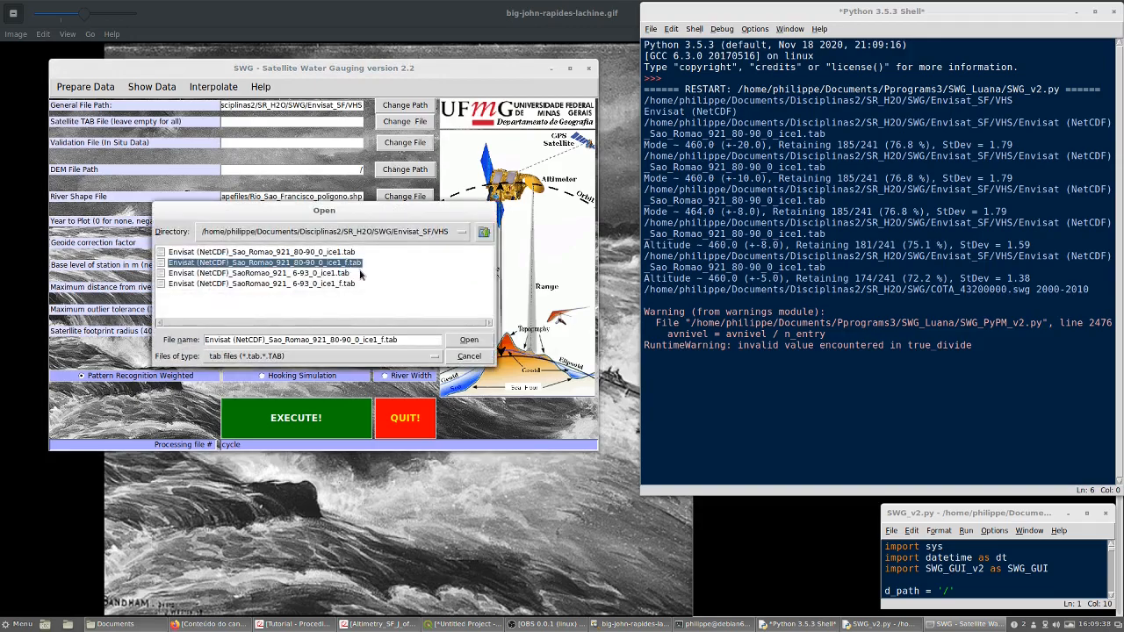
click(468, 340)
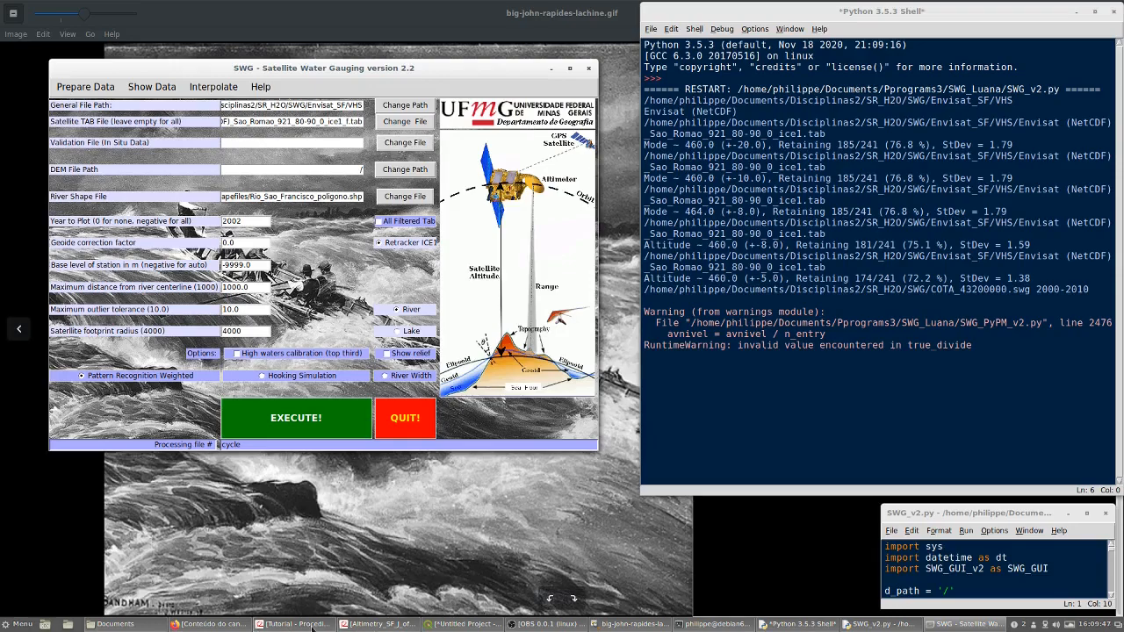
Check the station code in QGIS and set the in situ validation file to COTA_43200000.swg from the SWG folder
click(405, 148)
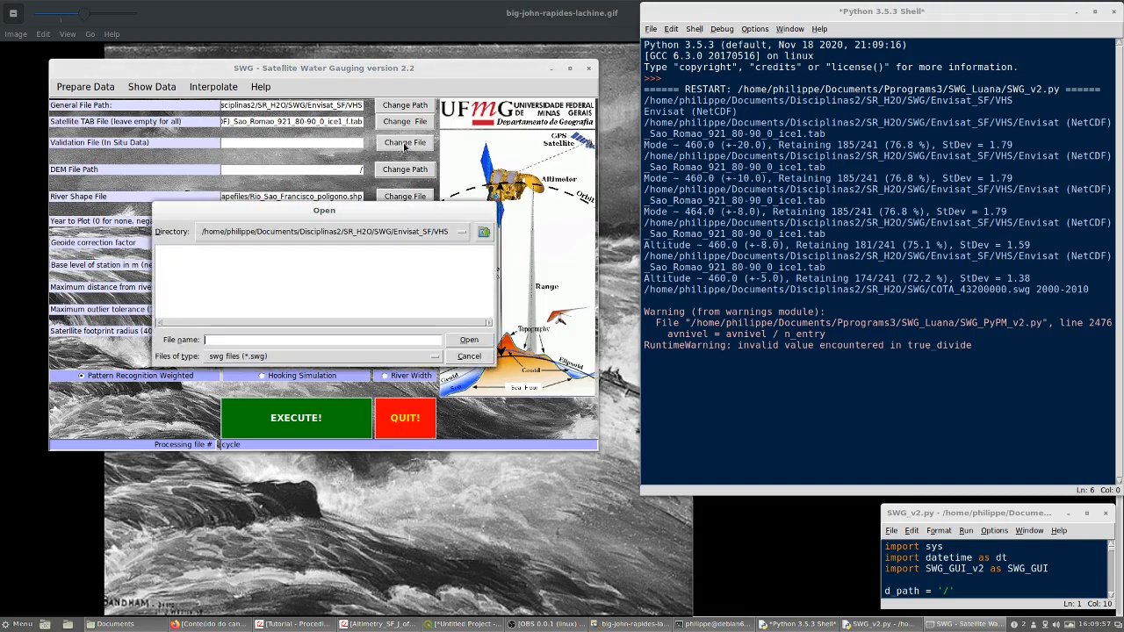
click(393, 233)
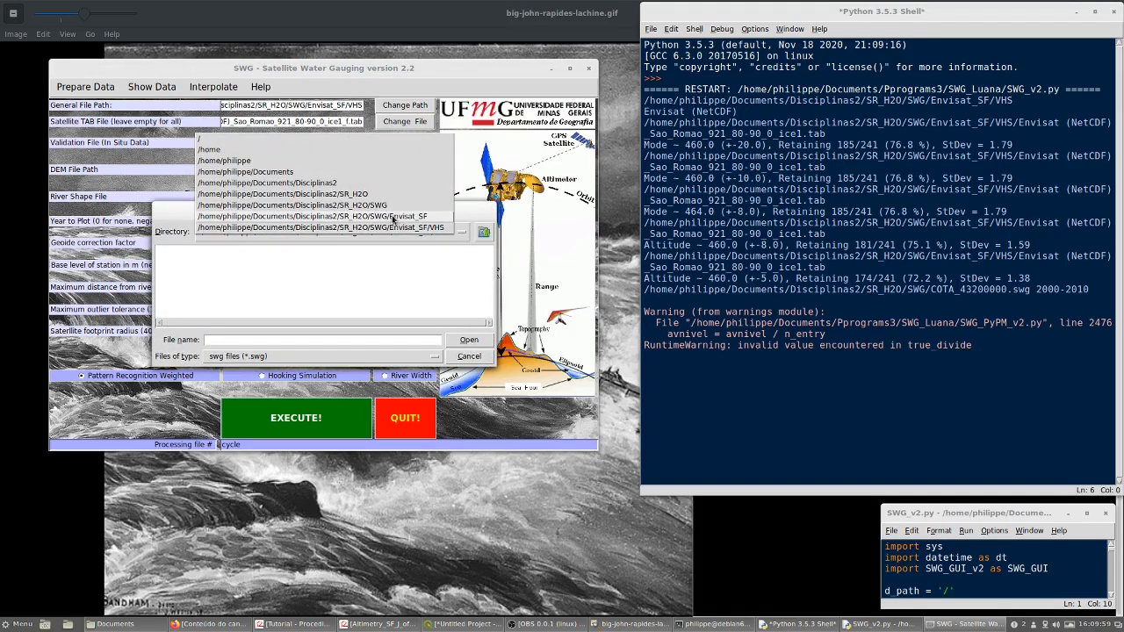
click(392, 211)
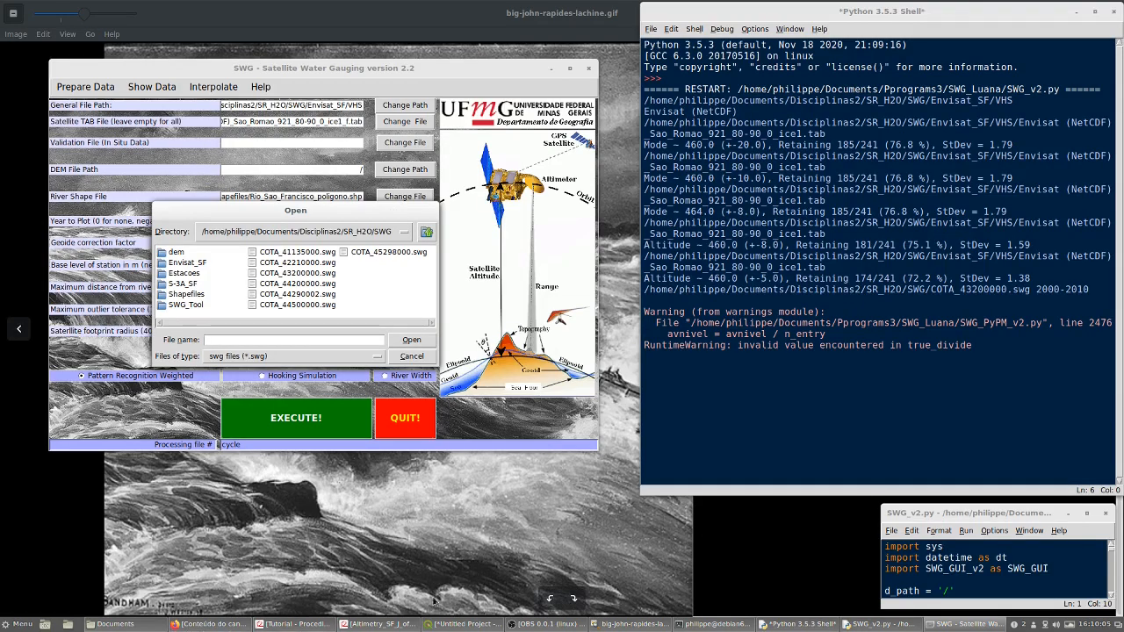
click(449, 625)
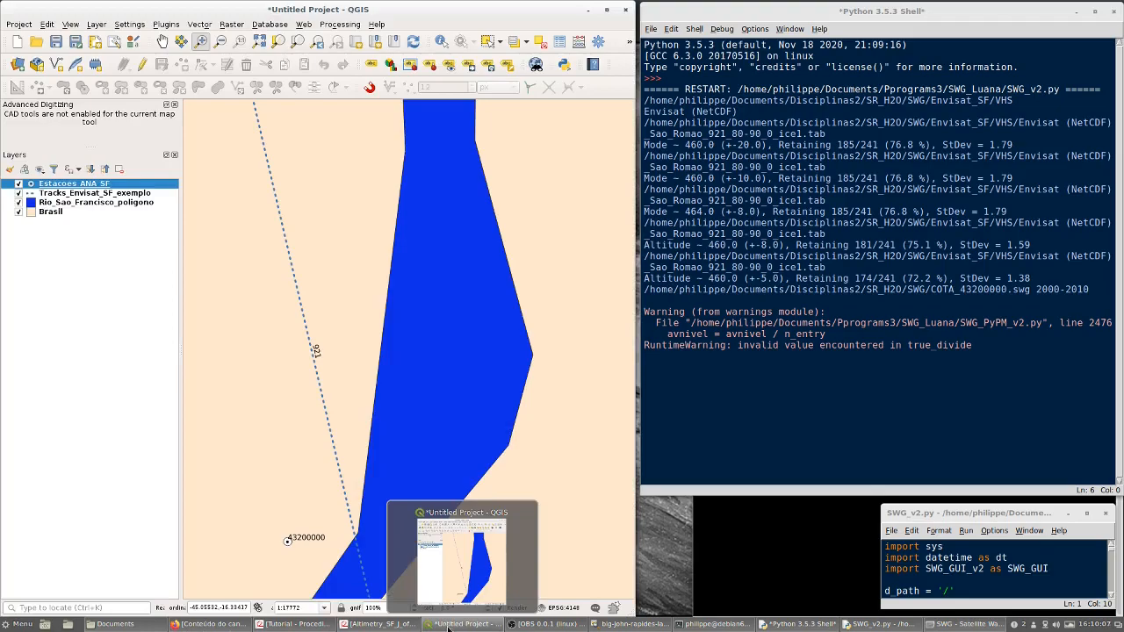
click(461, 625)
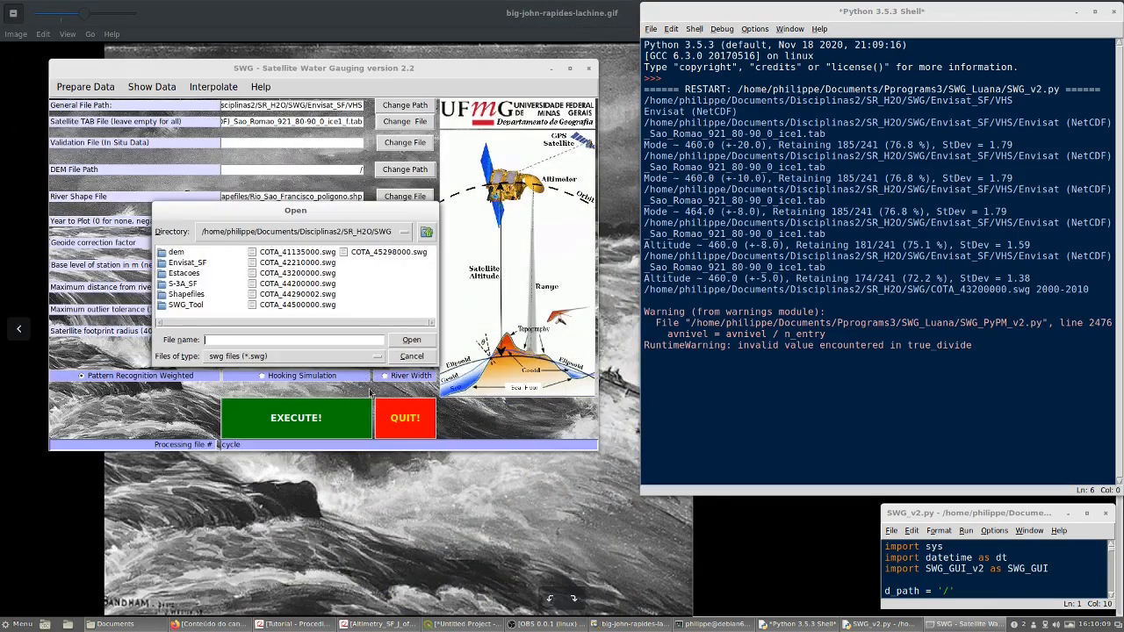
click(321, 274)
click(419, 341)
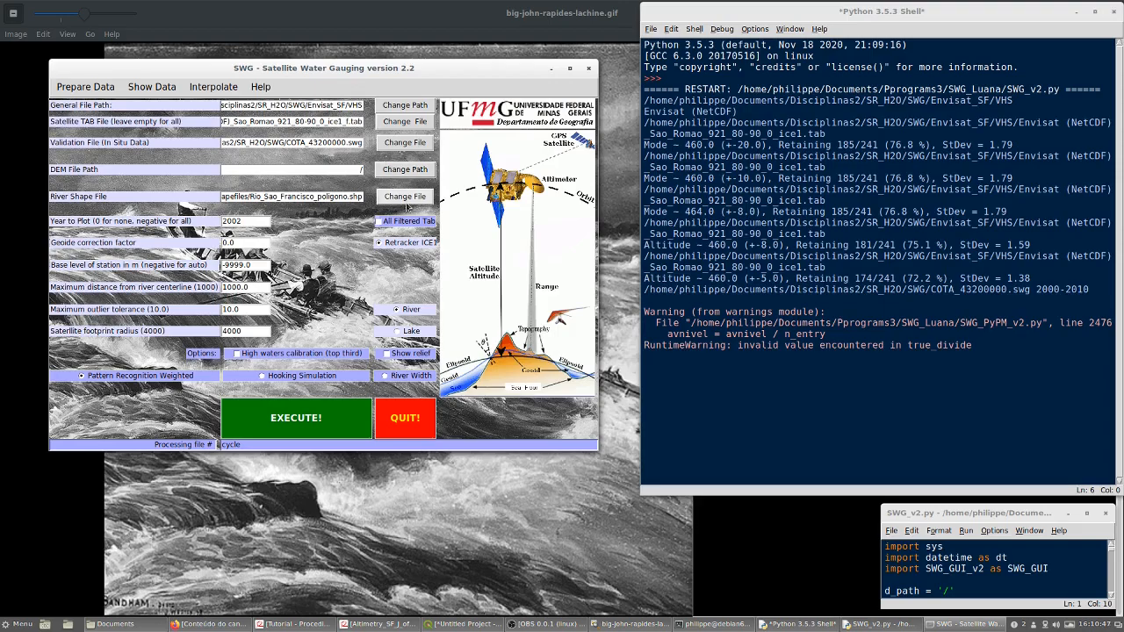
Set the year to plot to 2009, leave the other parameters as they are, and execute the station processing
click(262, 222)
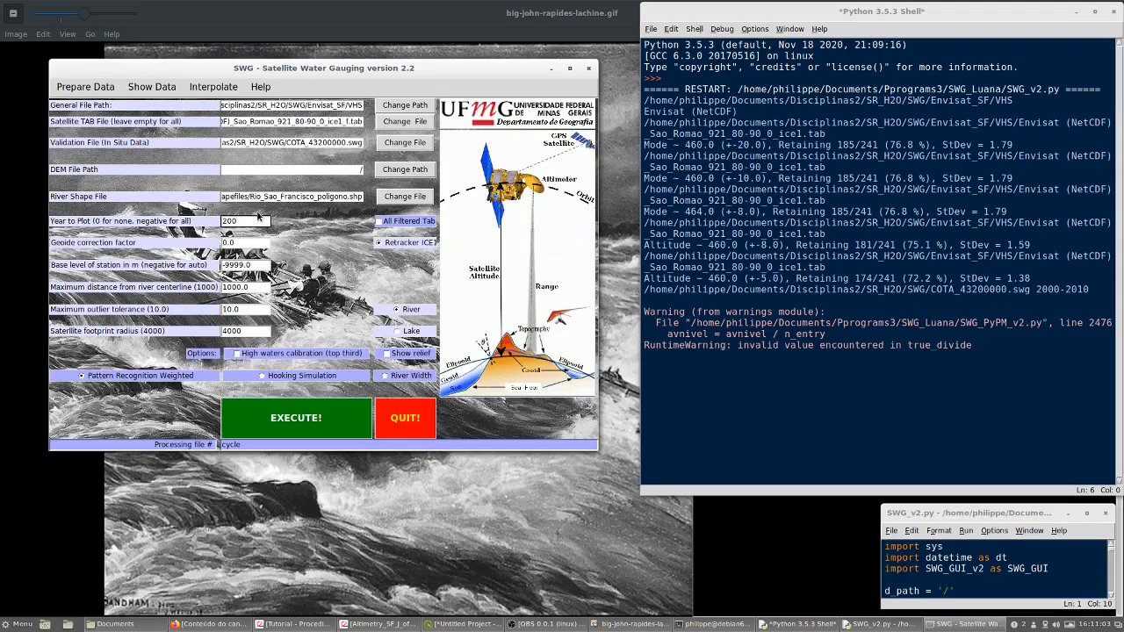
click(220, 221)
click(249, 244)
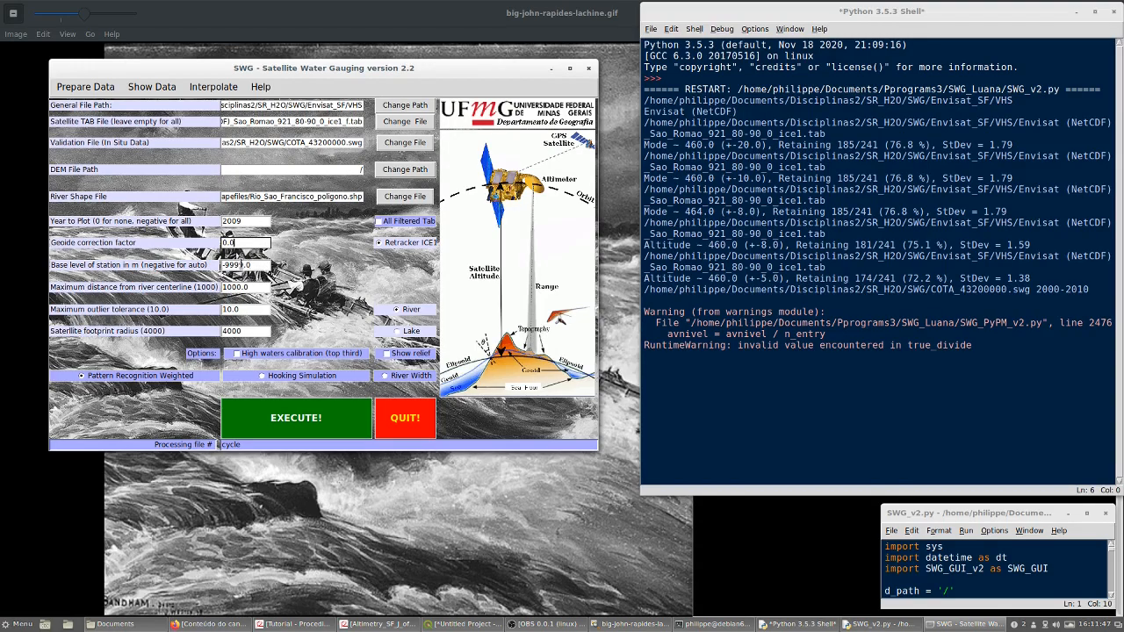
click(261, 265)
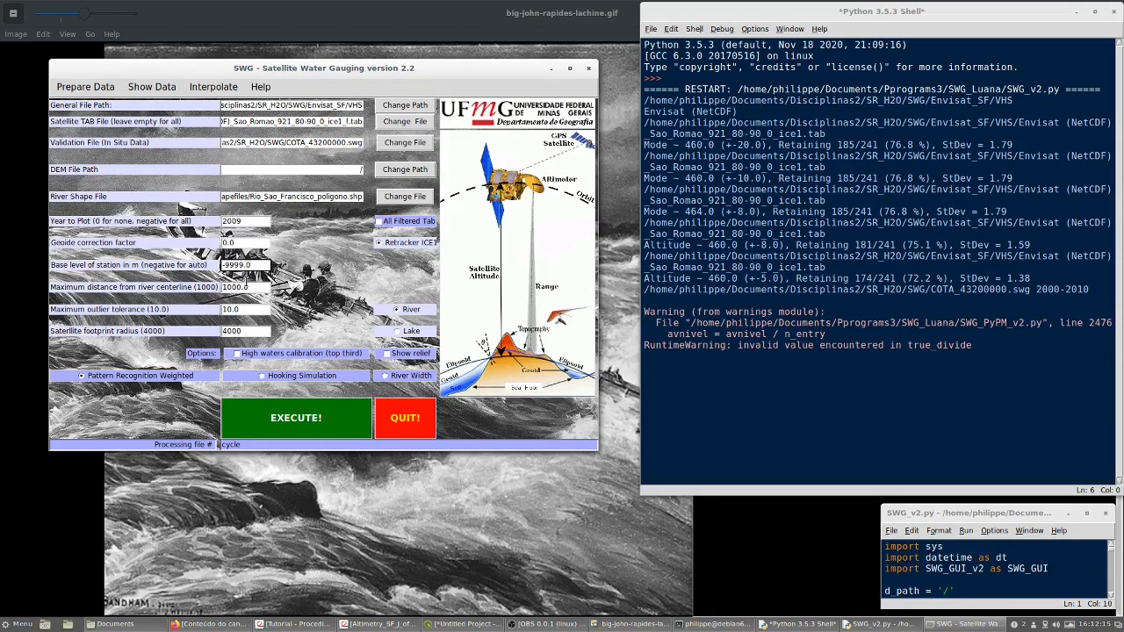
click(256, 309)
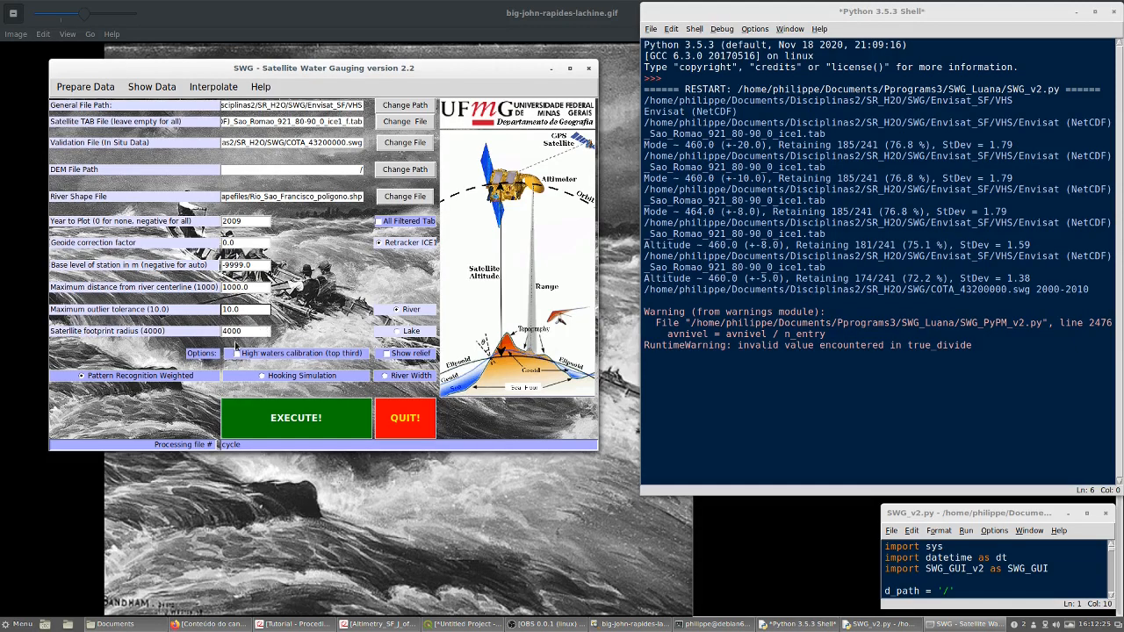
click(250, 331)
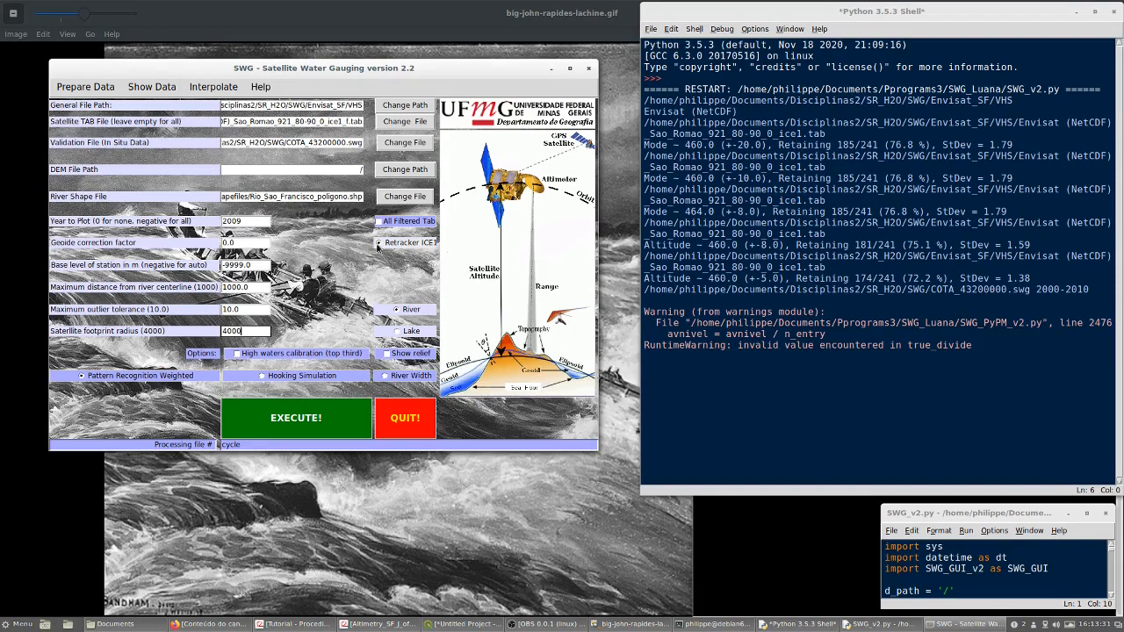
click(302, 422)
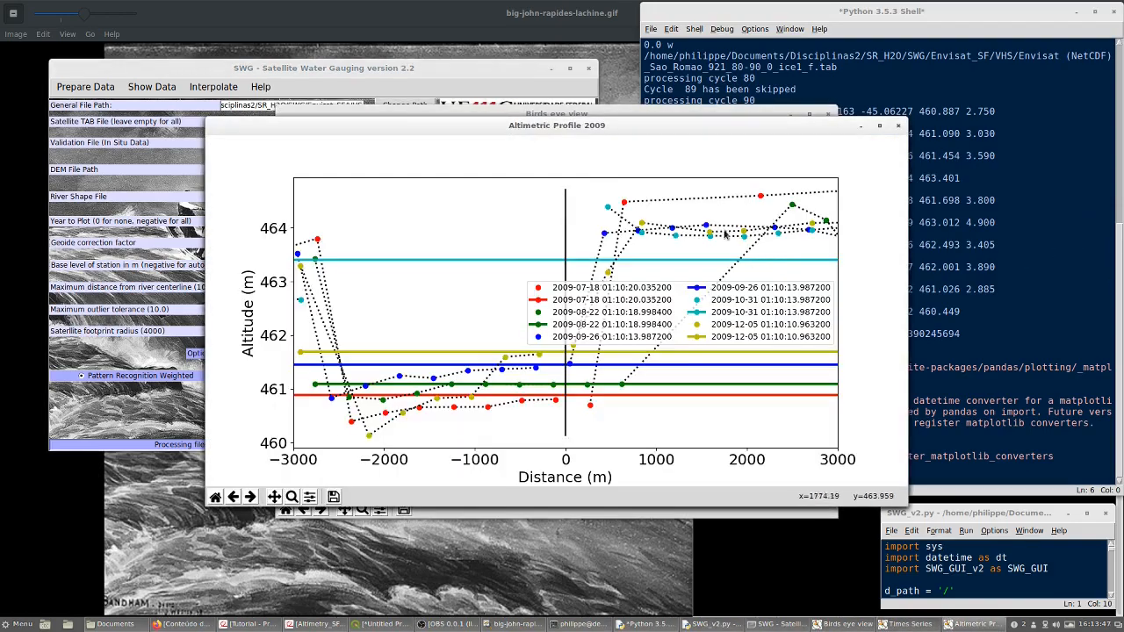
Examine the dates, coordinates and satellite altitudes listed for each cycle in the Python shell output
click(838, 12)
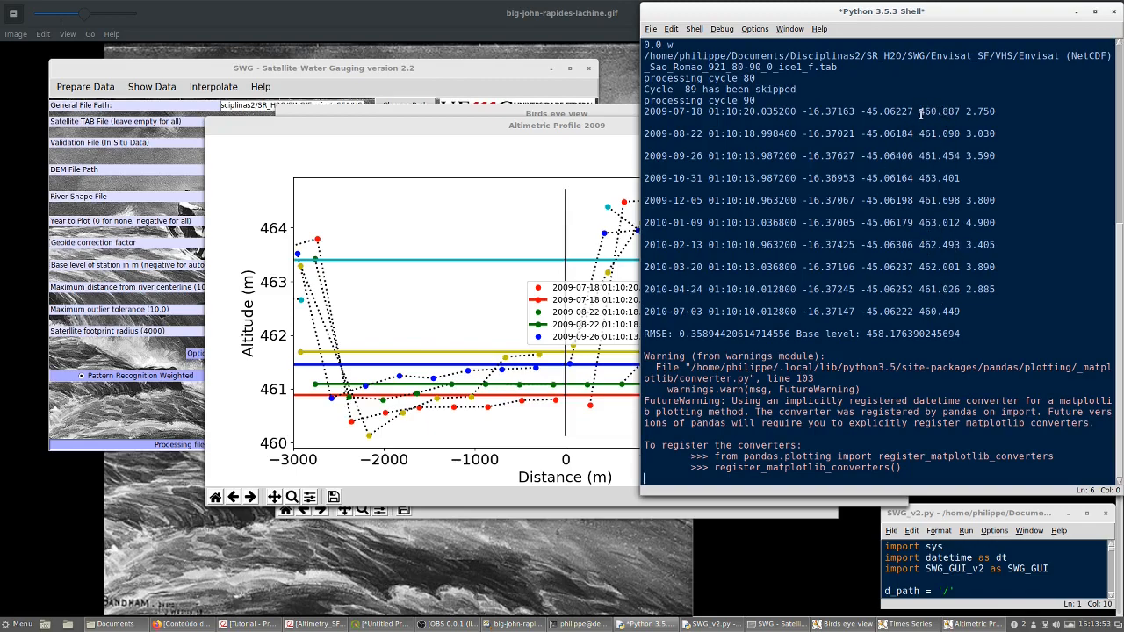
drag(919, 112, 957, 111)
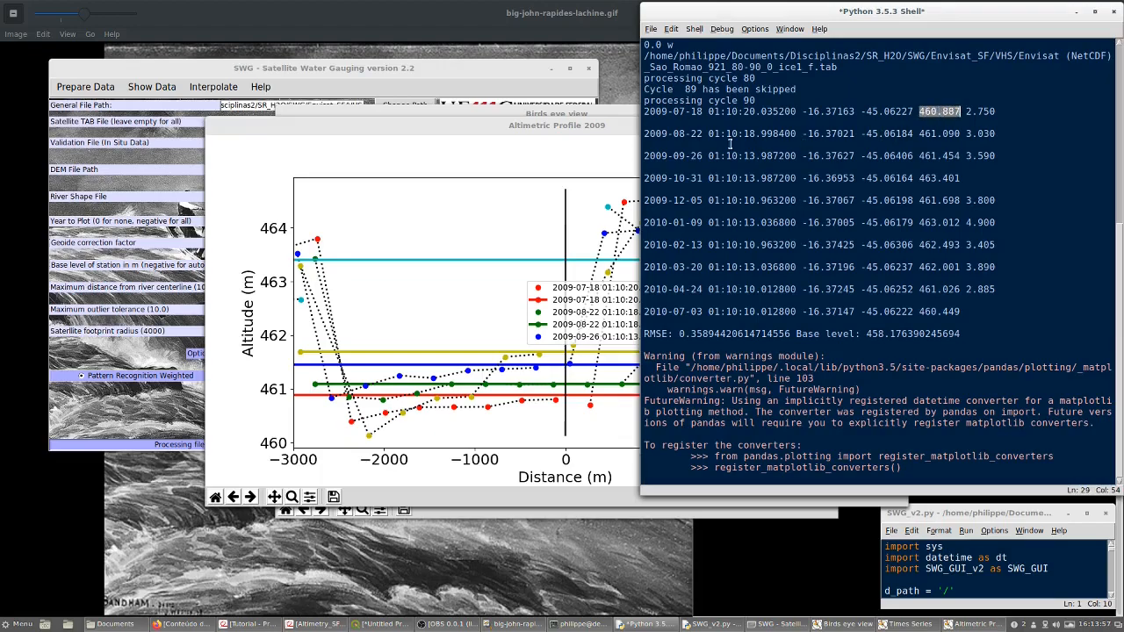
drag(644, 112, 774, 111)
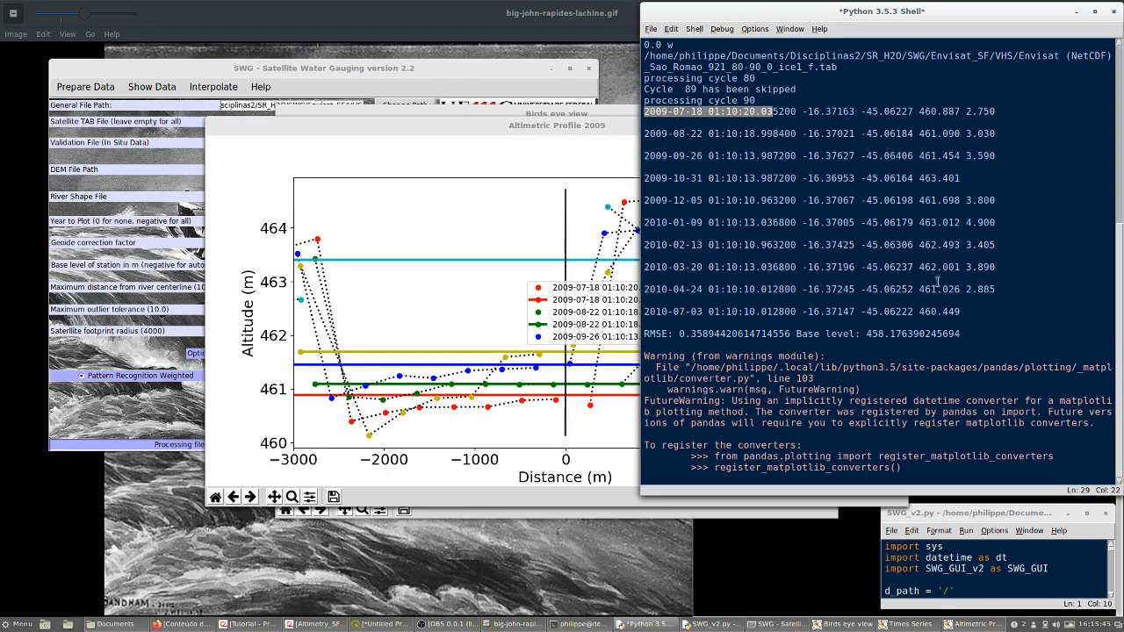
Bring the Birds eye view plot to the front and zoom its Zoom View in on the points at the river crossing
drag(503, 125, 456, 232)
drag(474, 127, 429, 224)
drag(470, 113, 423, 60)
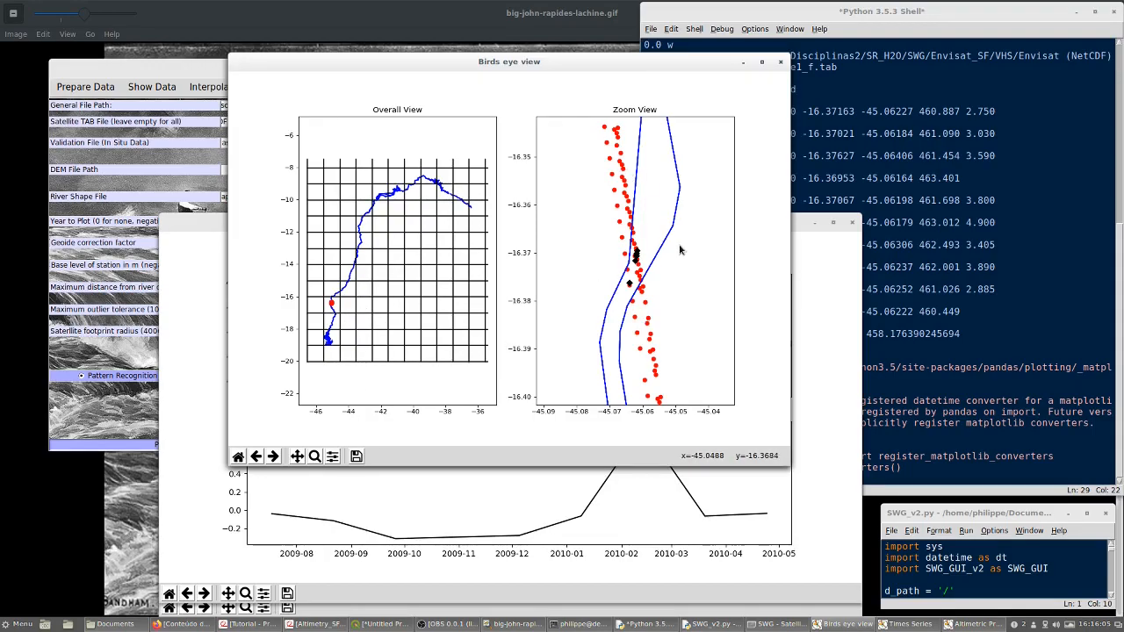
click(314, 456)
drag(595, 231, 666, 312)
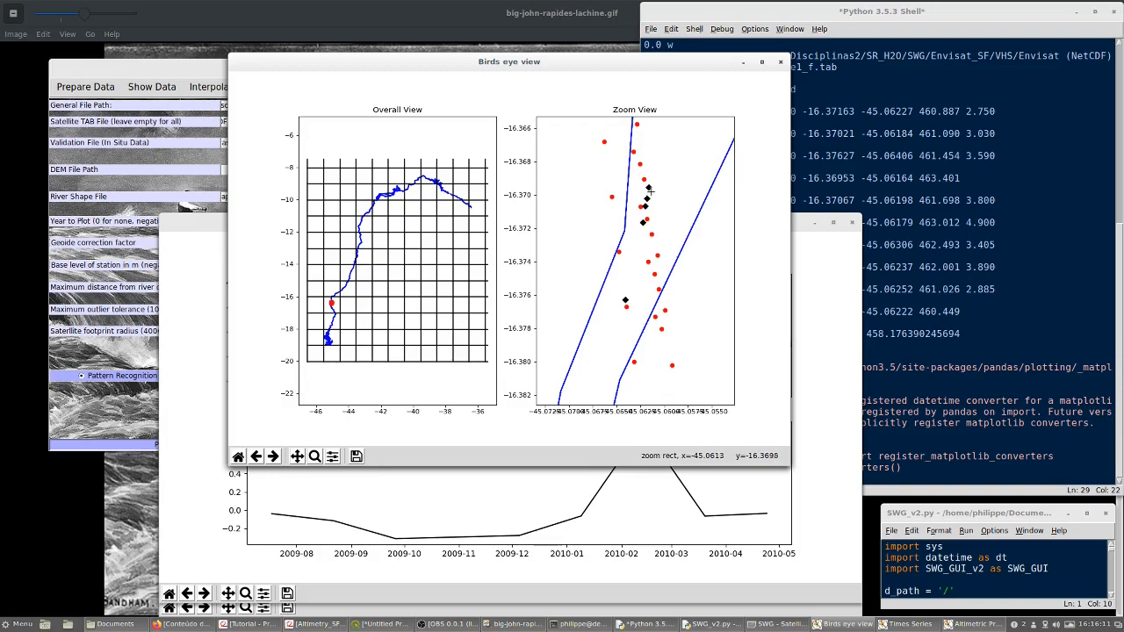
click(625, 299)
click(625, 300)
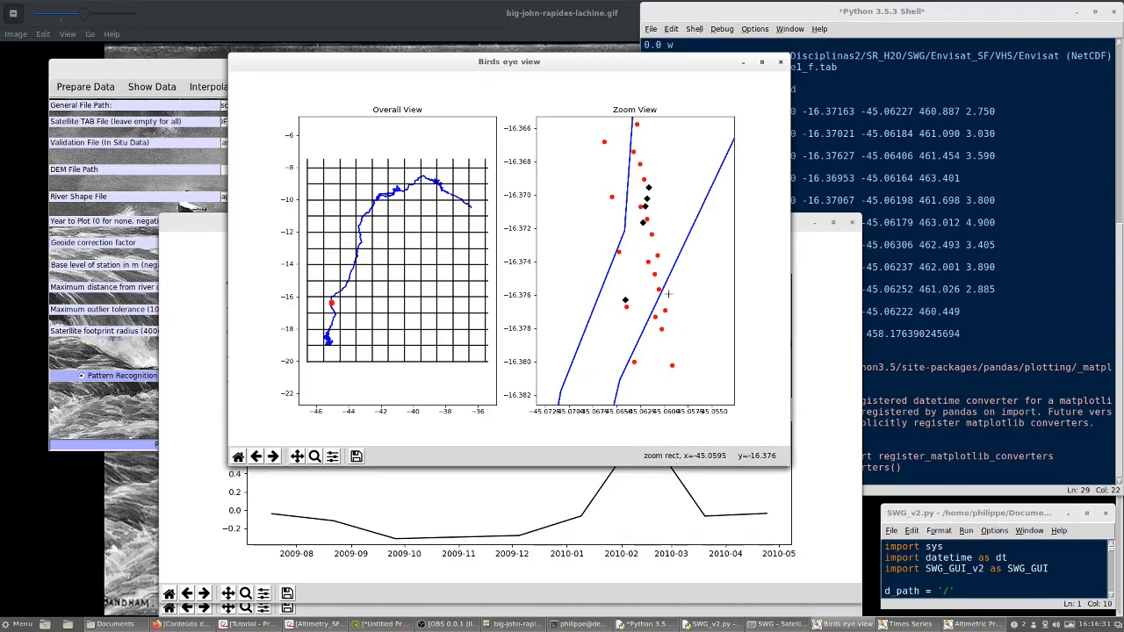
Enlarge the Altimetric Profile 2009 plot to examine the altitude profiles by date, and close it
drag(577, 60, 407, 61)
drag(704, 229, 966, 163)
click(400, 479)
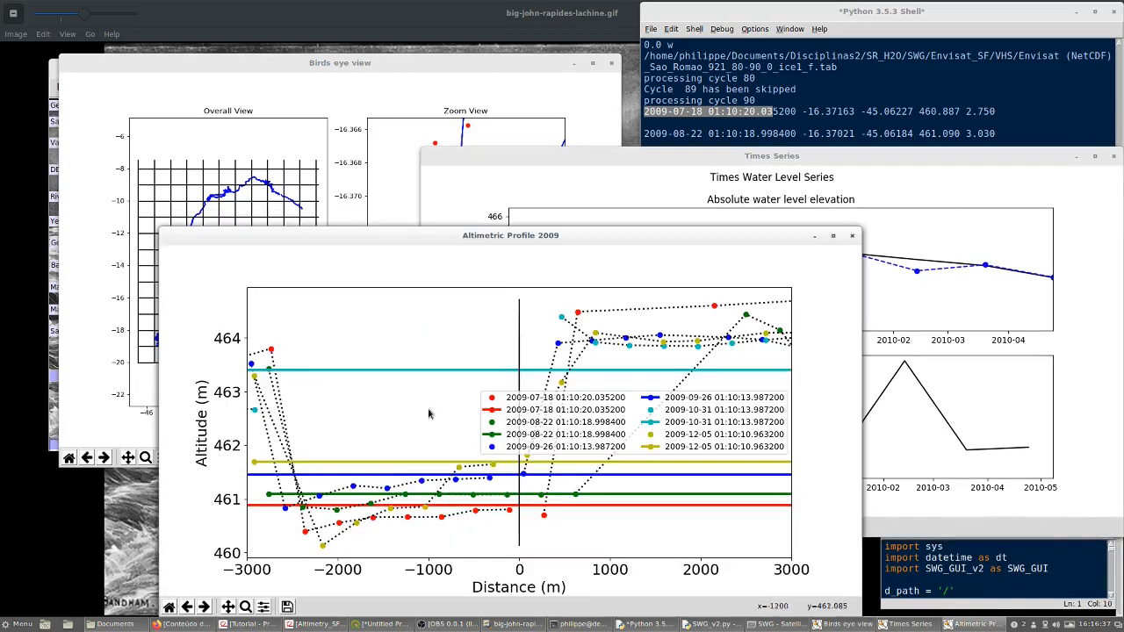
drag(525, 235, 488, 90)
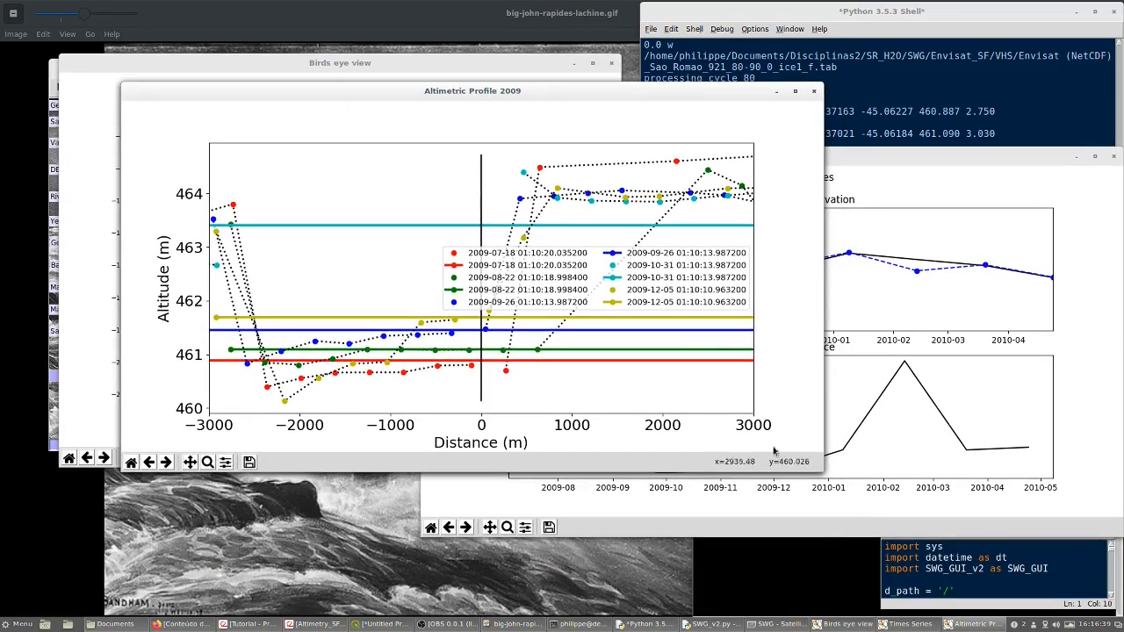
drag(821, 474, 1066, 581)
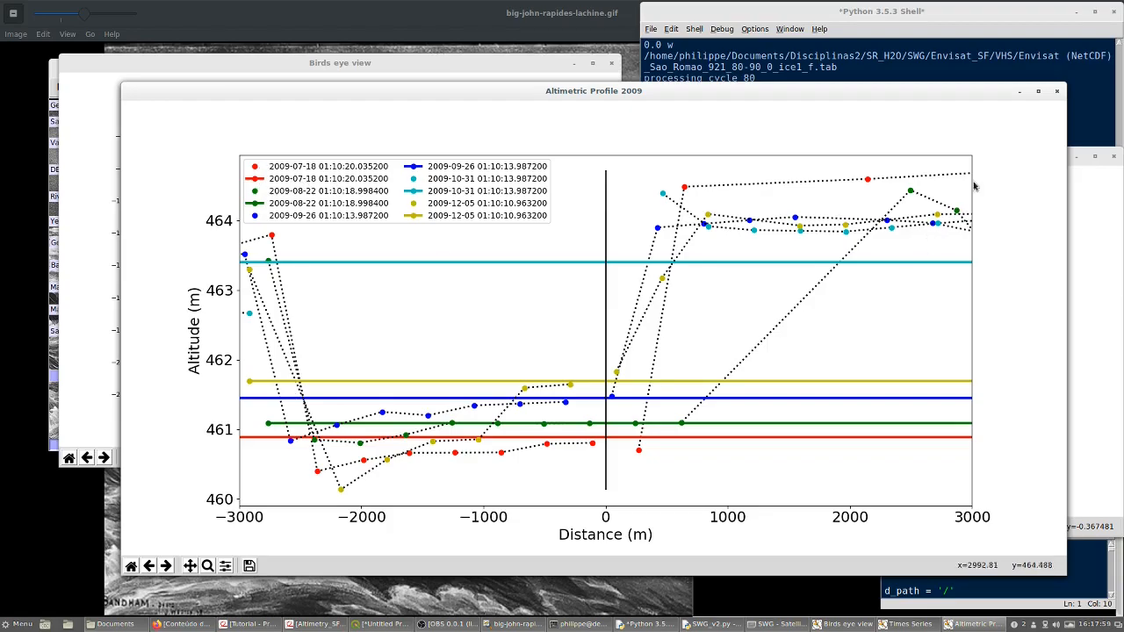
click(1055, 93)
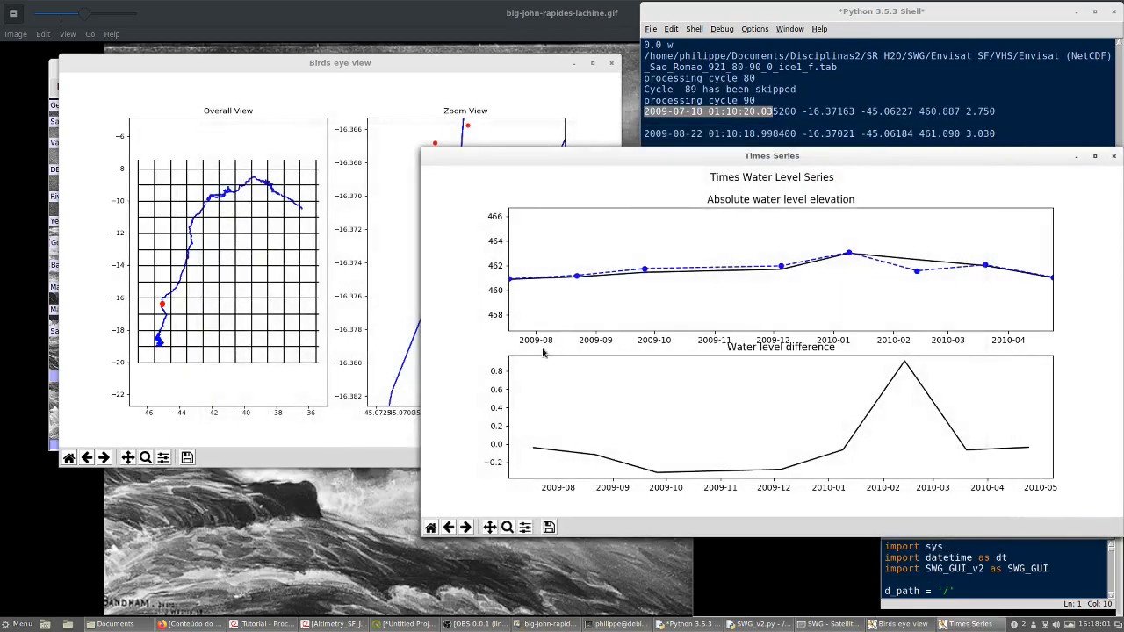
Enlarge the Times Series plot, compare its water levels with the shell output, and close the remaining plots
drag(669, 153, 339, 74)
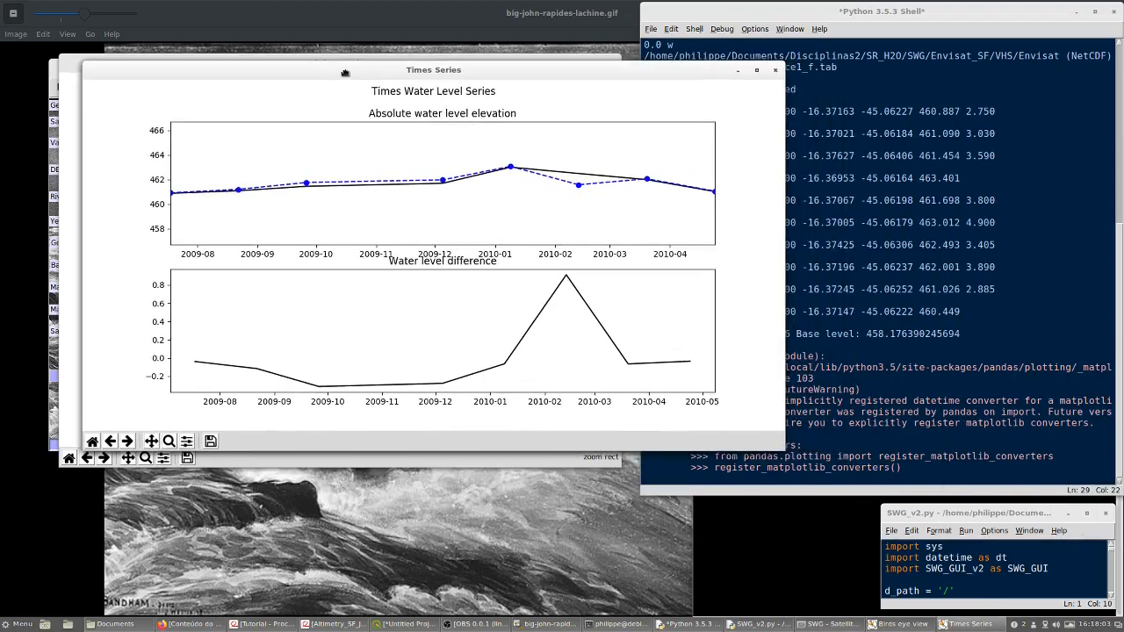
drag(795, 449, 779, 572)
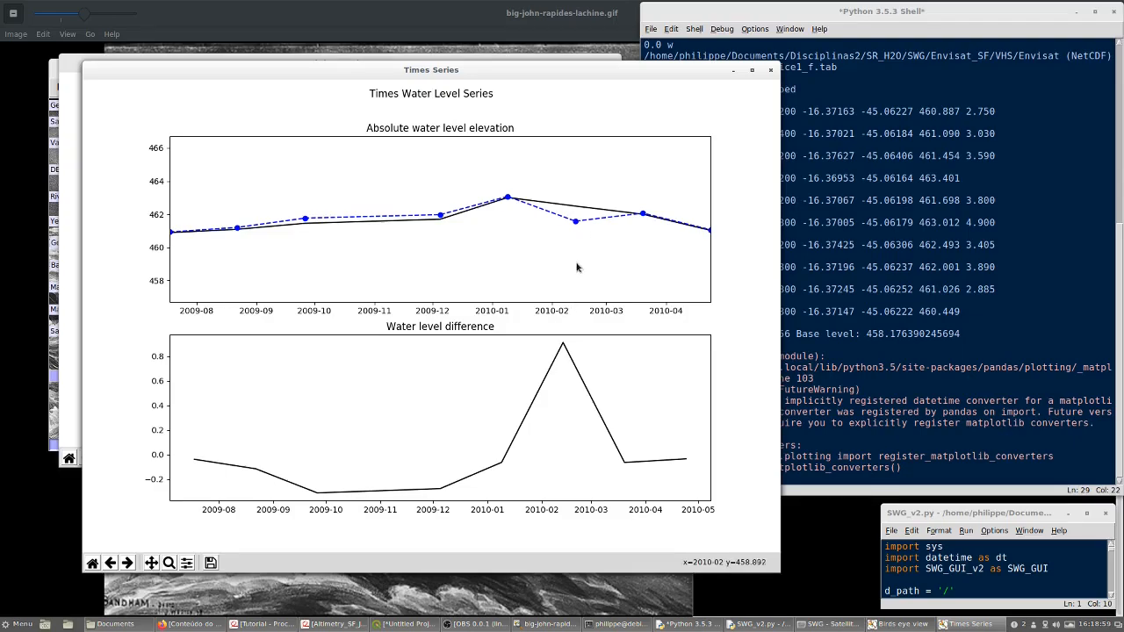
click(882, 16)
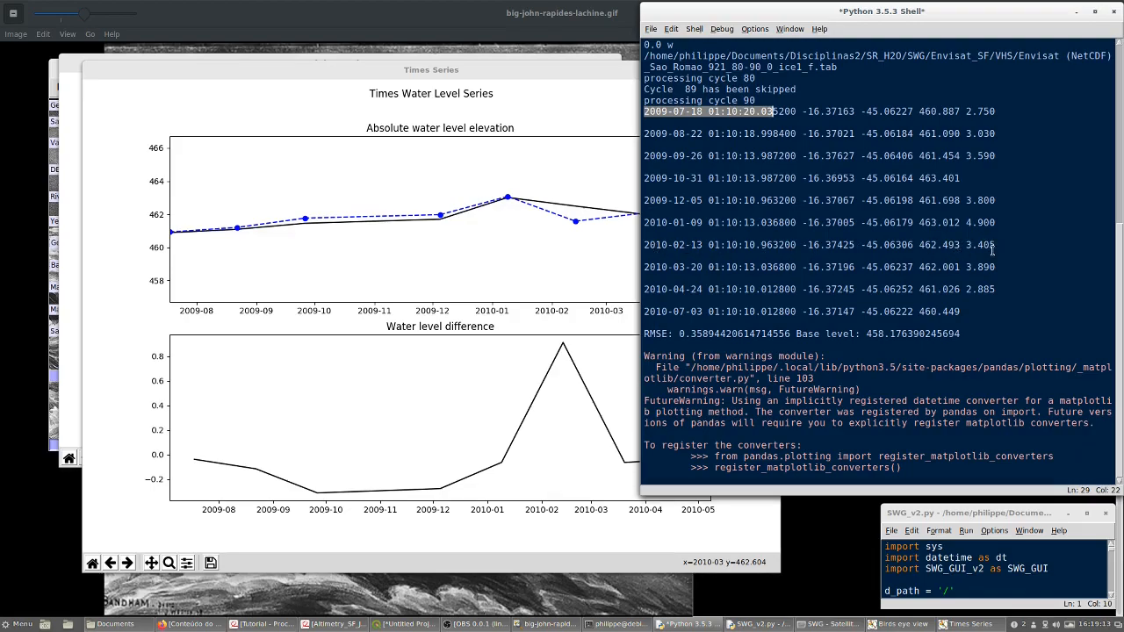
drag(555, 69, 509, 70)
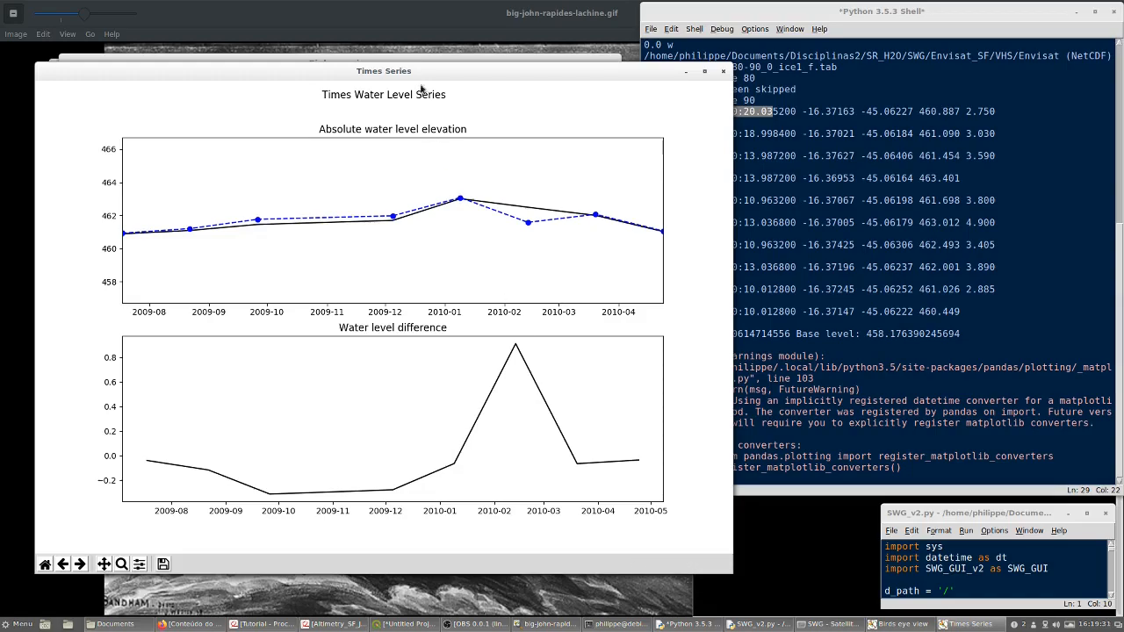
drag(419, 72, 397, 88)
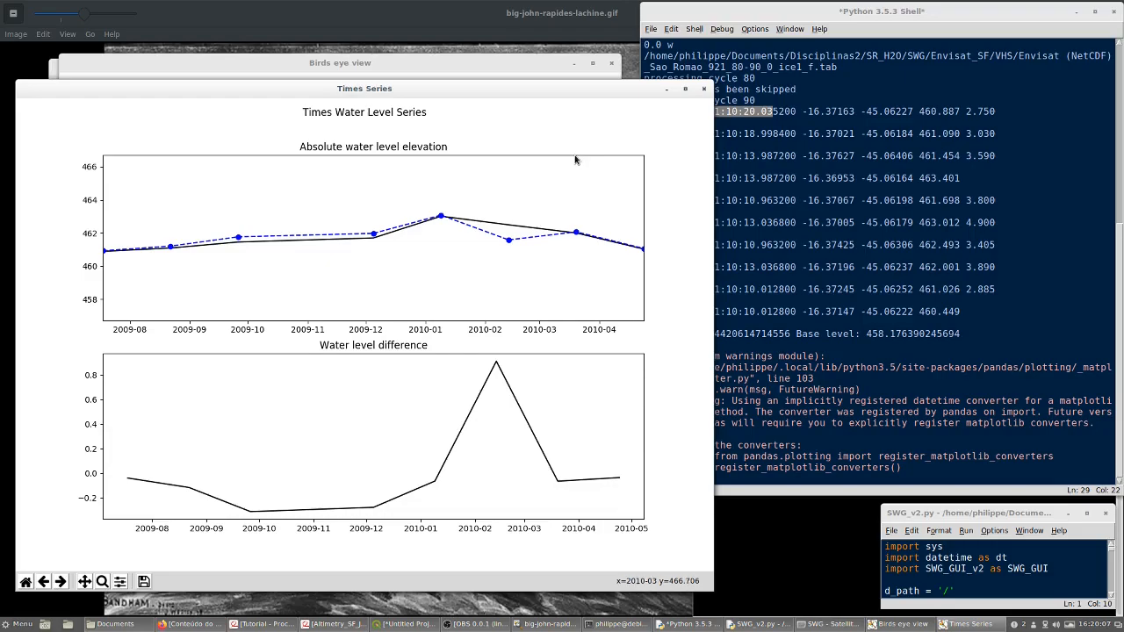
drag(453, 89, 600, 96)
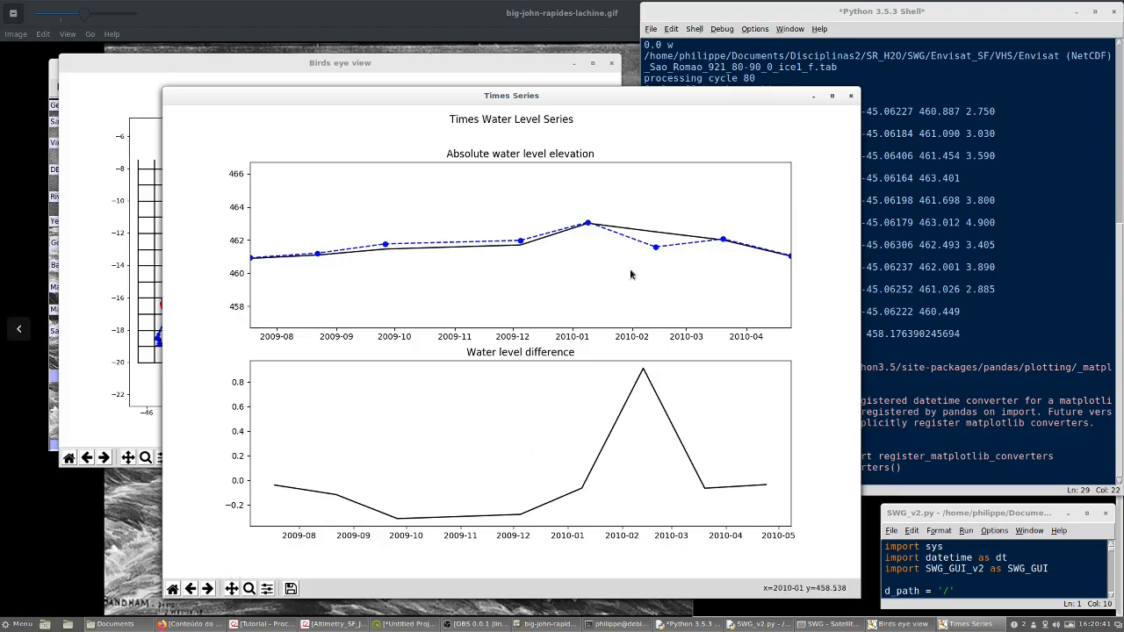
click(849, 95)
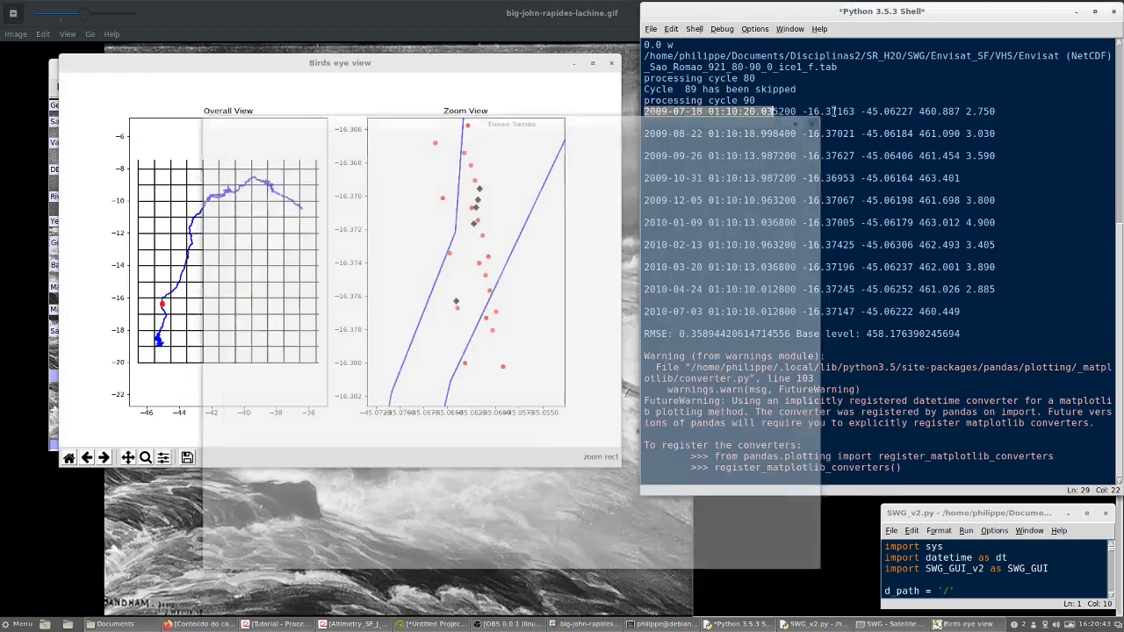
click(612, 67)
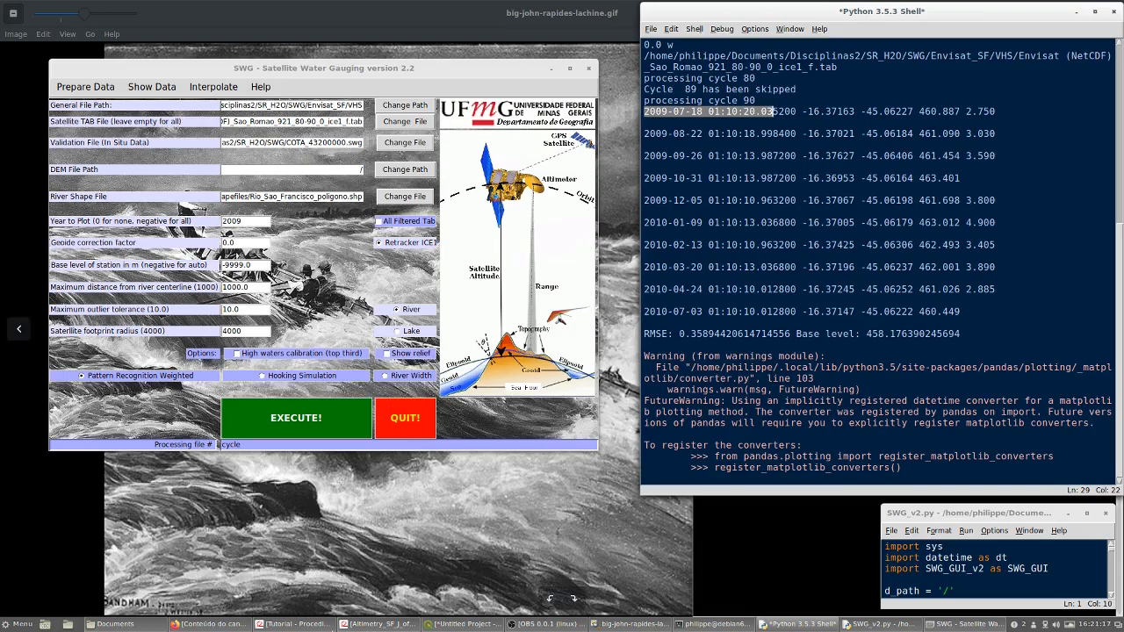
Switch to QGIS and add the vector layer Tracks_Sentinel-3A_SF.shp from the Shapefiles folder
click(462, 624)
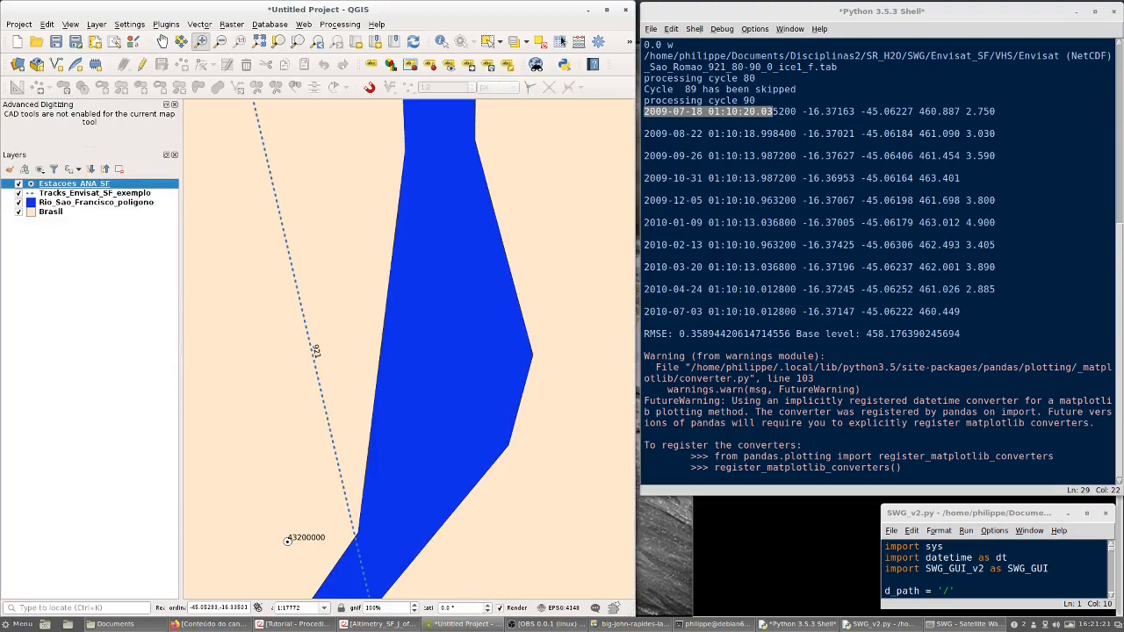
scroll(462, 288, down, 3)
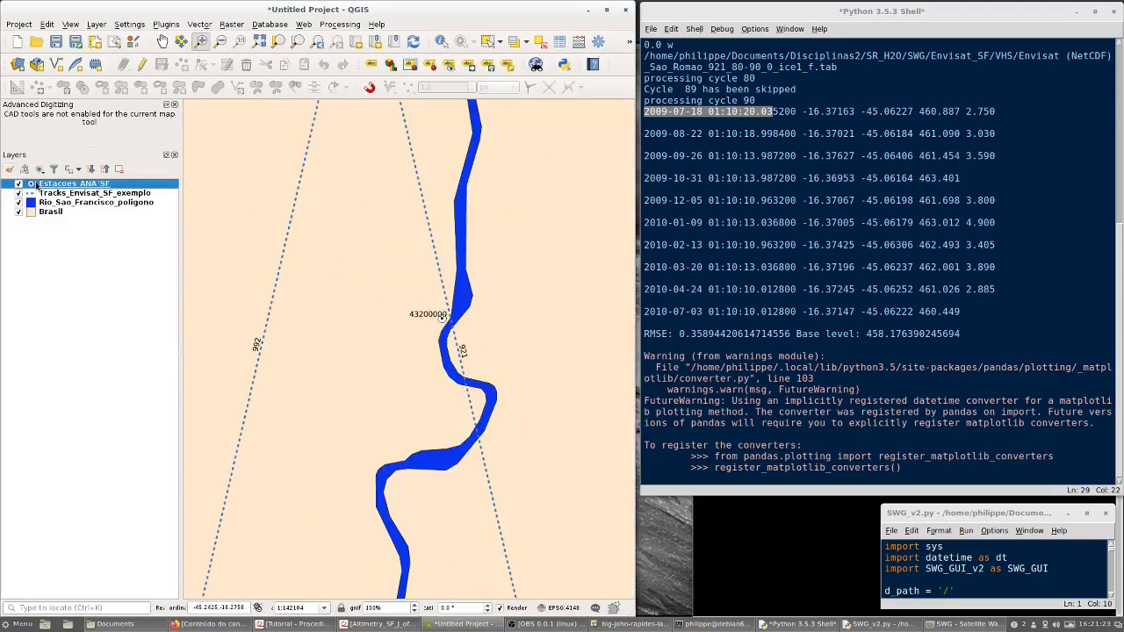
click(35, 66)
click(912, 169)
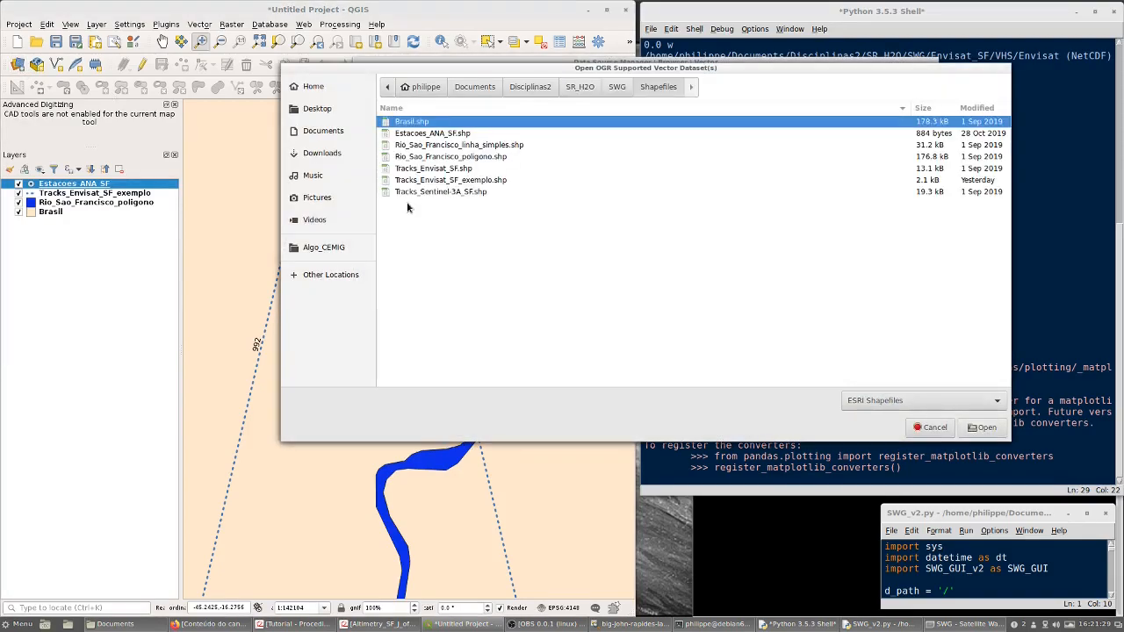
click(436, 194)
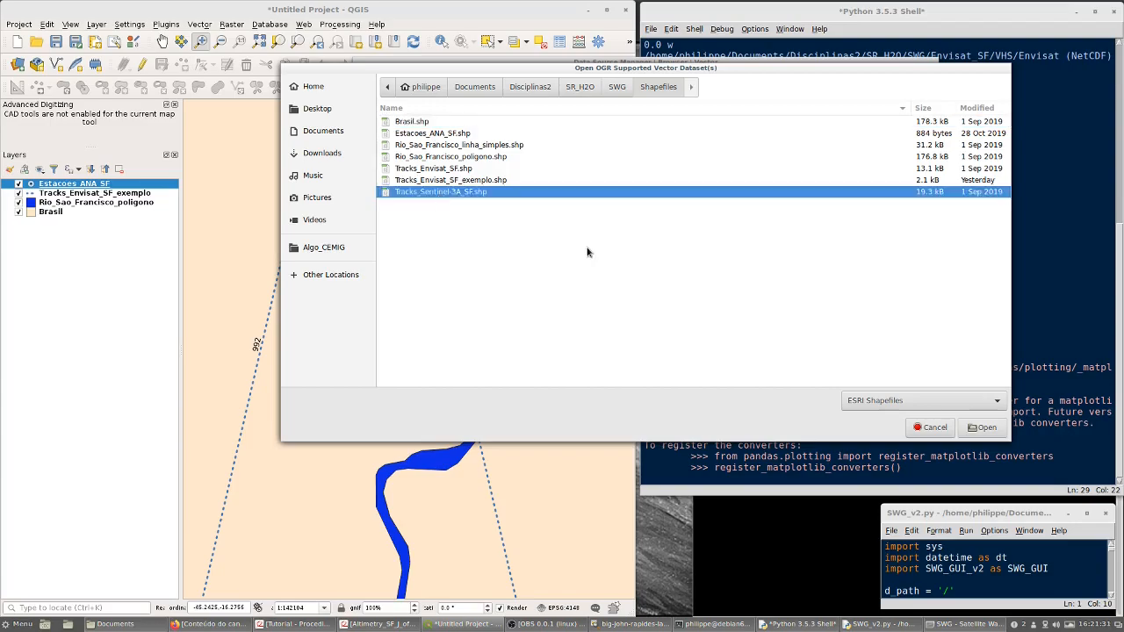
click(985, 427)
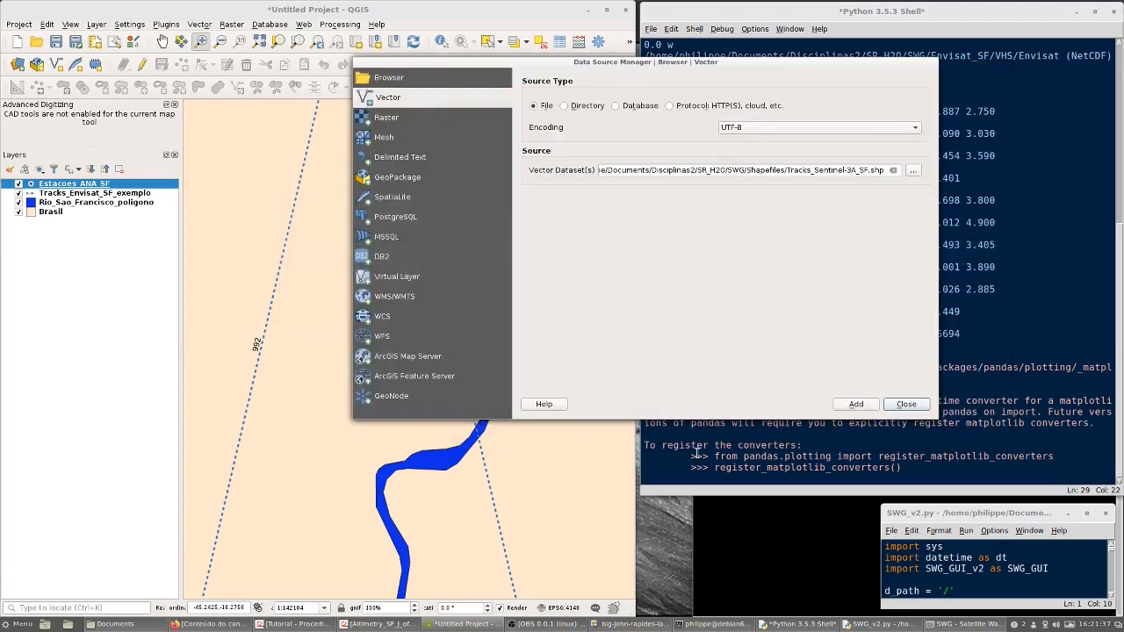
click(859, 404)
click(905, 404)
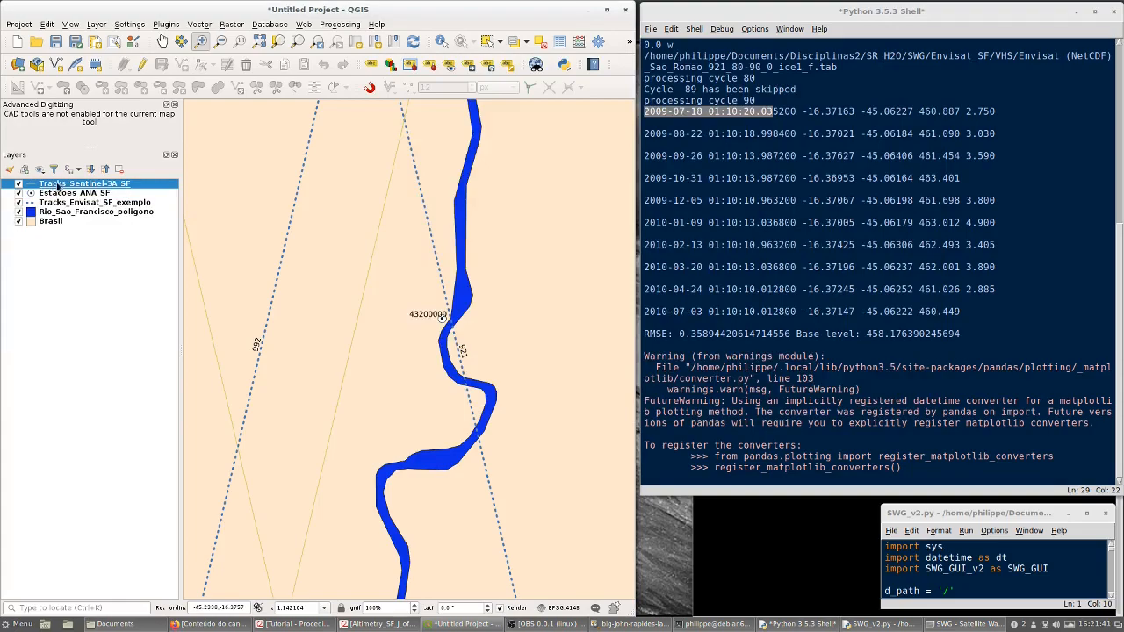
Style the Tracks_Sentinel-3A_SF layer with the dash red line symbol and a slightly larger width
double_click(121, 186)
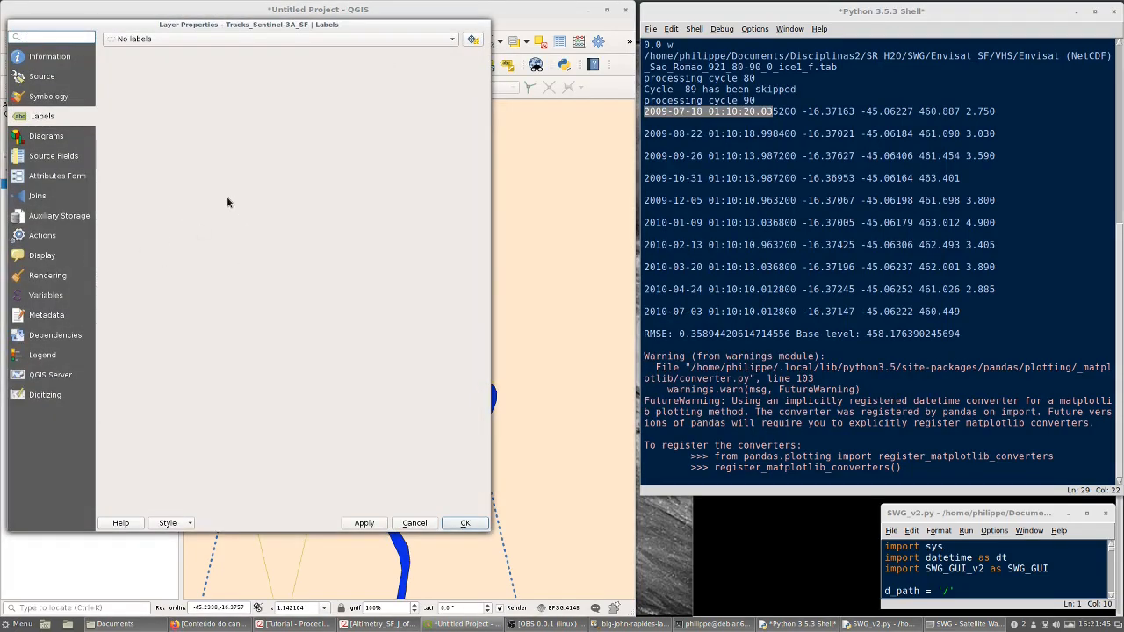
click(46, 100)
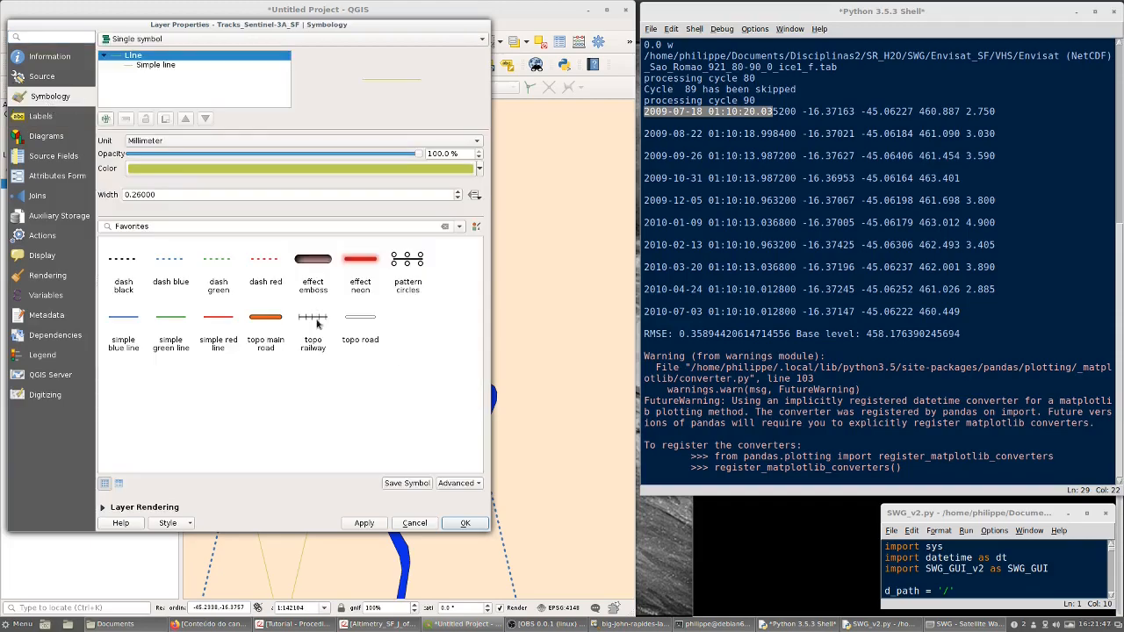
click(264, 320)
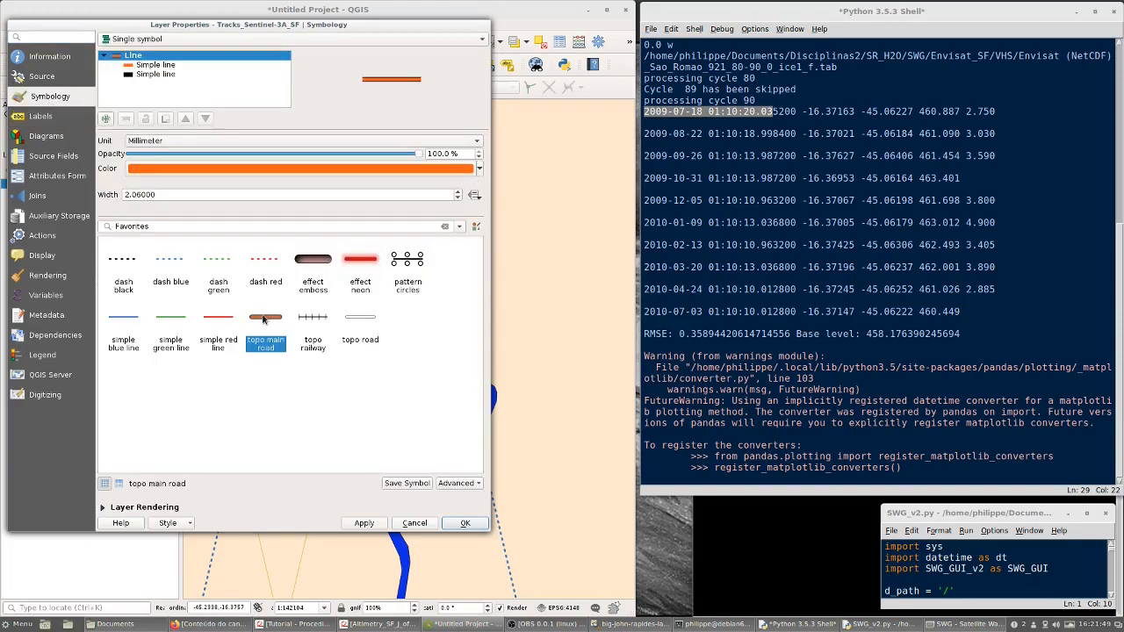
click(218, 262)
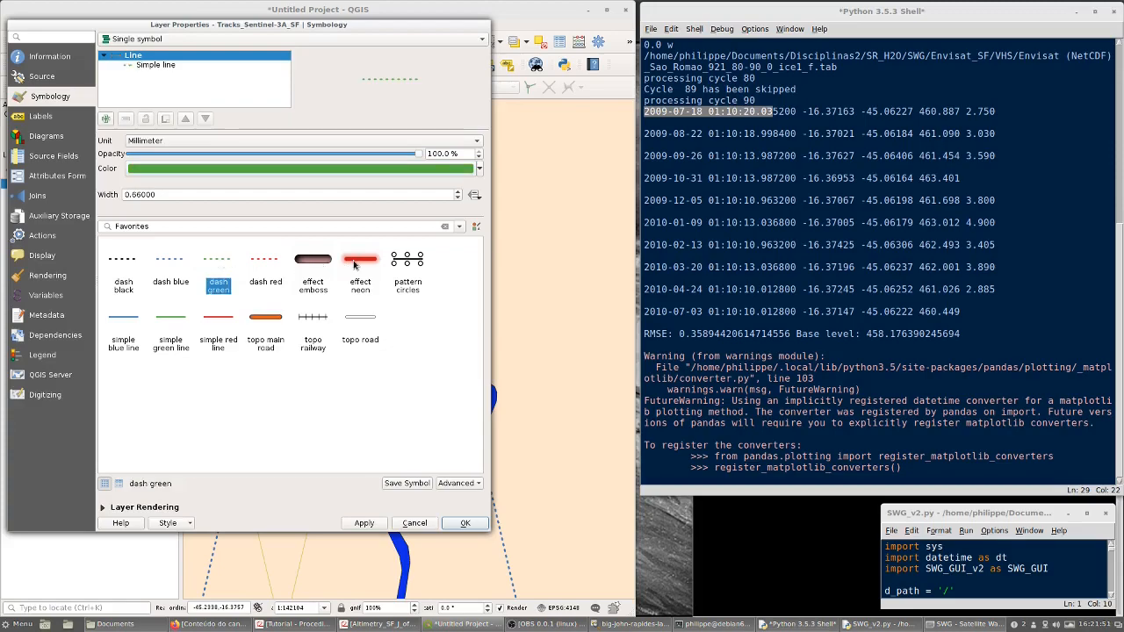
click(268, 263)
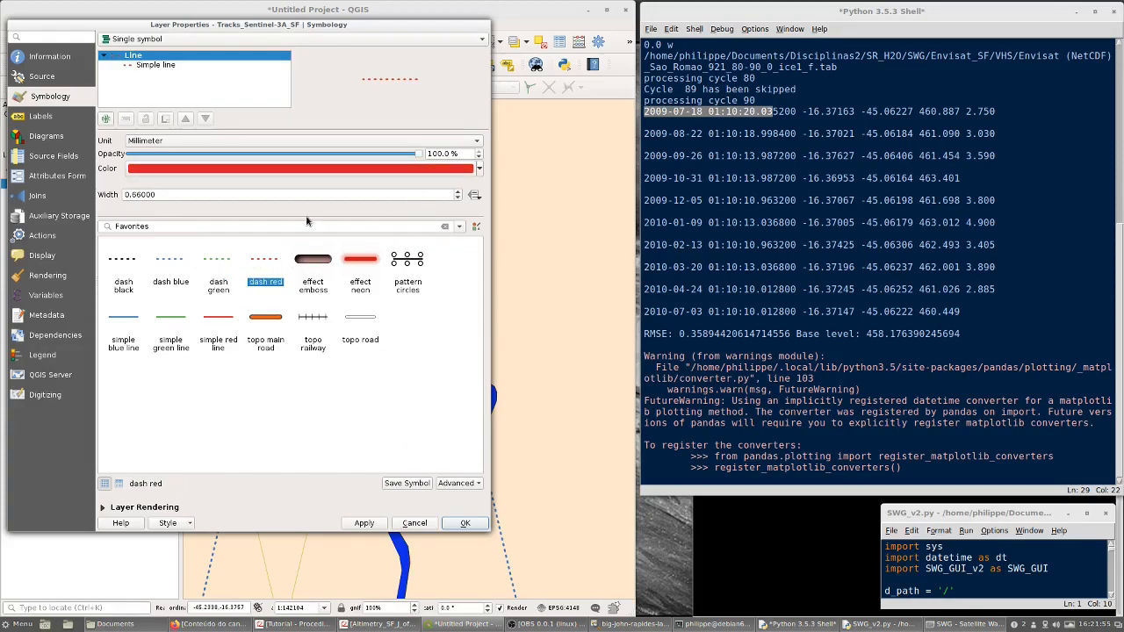
click(457, 192)
click(380, 526)
click(465, 523)
Examine where the Sentinel-3A and Envisat tracks cross the river near the gauging stations, and return to SWG
scroll(298, 402, down, 2)
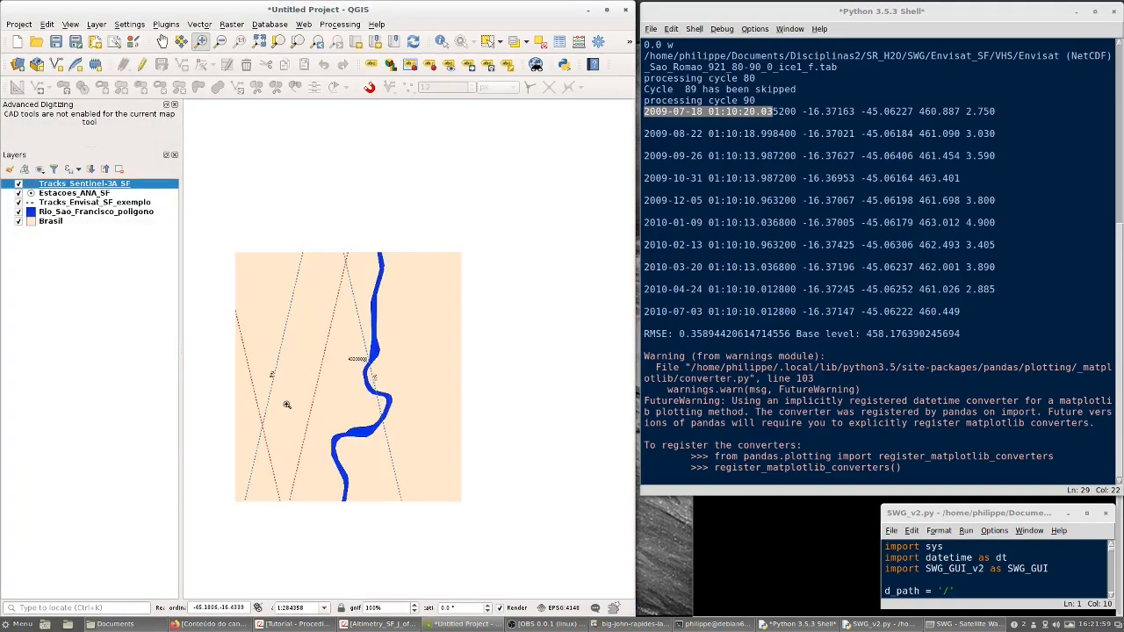
scroll(349, 371, down, 1)
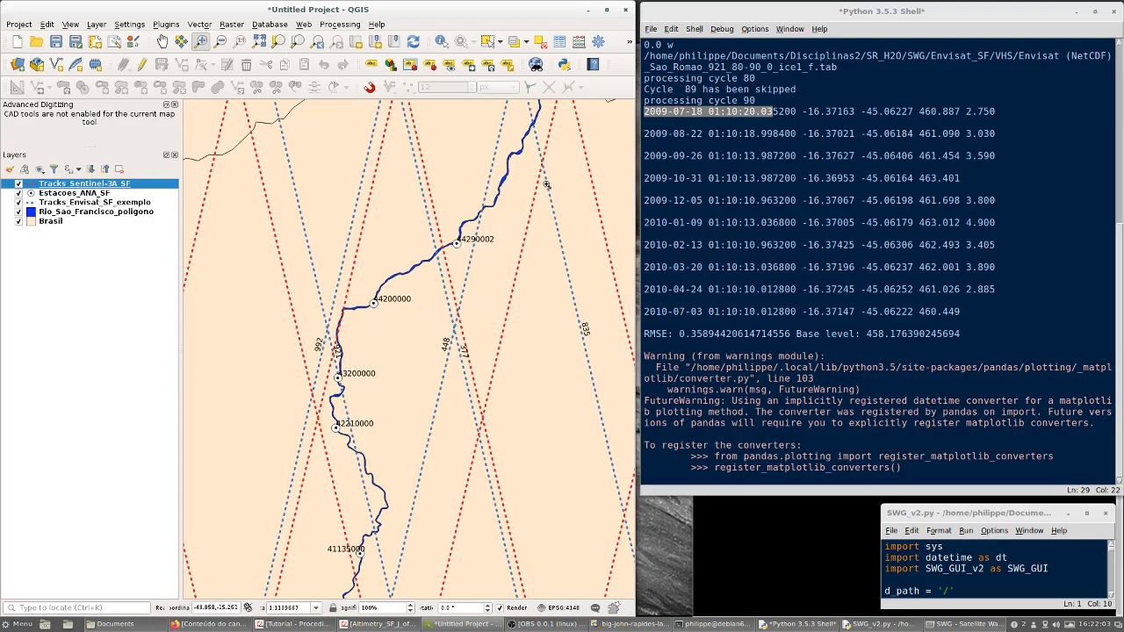
drag(553, 184, 435, 372)
drag(405, 428, 479, 256)
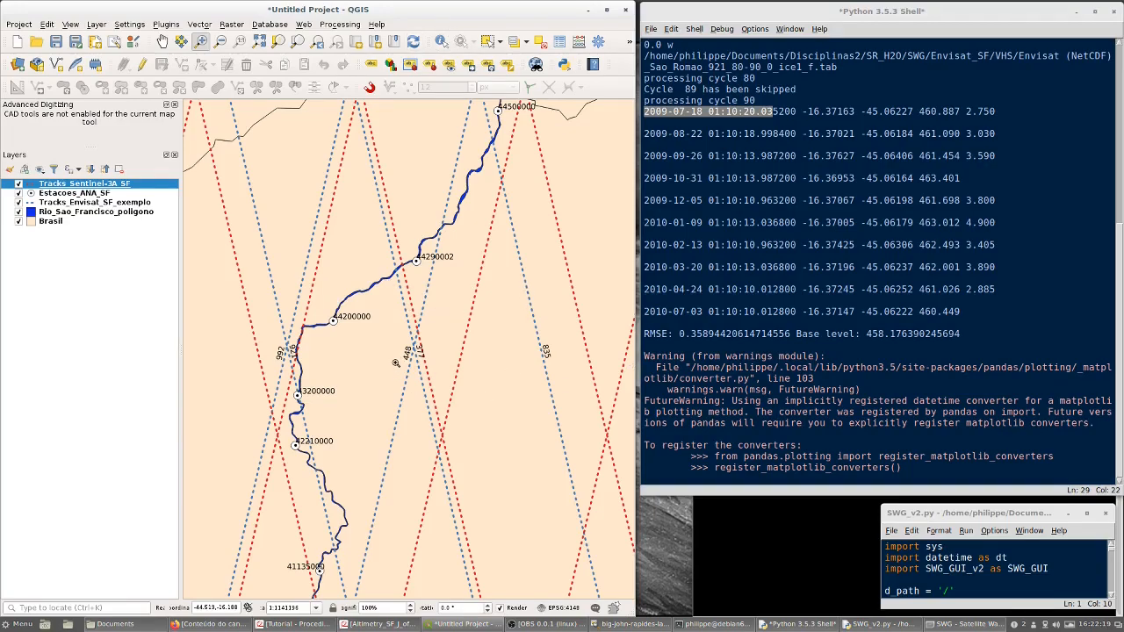
click(587, 10)
mouse_move(460, 66)
mouse_down()
mouse_move(478, 76)
mouse_move(462, 129)
mouse_move(479, 85)
mouse_move(468, 71)
mouse_up()
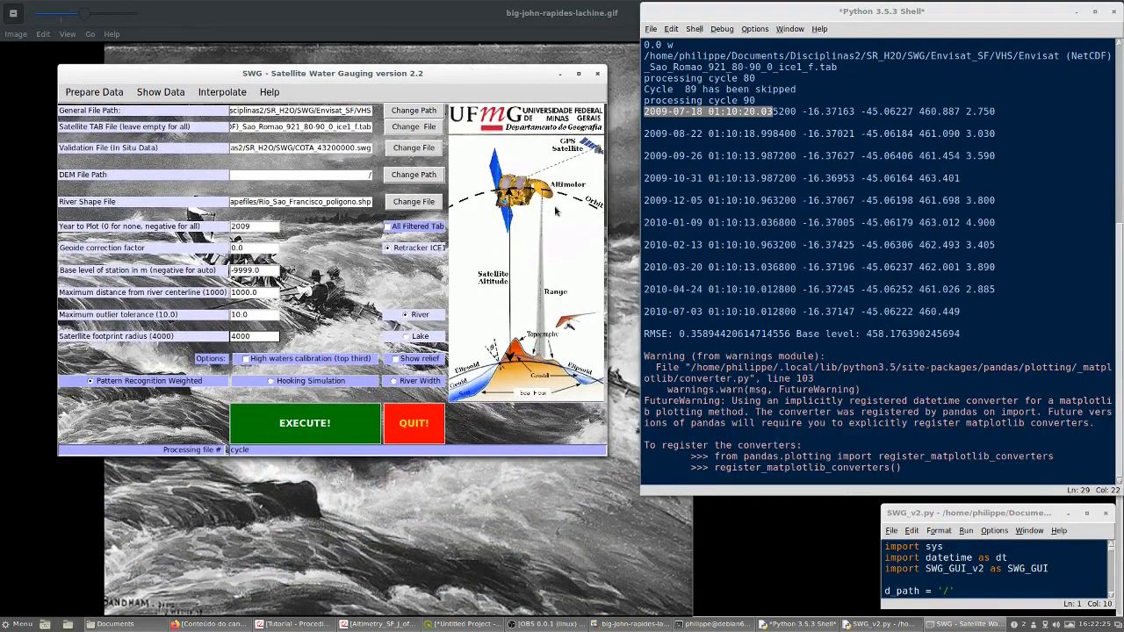